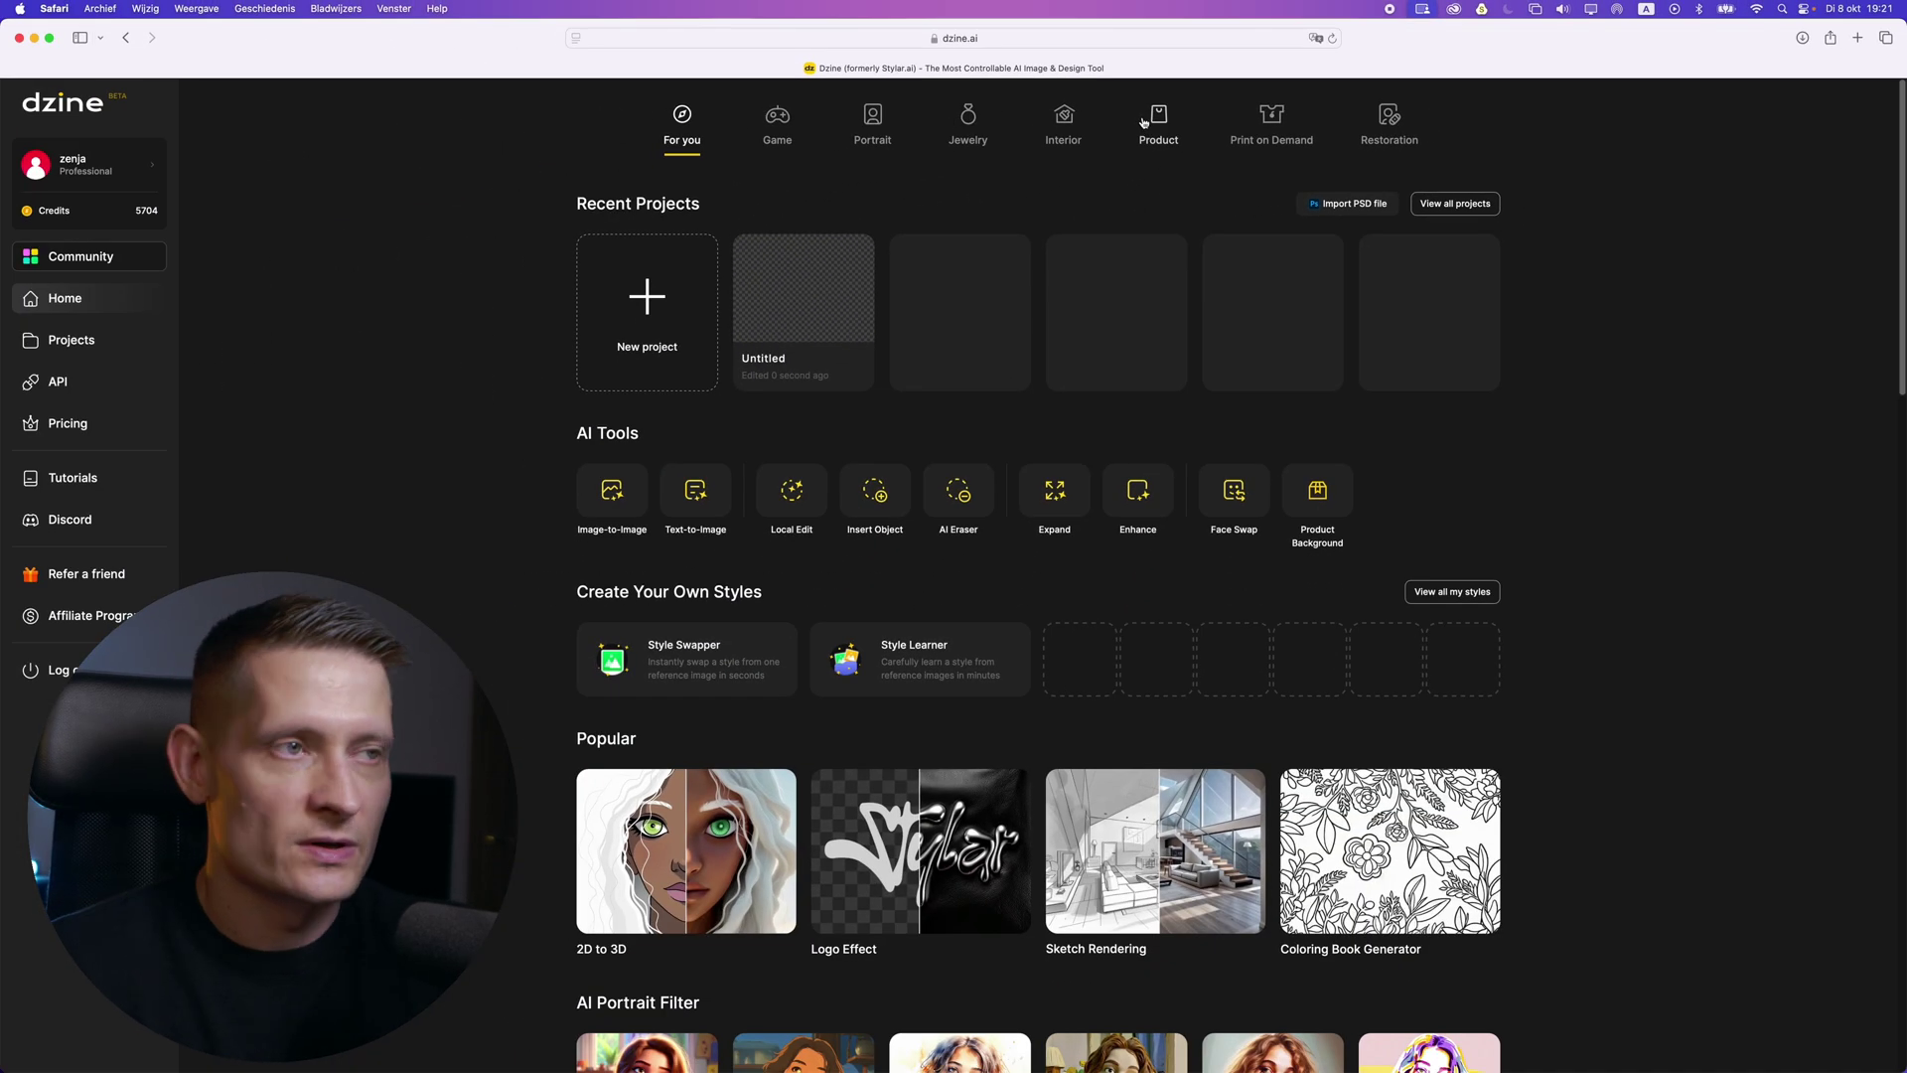
- Start a new blank project with the ZenzProtein.jpg photo uploaded onto the canvas
click(1143, 122)
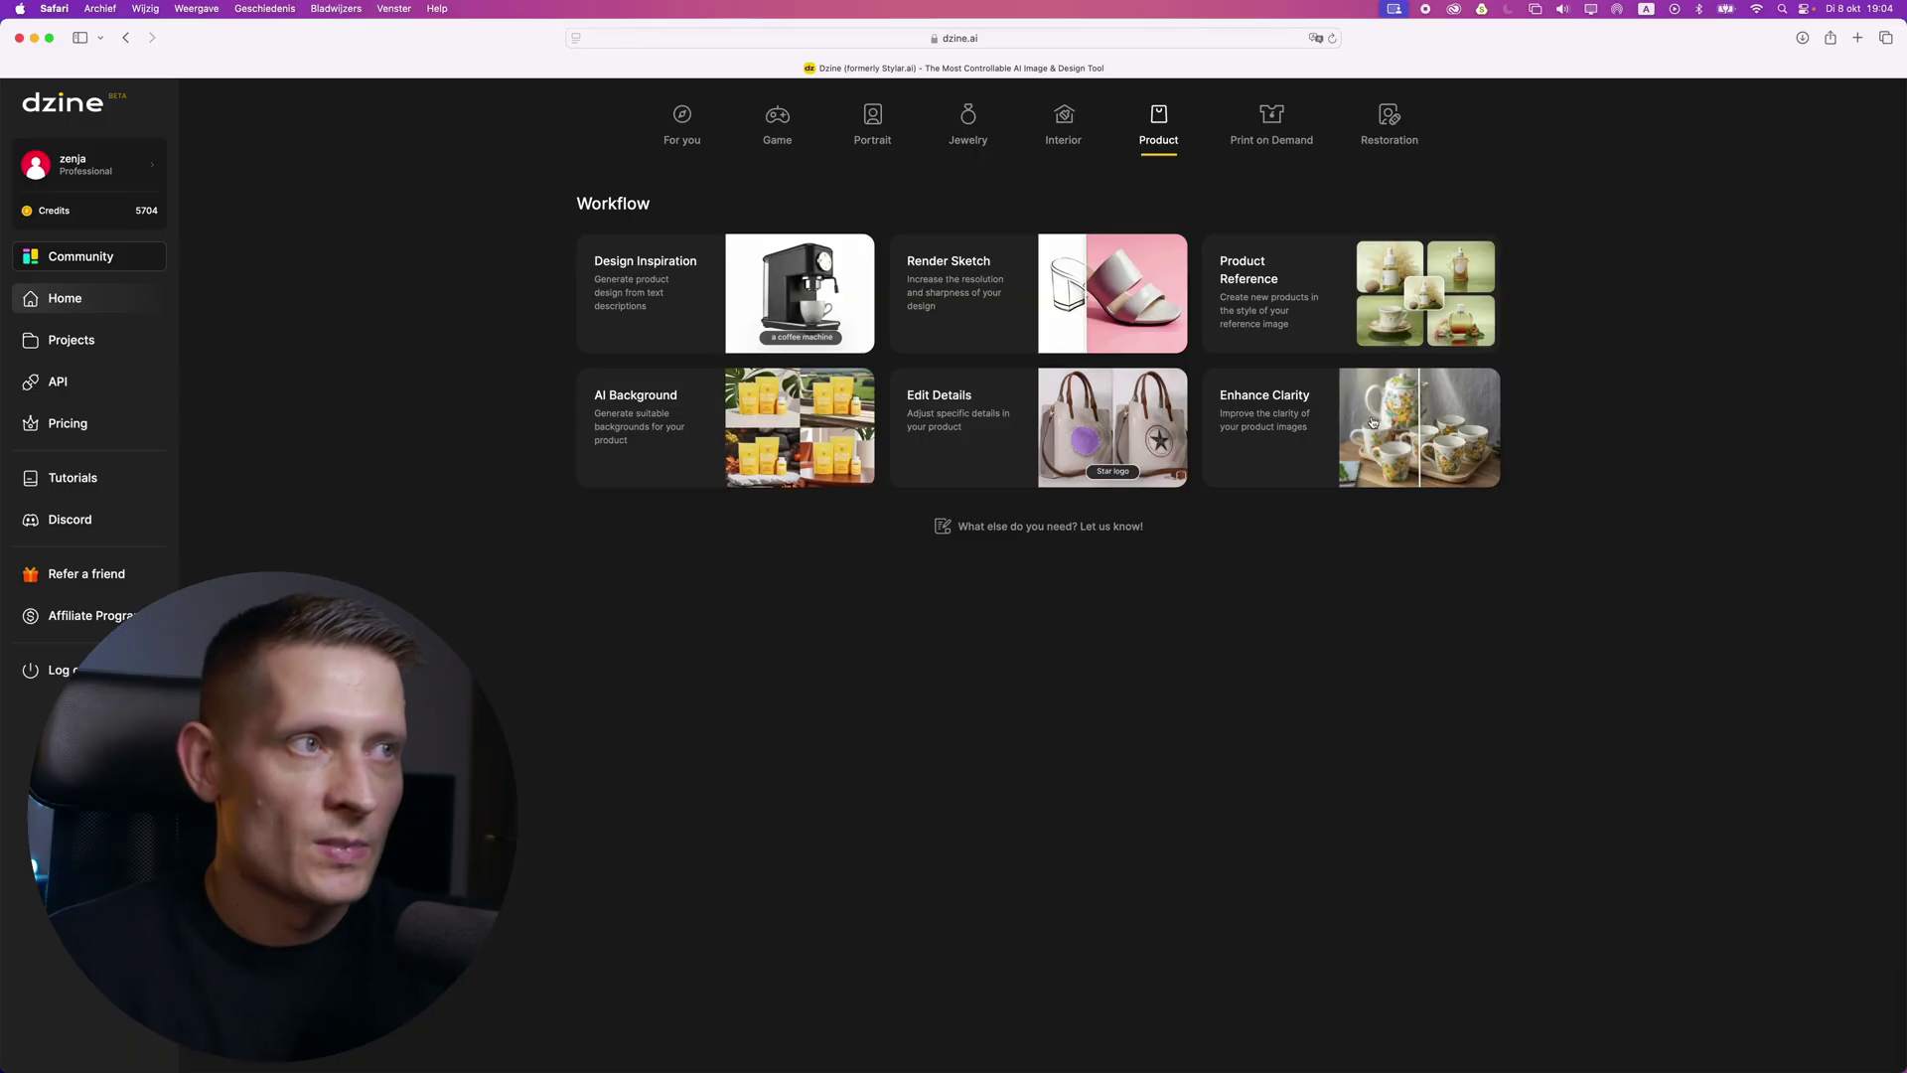
click(683, 127)
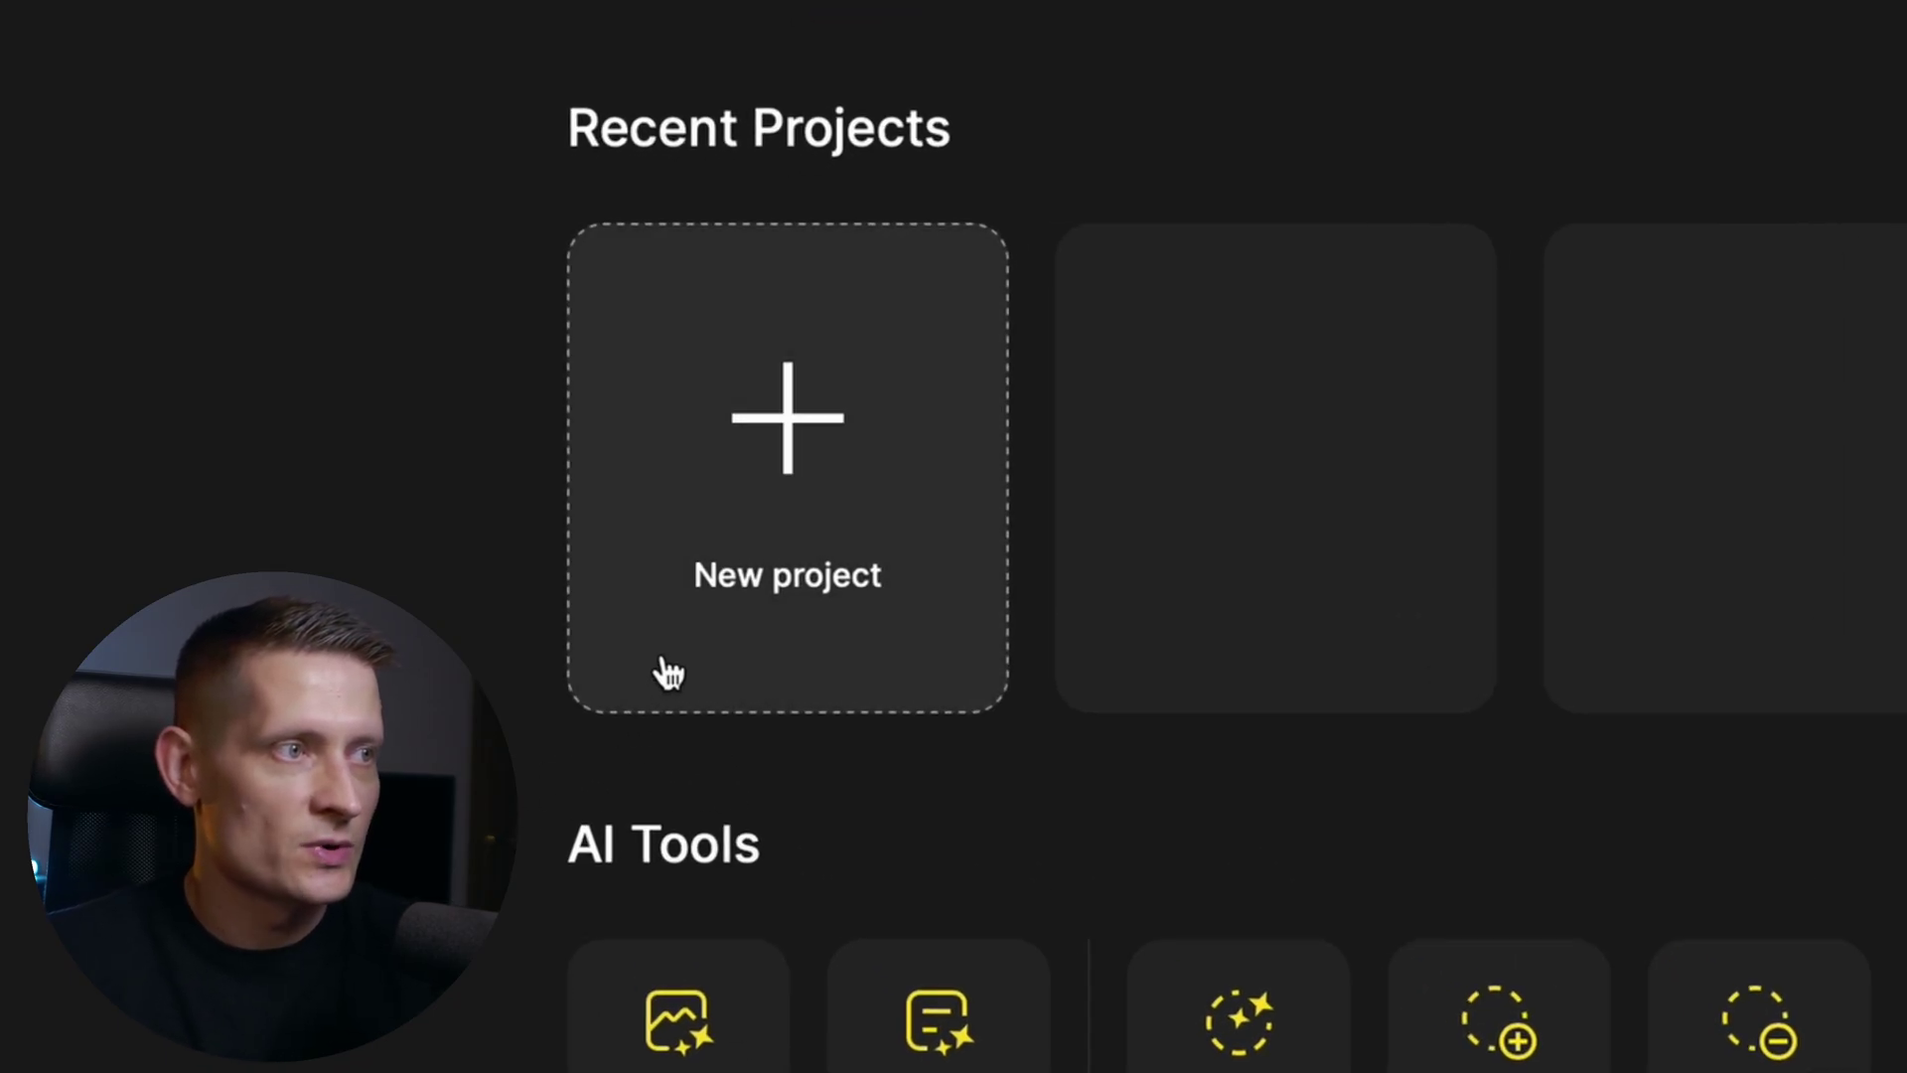
click(667, 672)
click(953, 566)
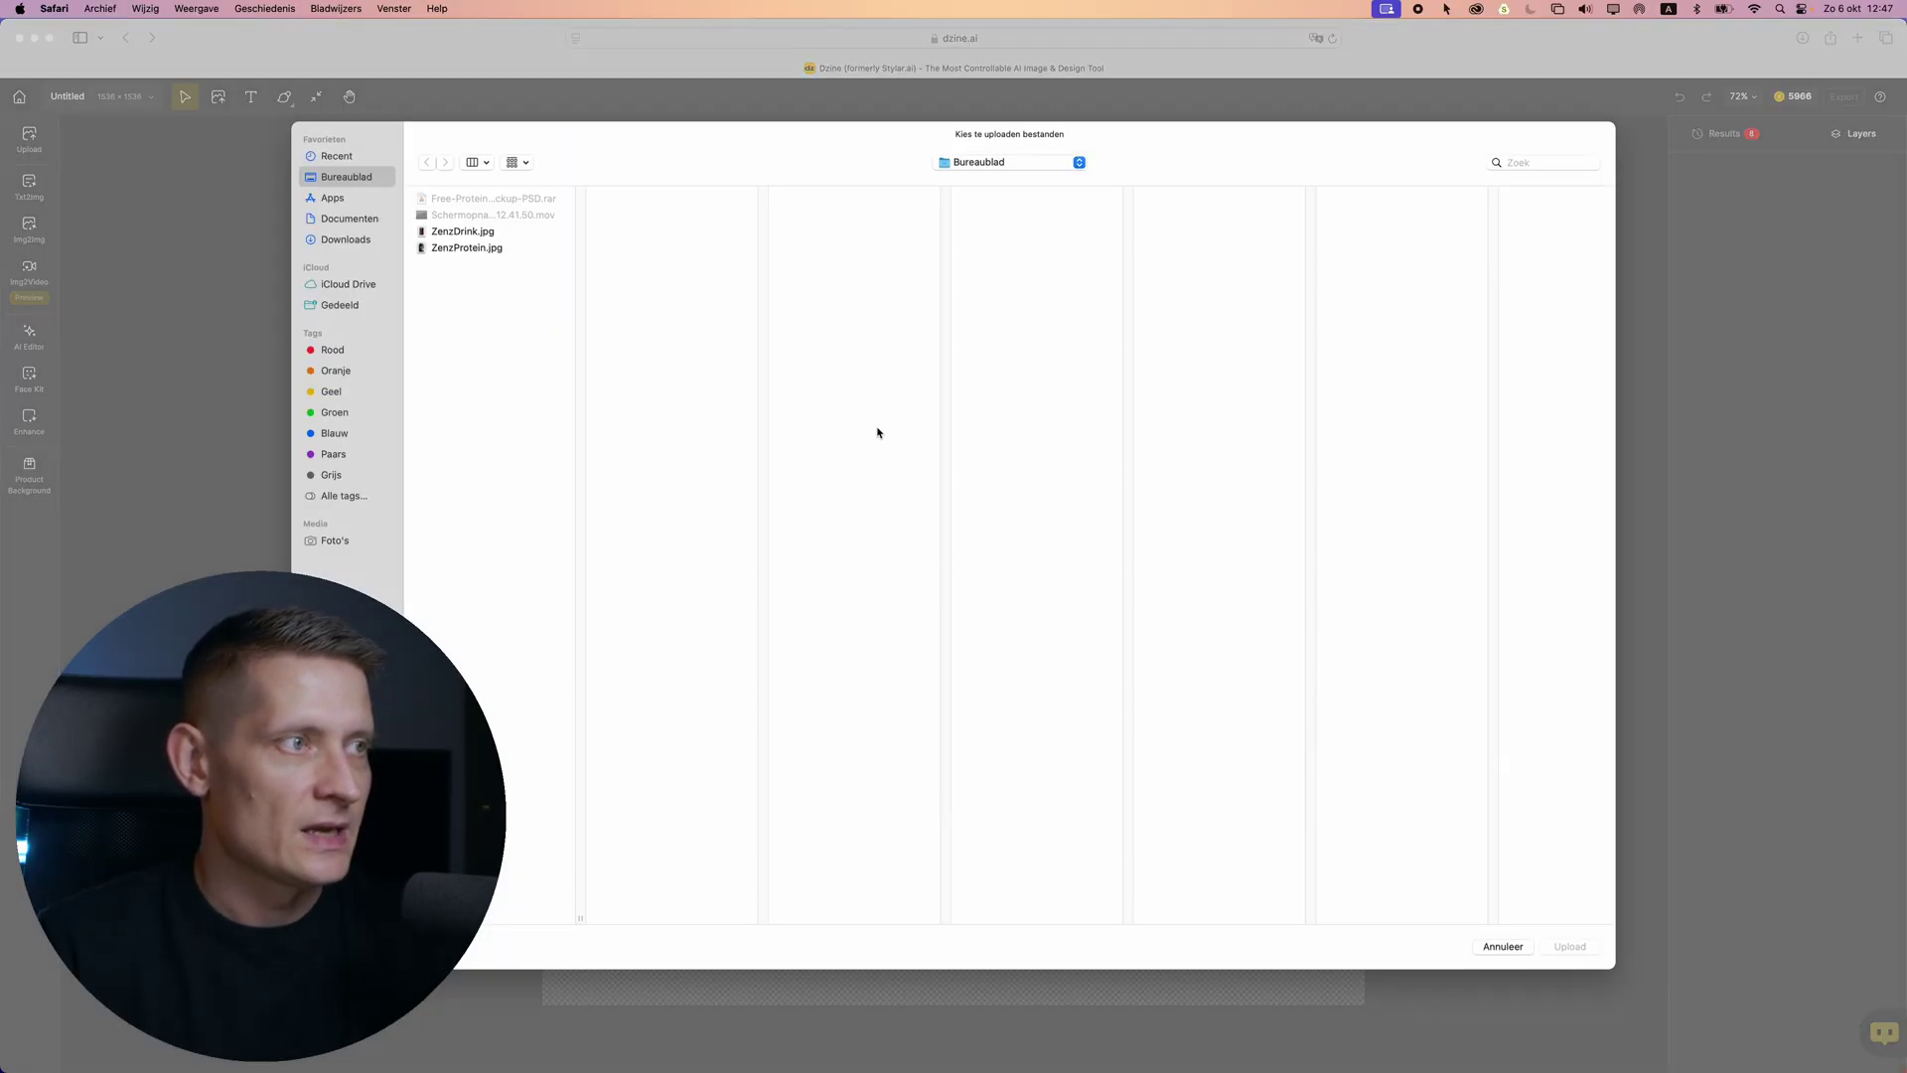
double_click(476, 250)
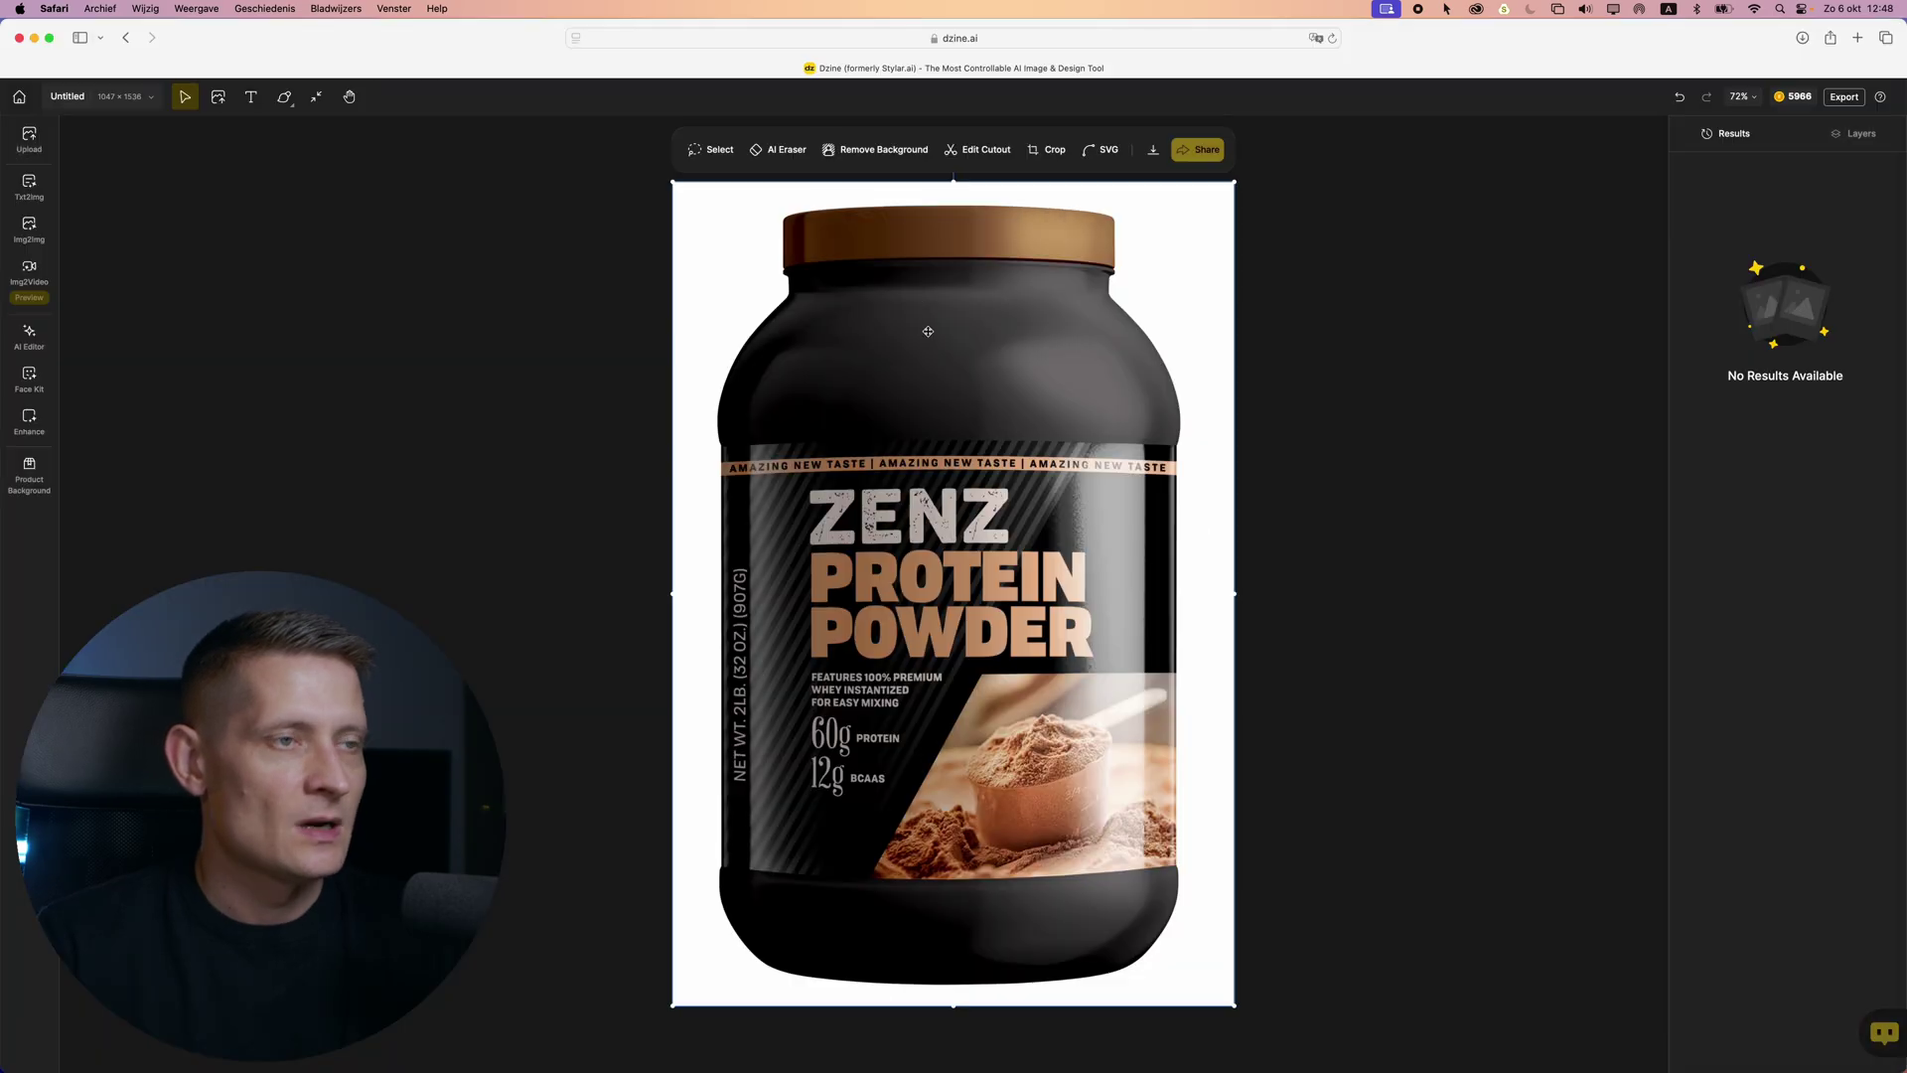
- Set the canvas to a square 1:1 ratio of 1536 × 1536
click(129, 99)
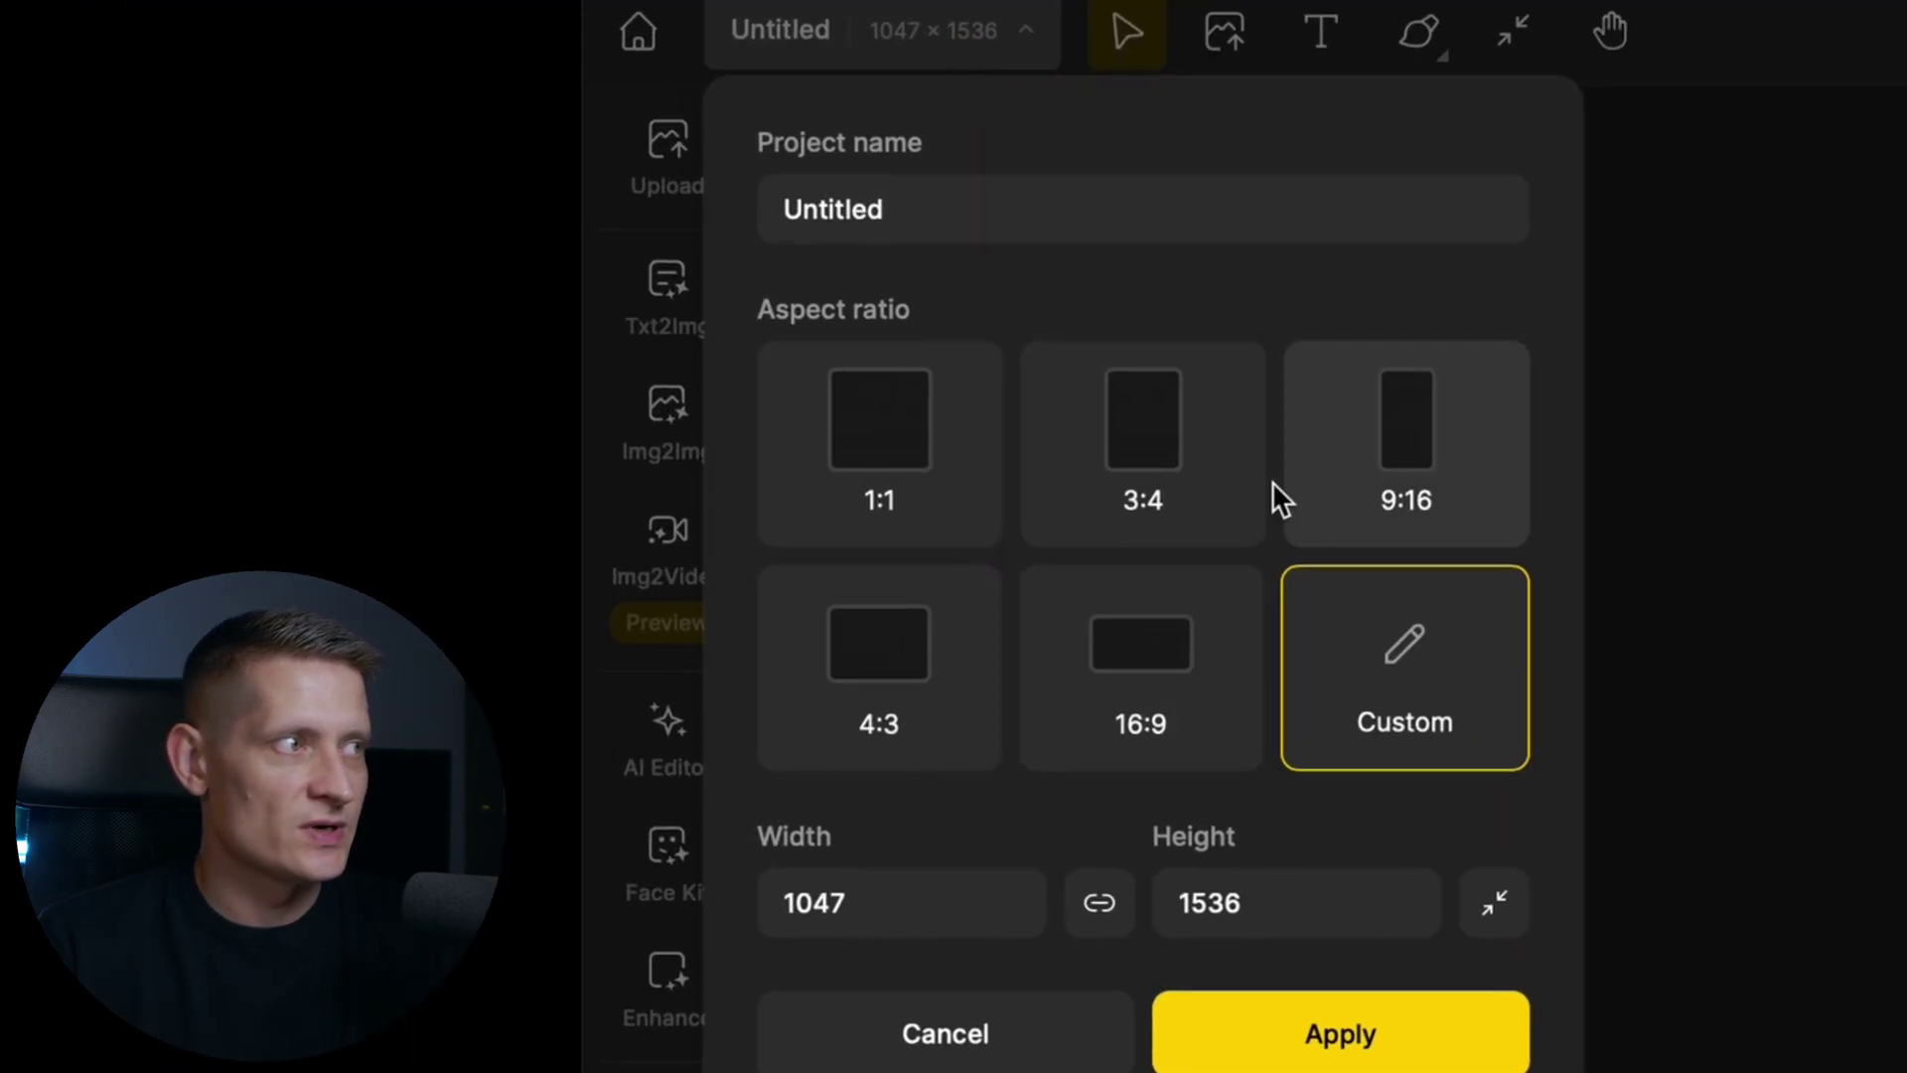
click(872, 427)
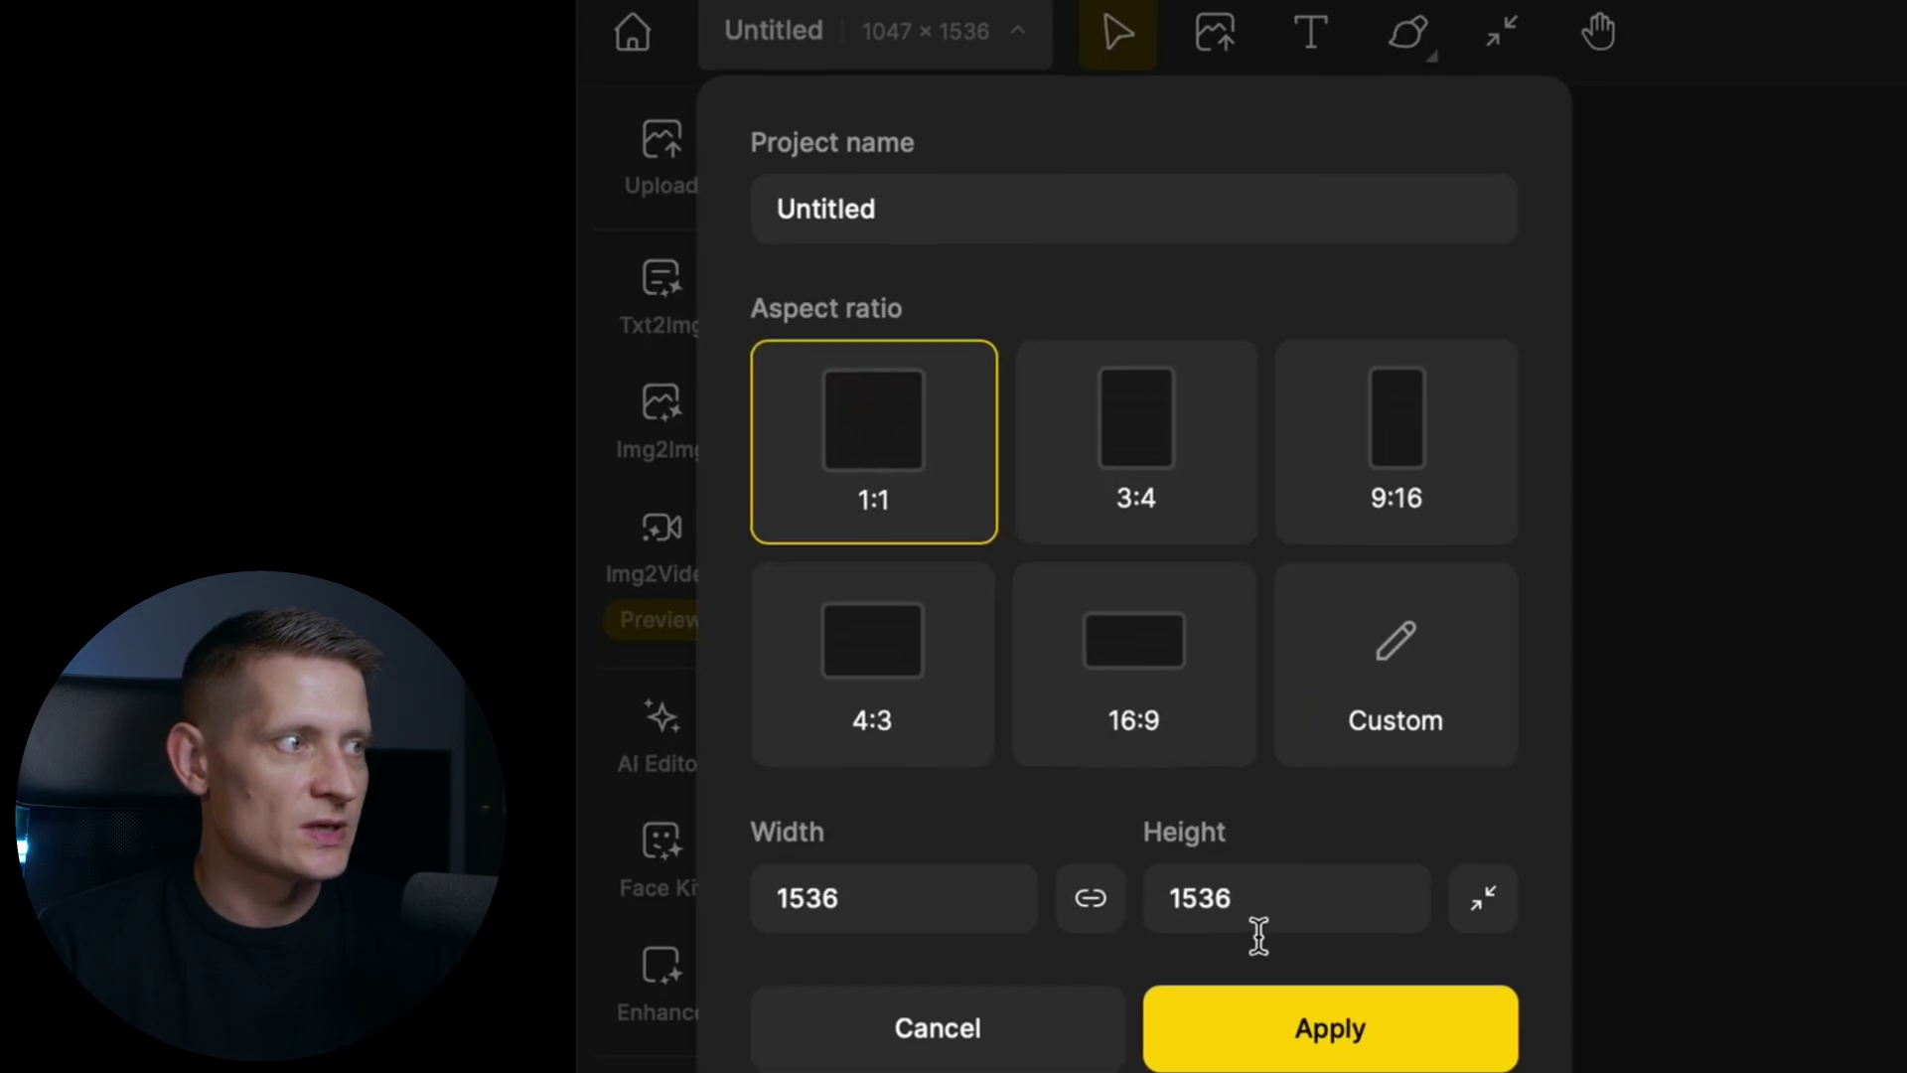
click(1341, 1033)
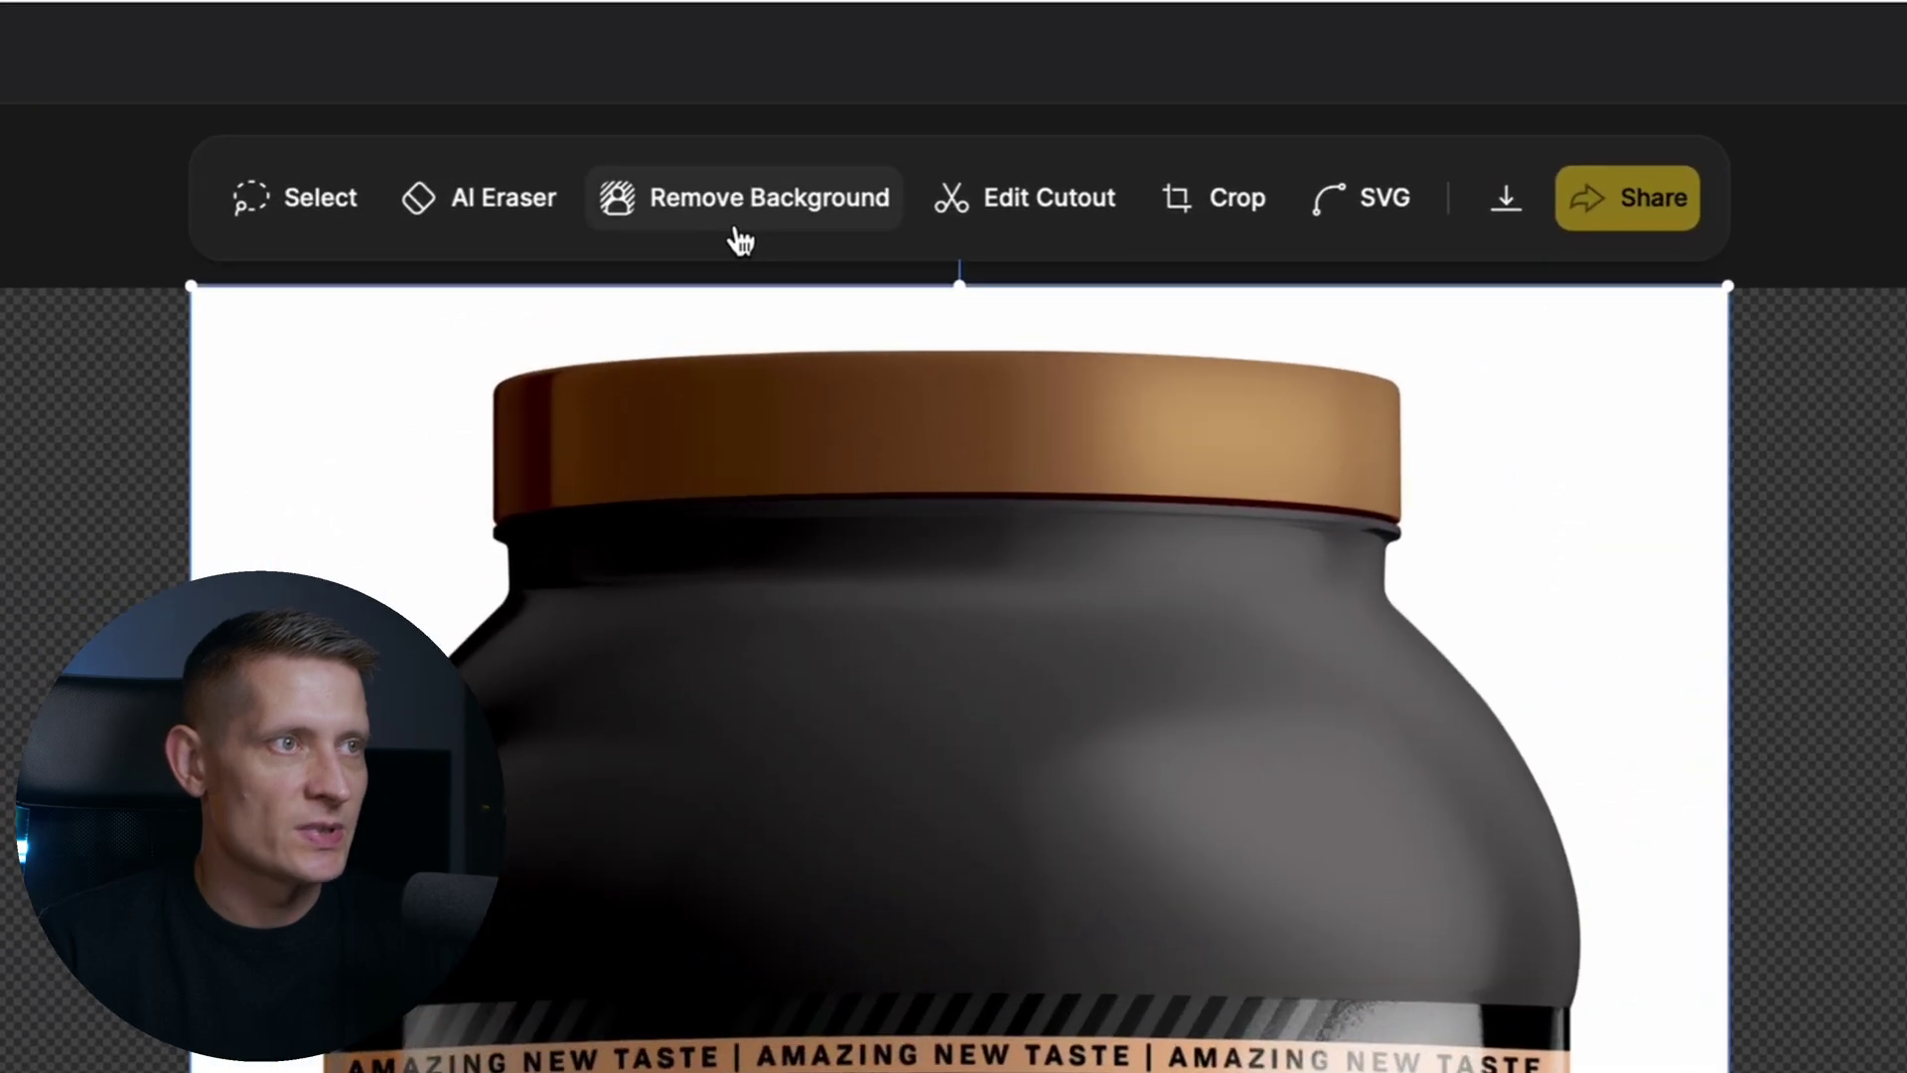
- Remove the jar's white background, then scale it down and centre it as Layer 1
click(871, 150)
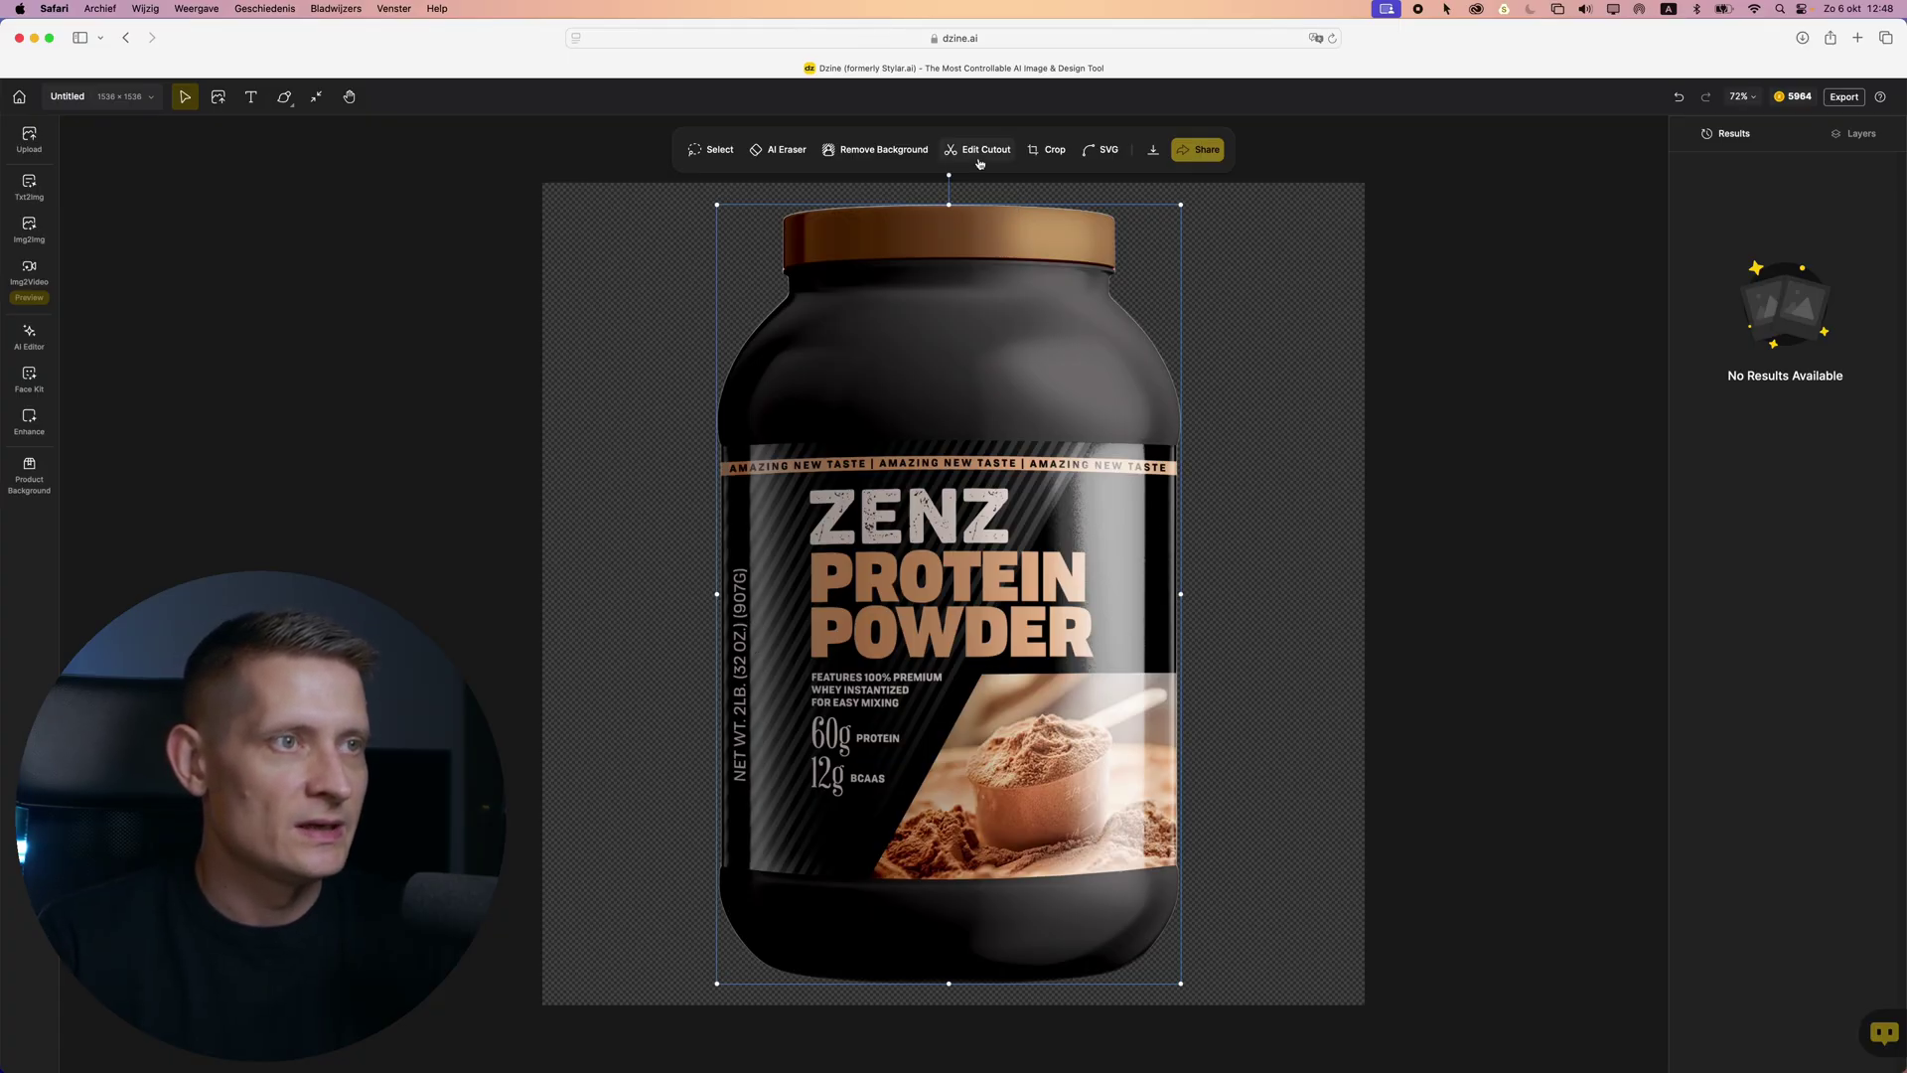
drag(1182, 203, 1144, 284)
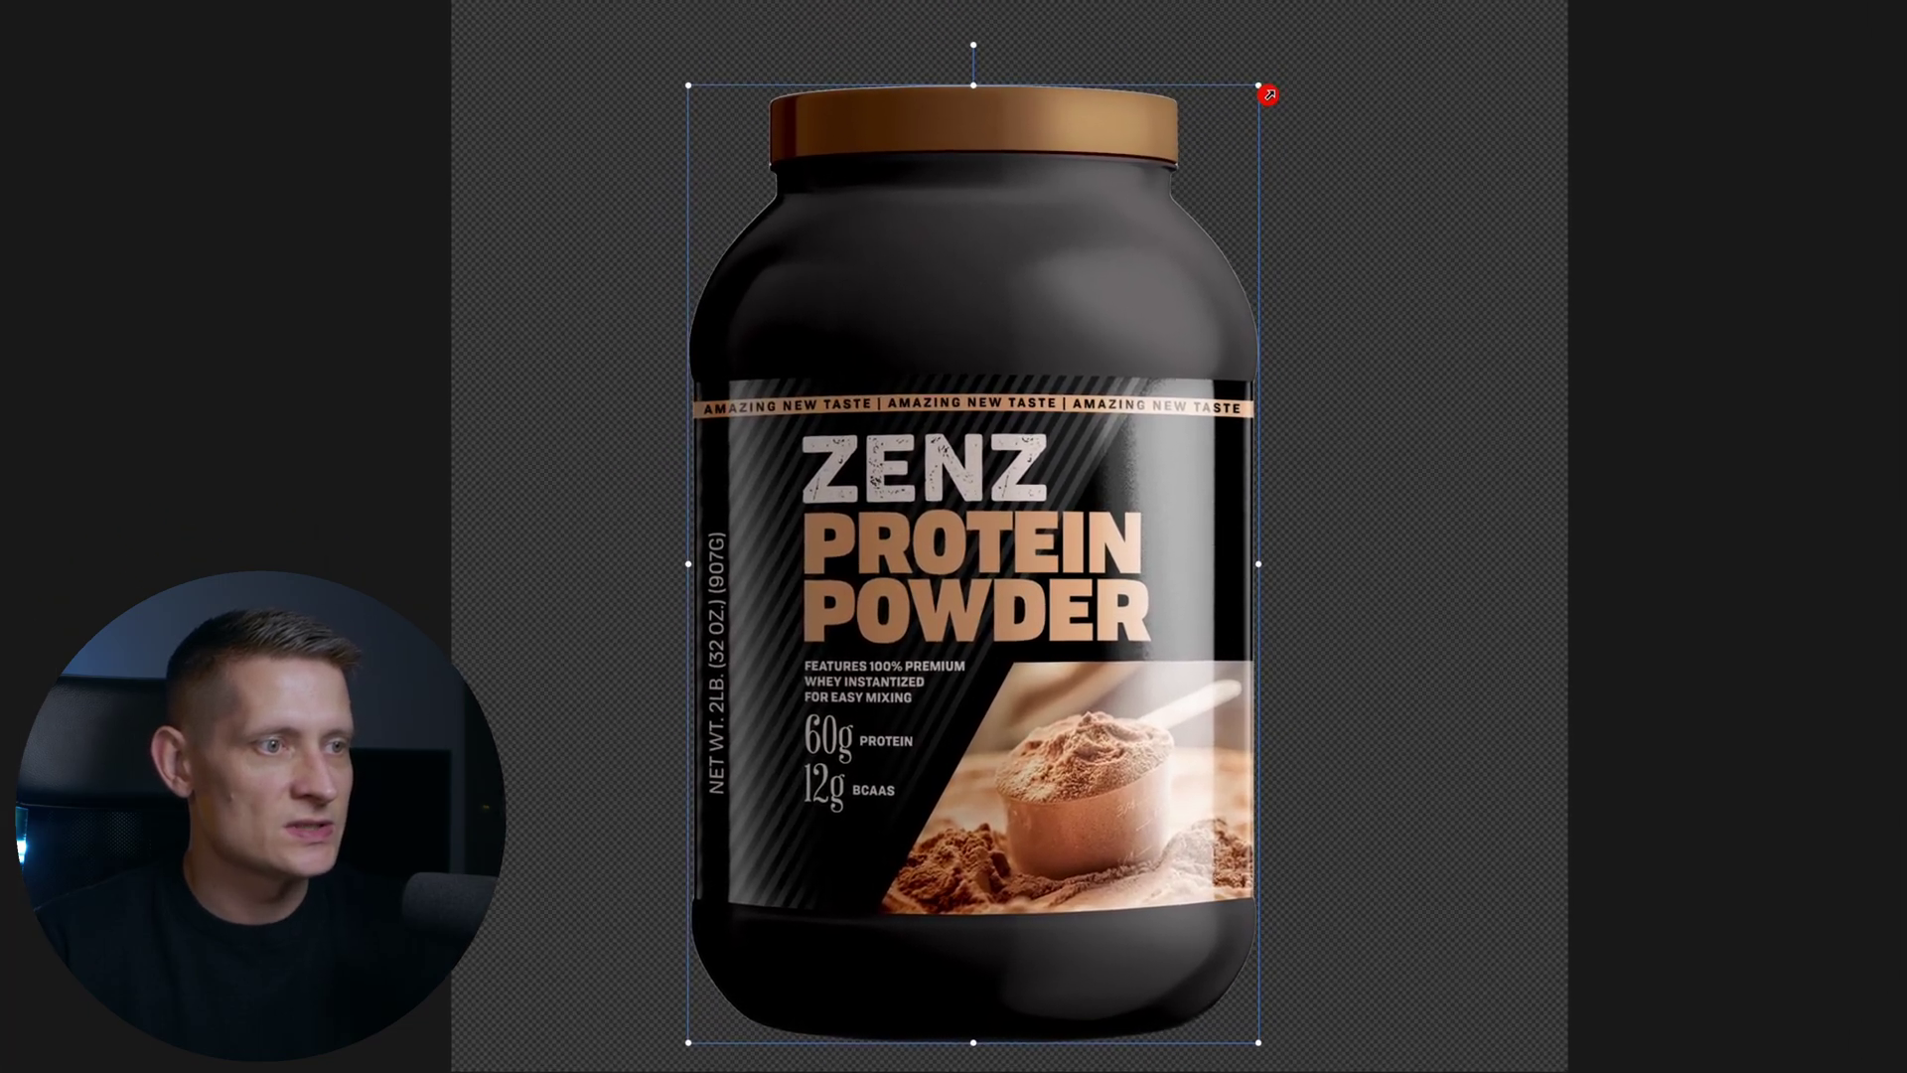
drag(1269, 94, 1234, 132)
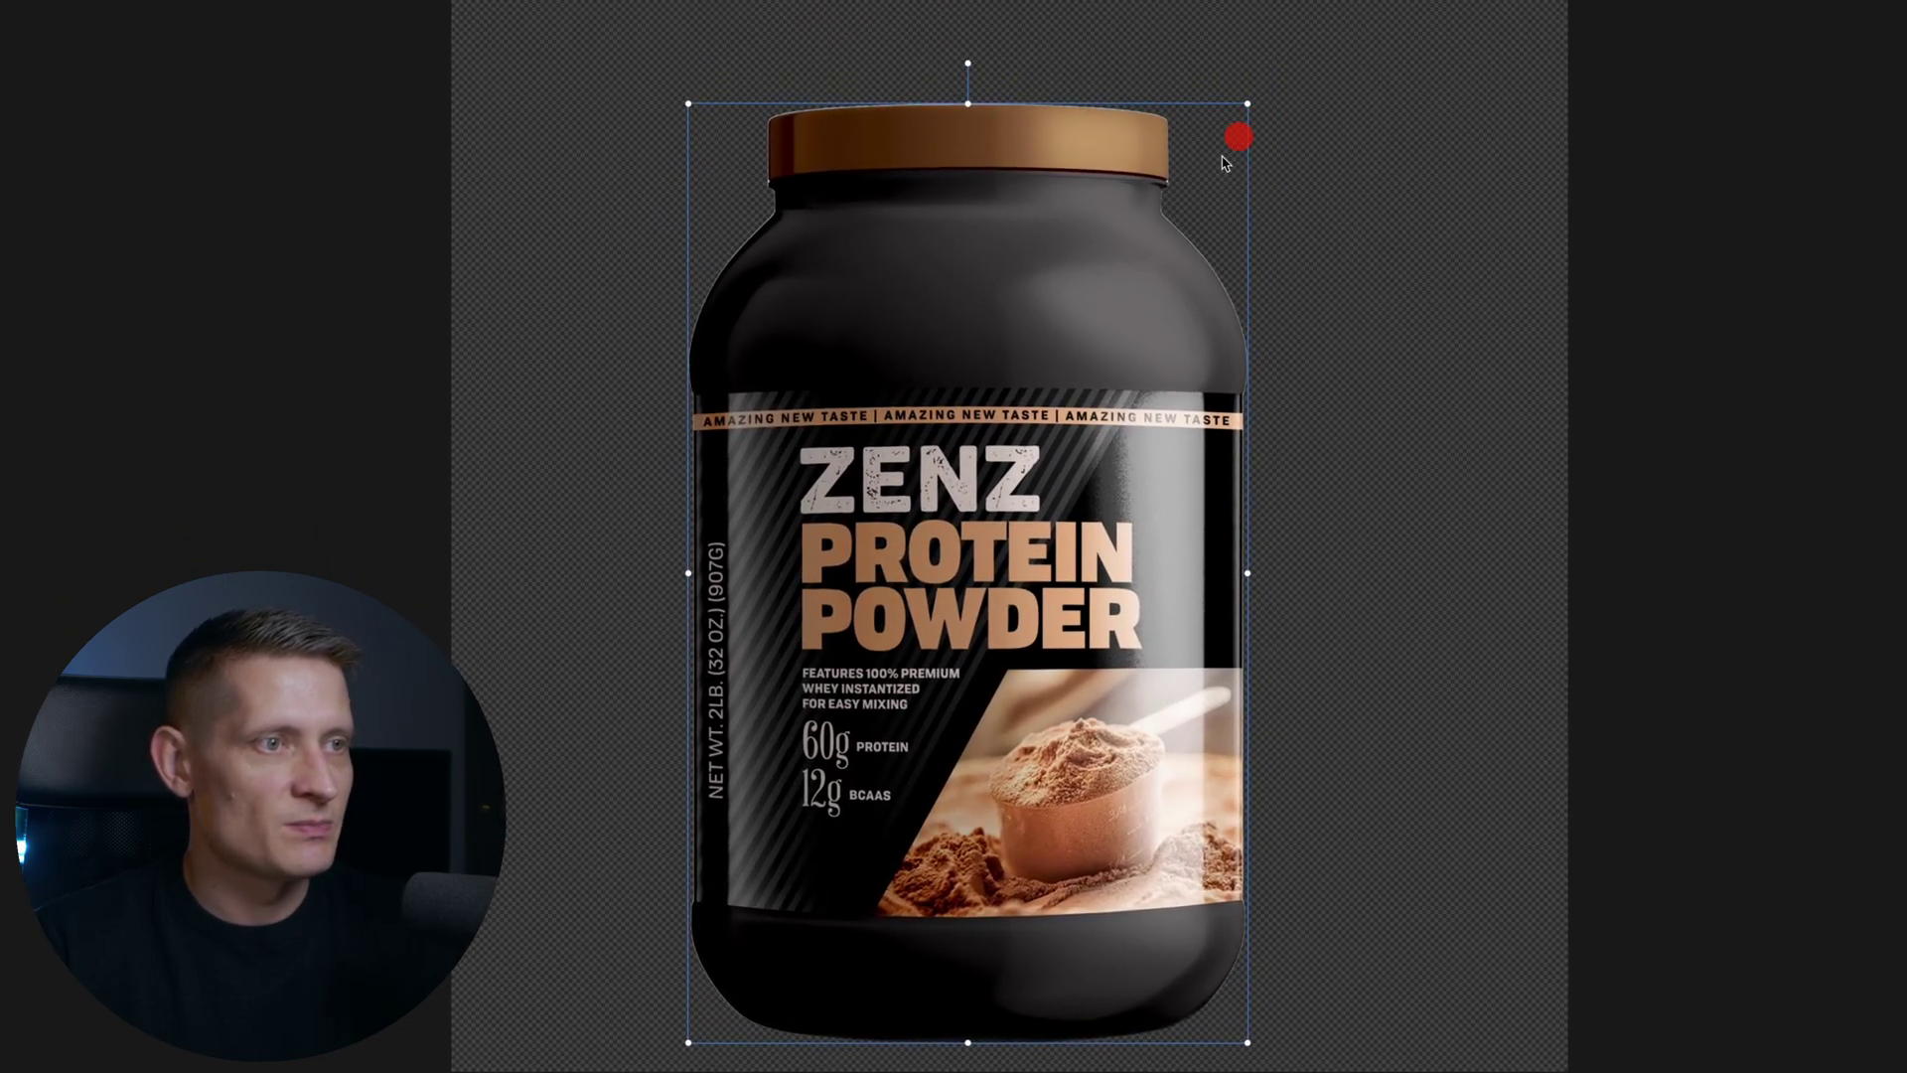
drag(1039, 471, 1060, 411)
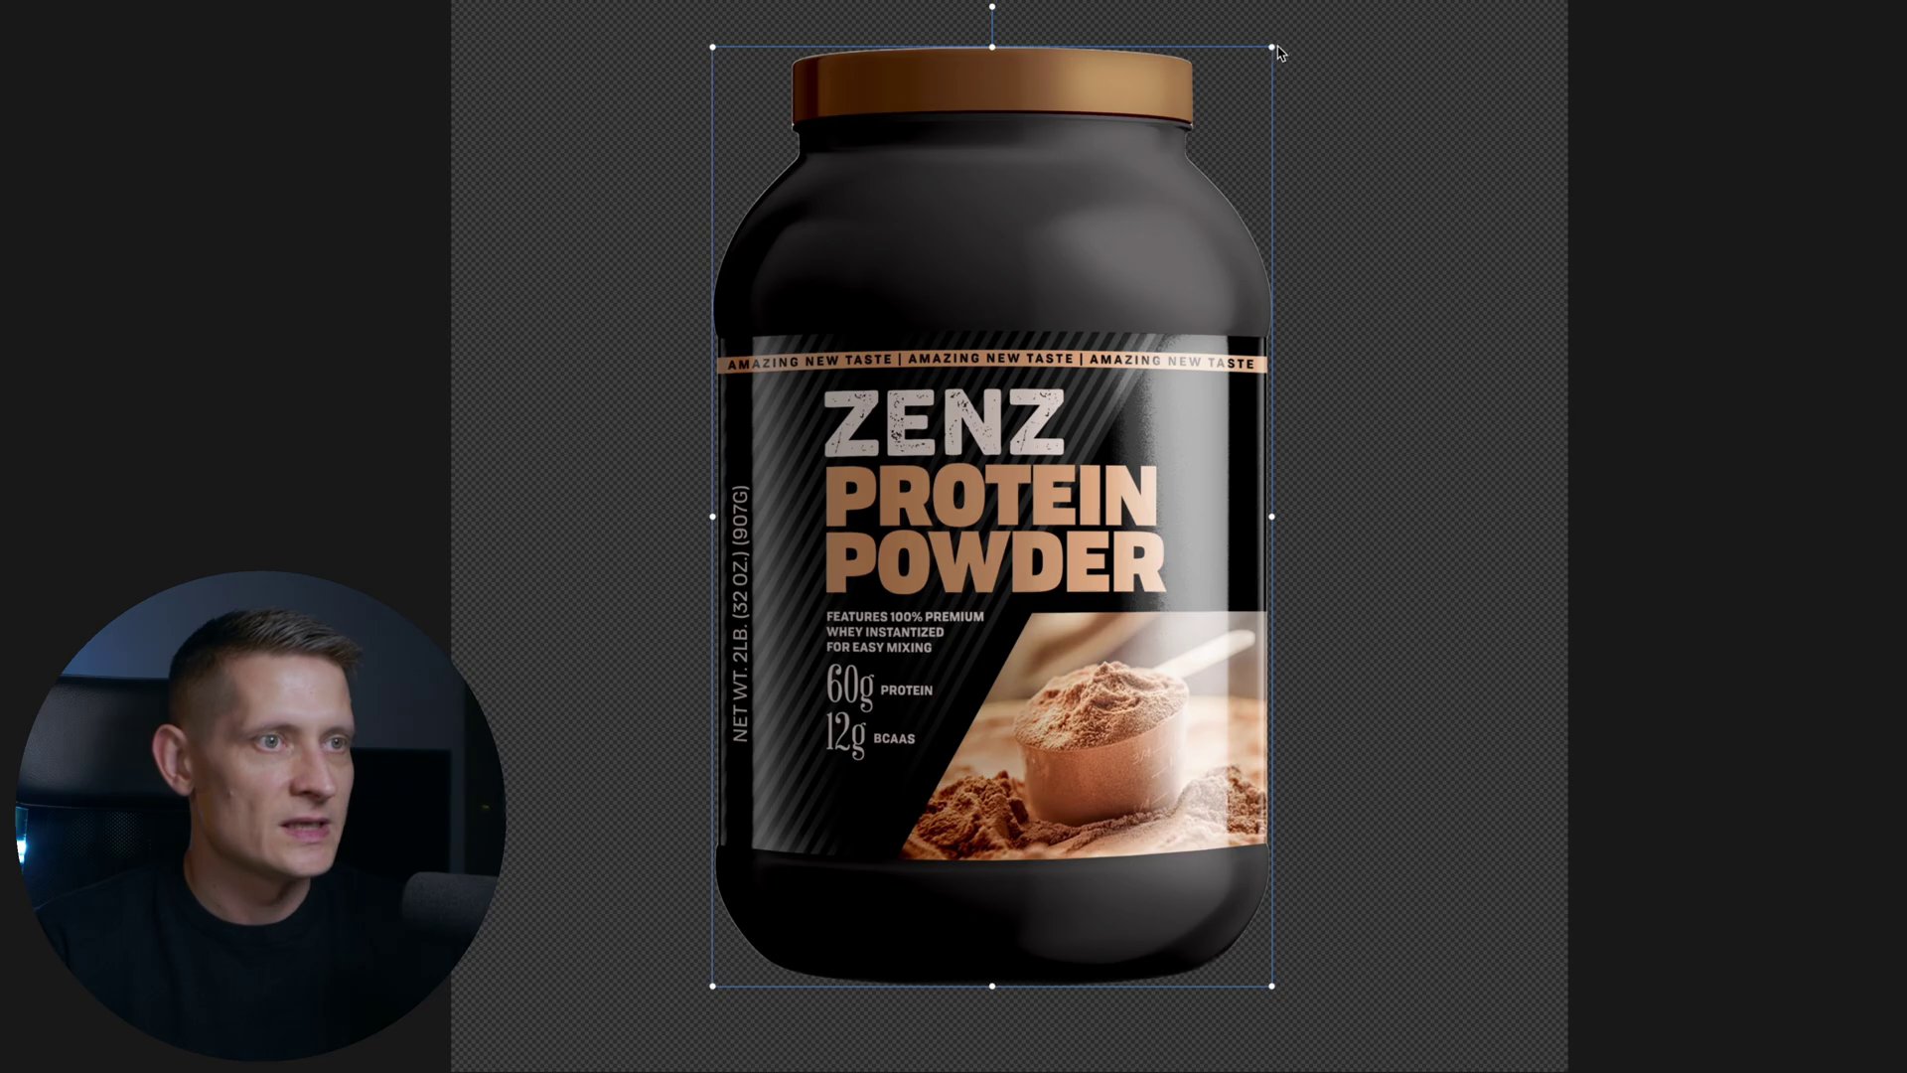
drag(1272, 46, 1179, 199)
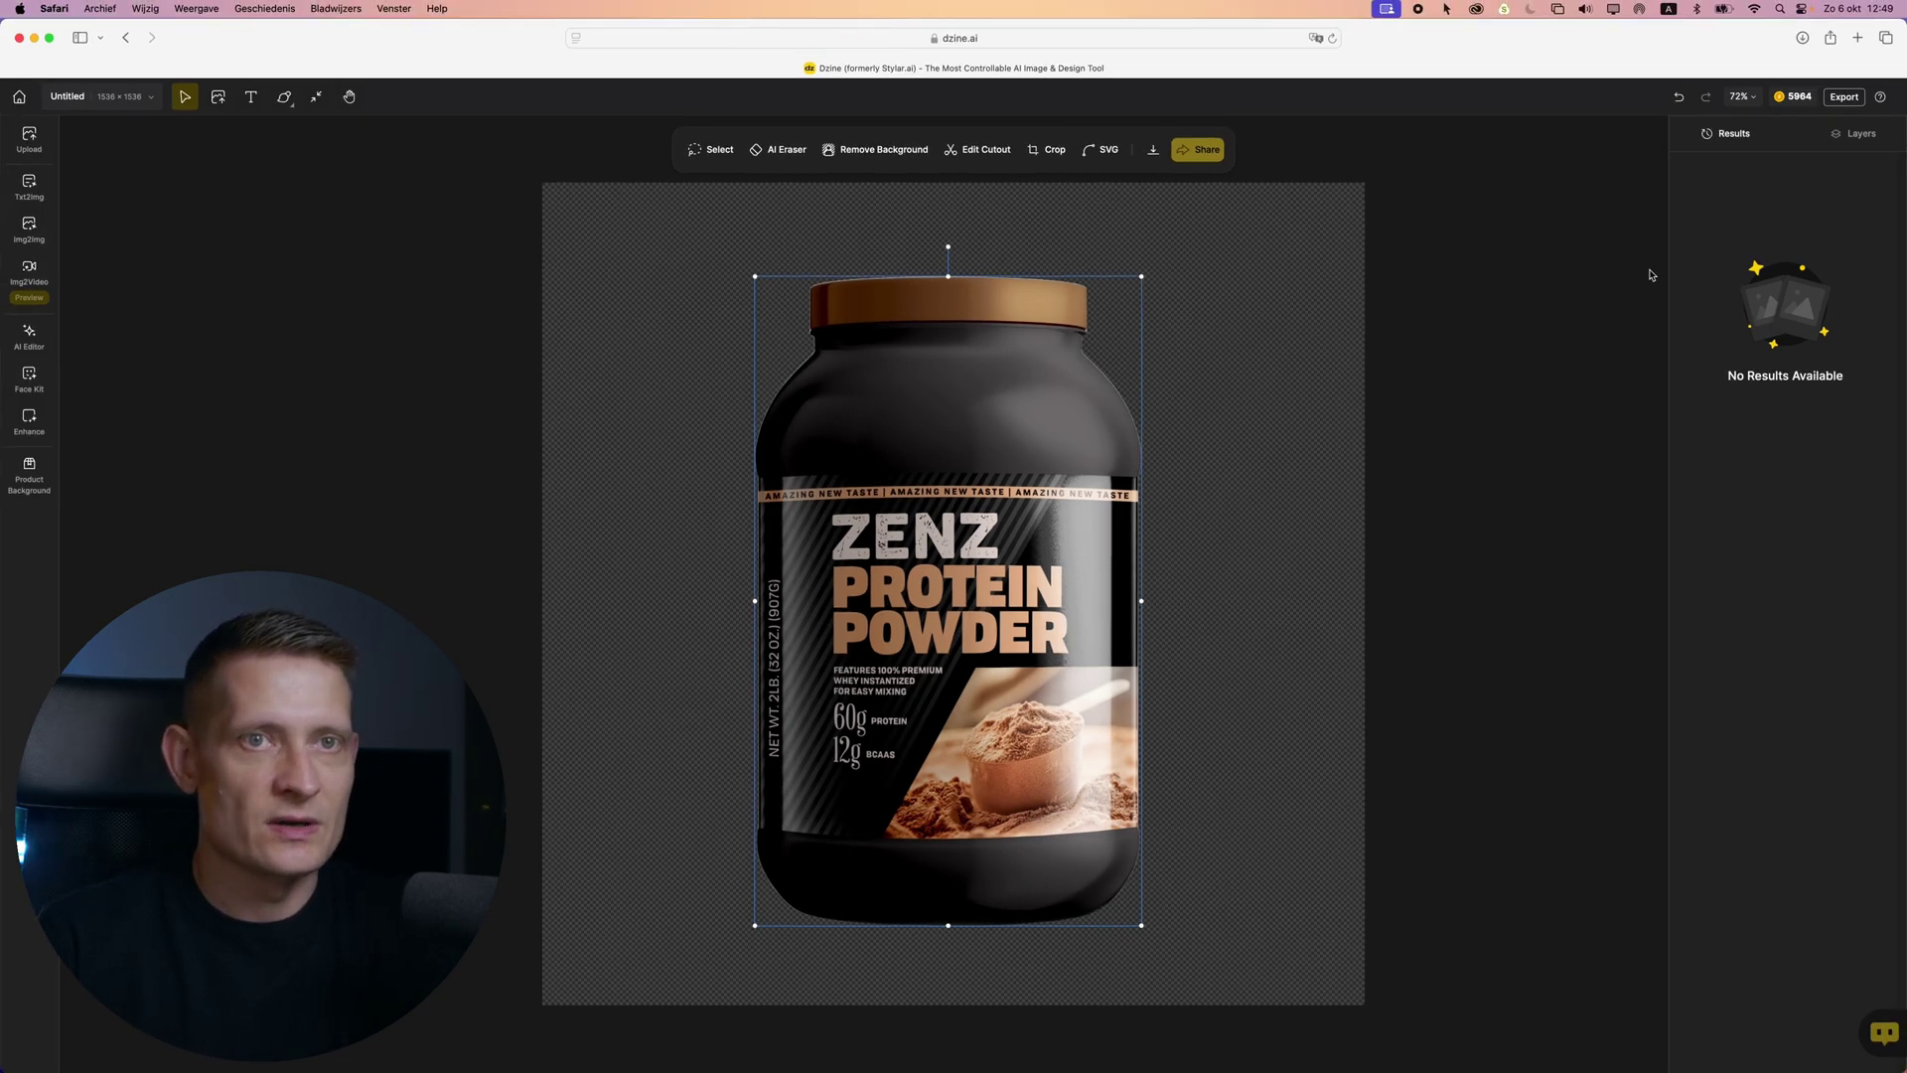
click(1853, 133)
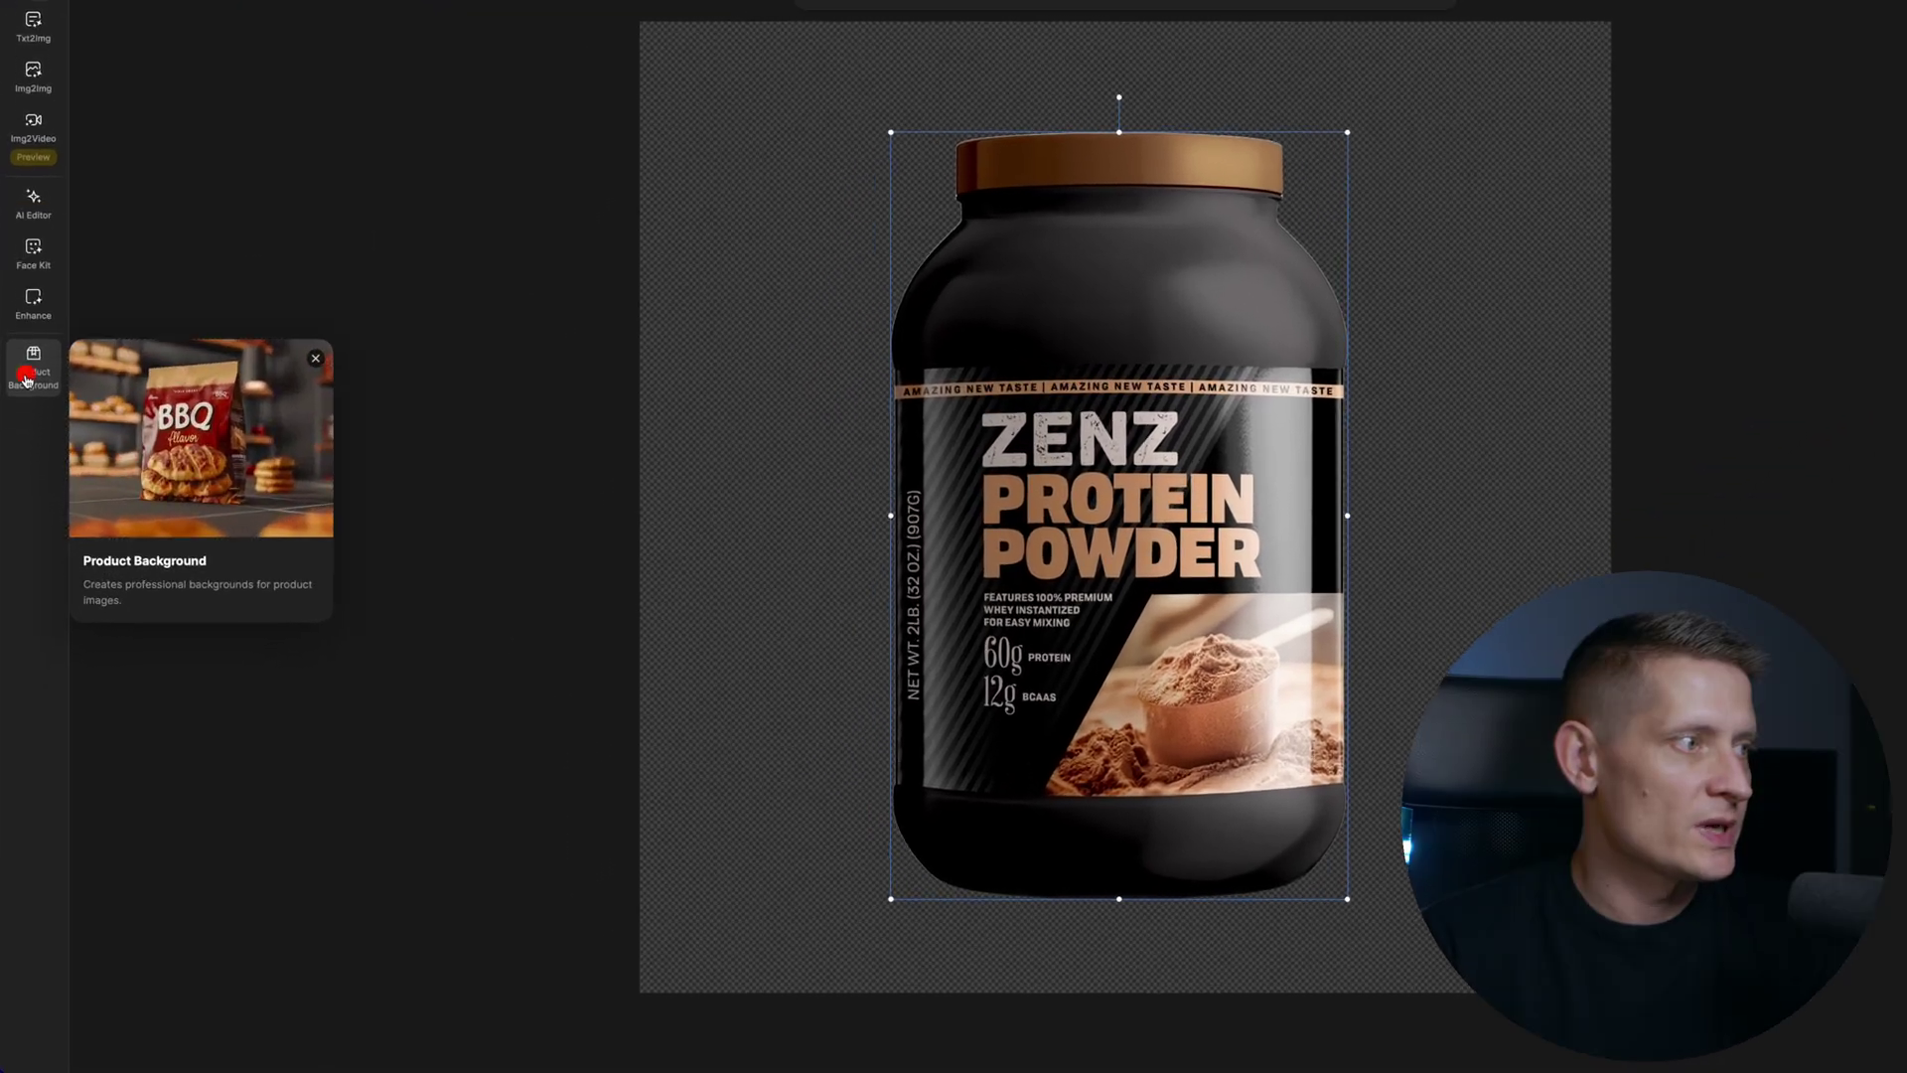
- Open Product Background, browse the Template presets, and switch to its Prompt options
click(29, 474)
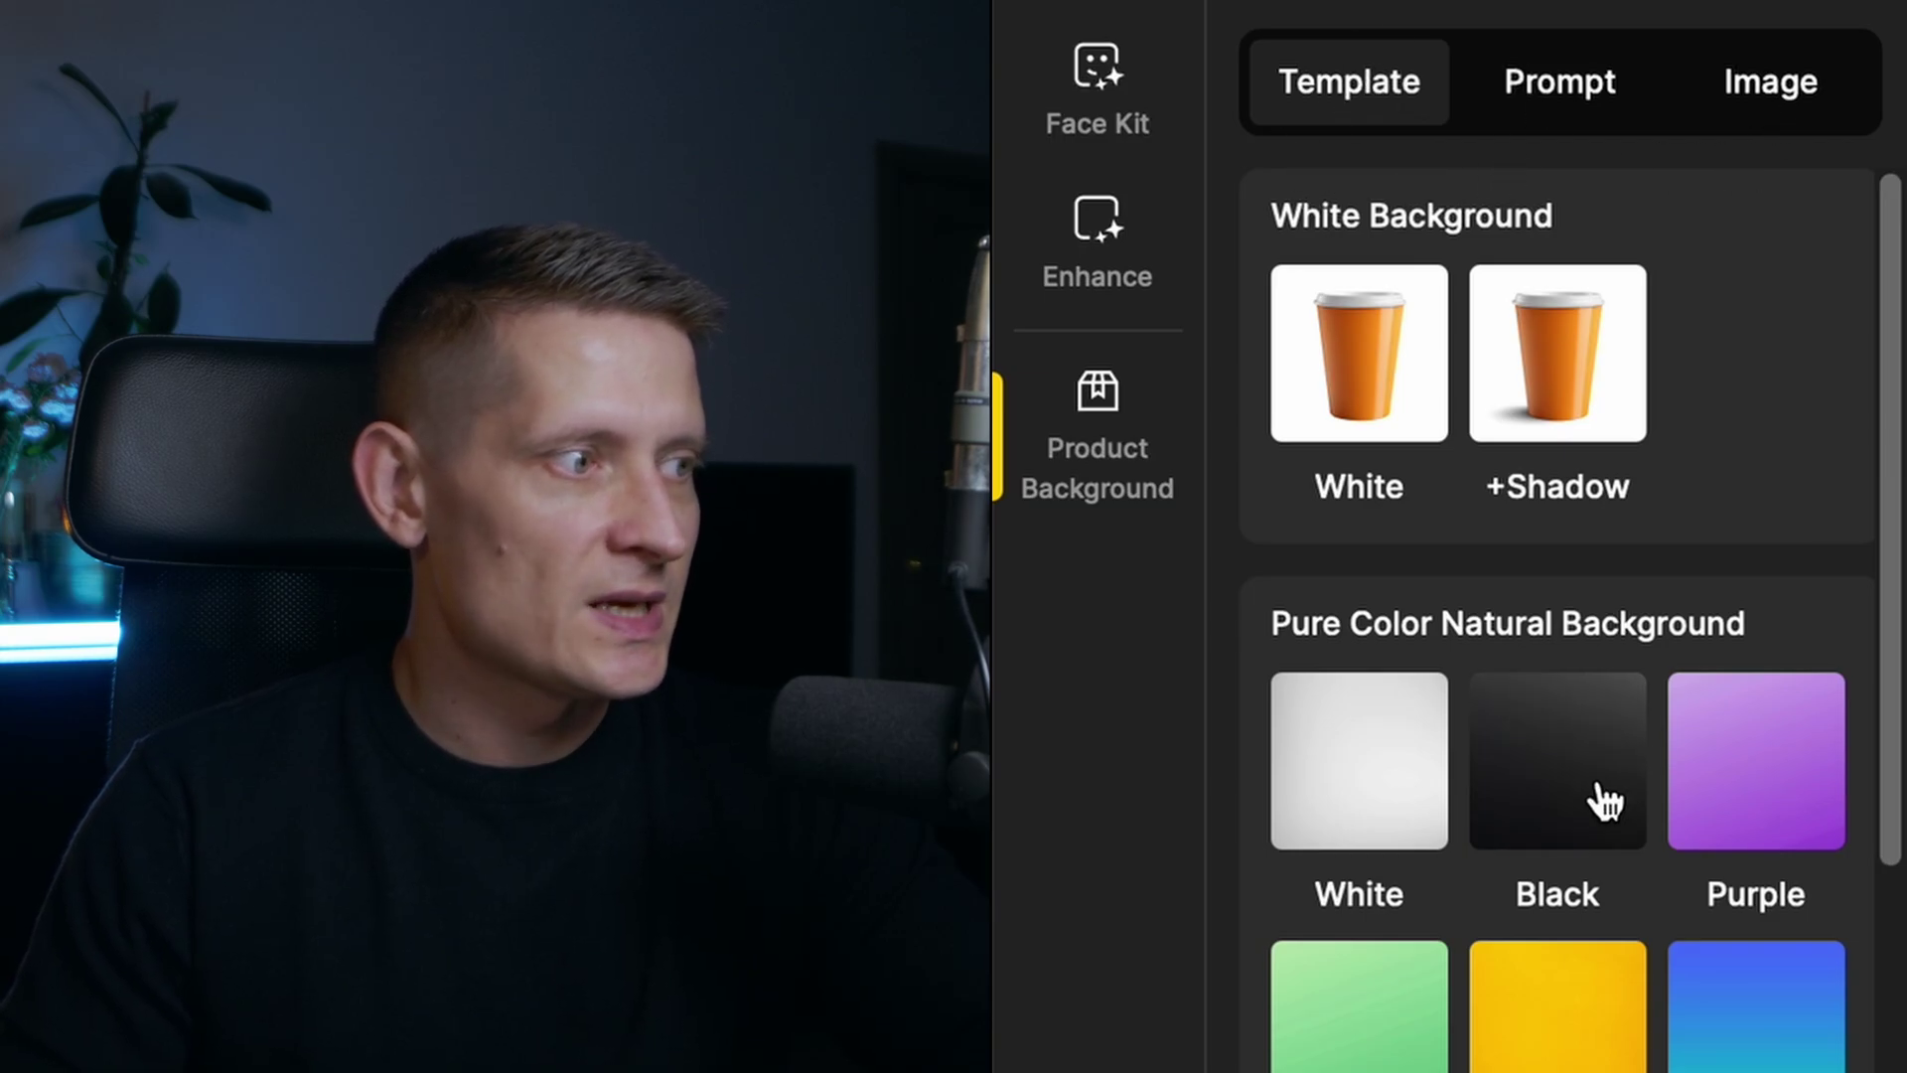
scroll(1600, 796, down, 5)
scroll(1609, 775, down, 5)
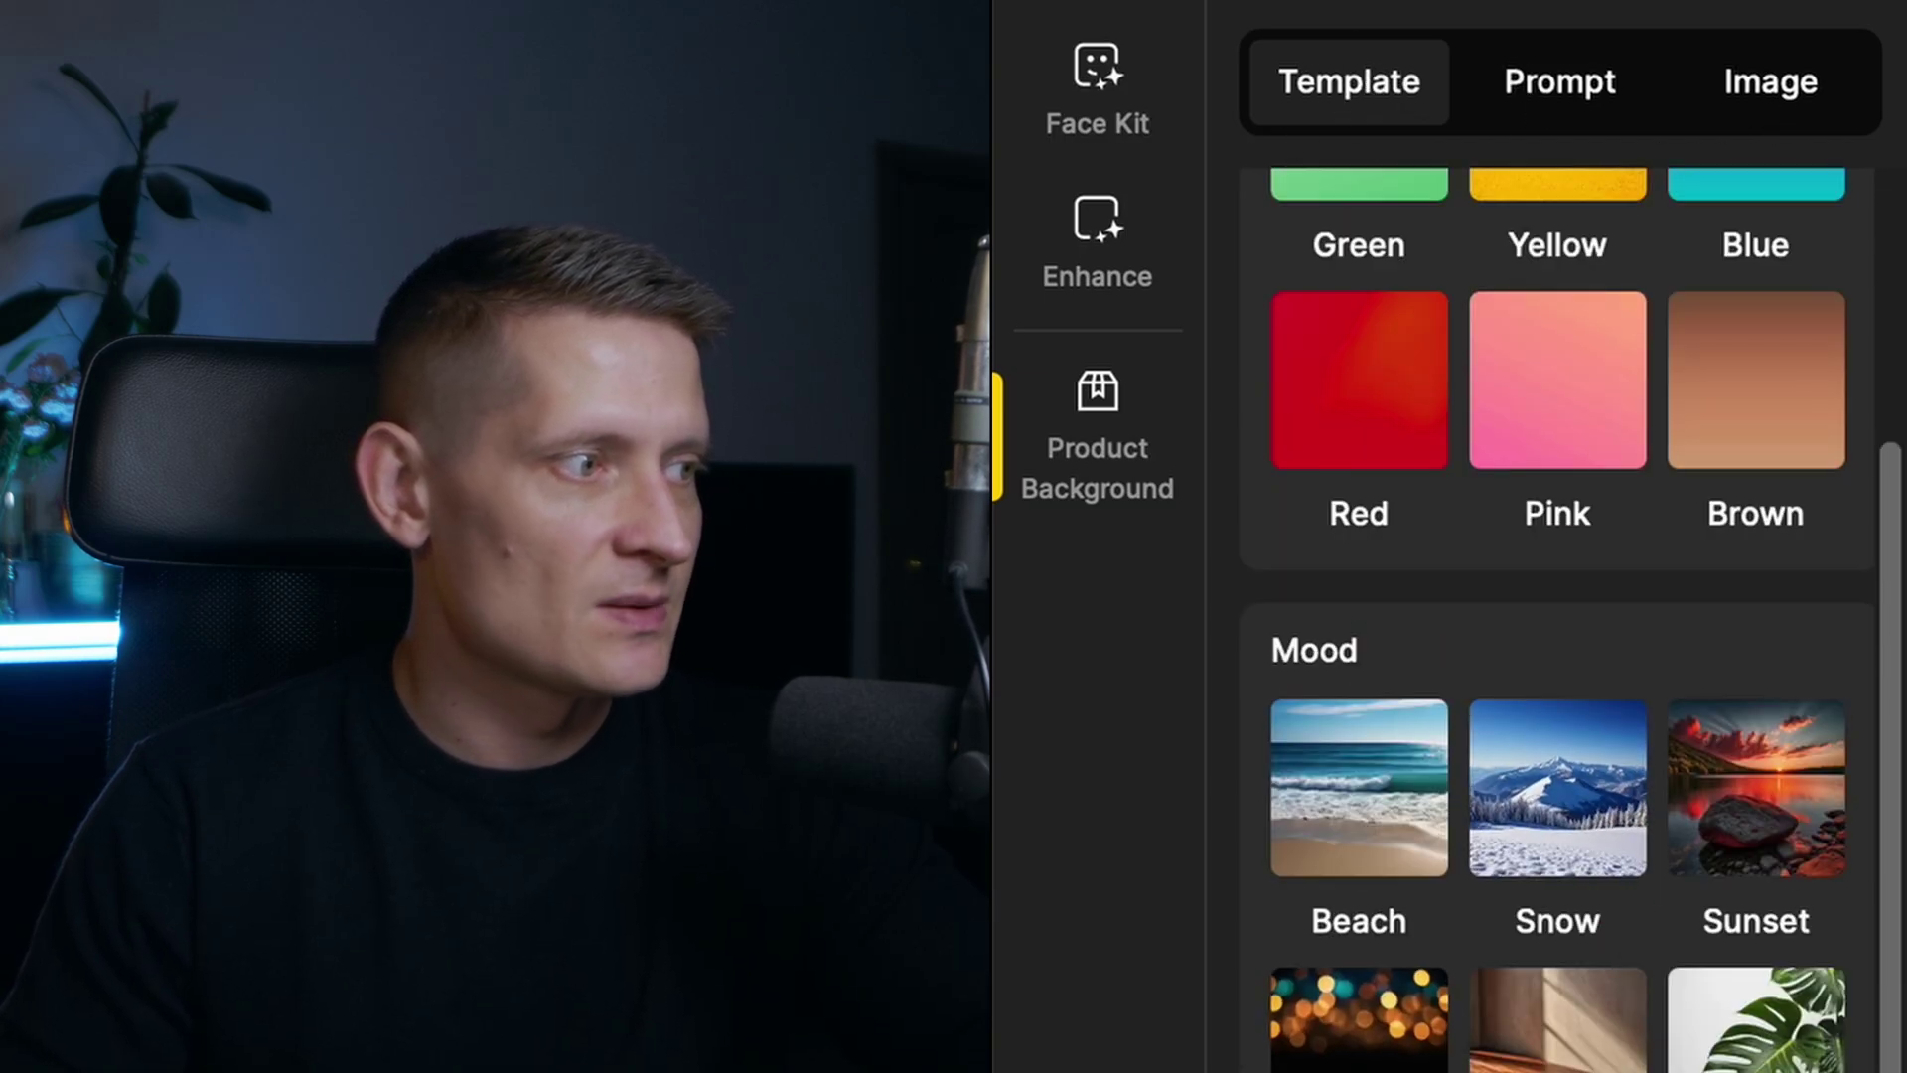
scroll(1629, 744, down, 5)
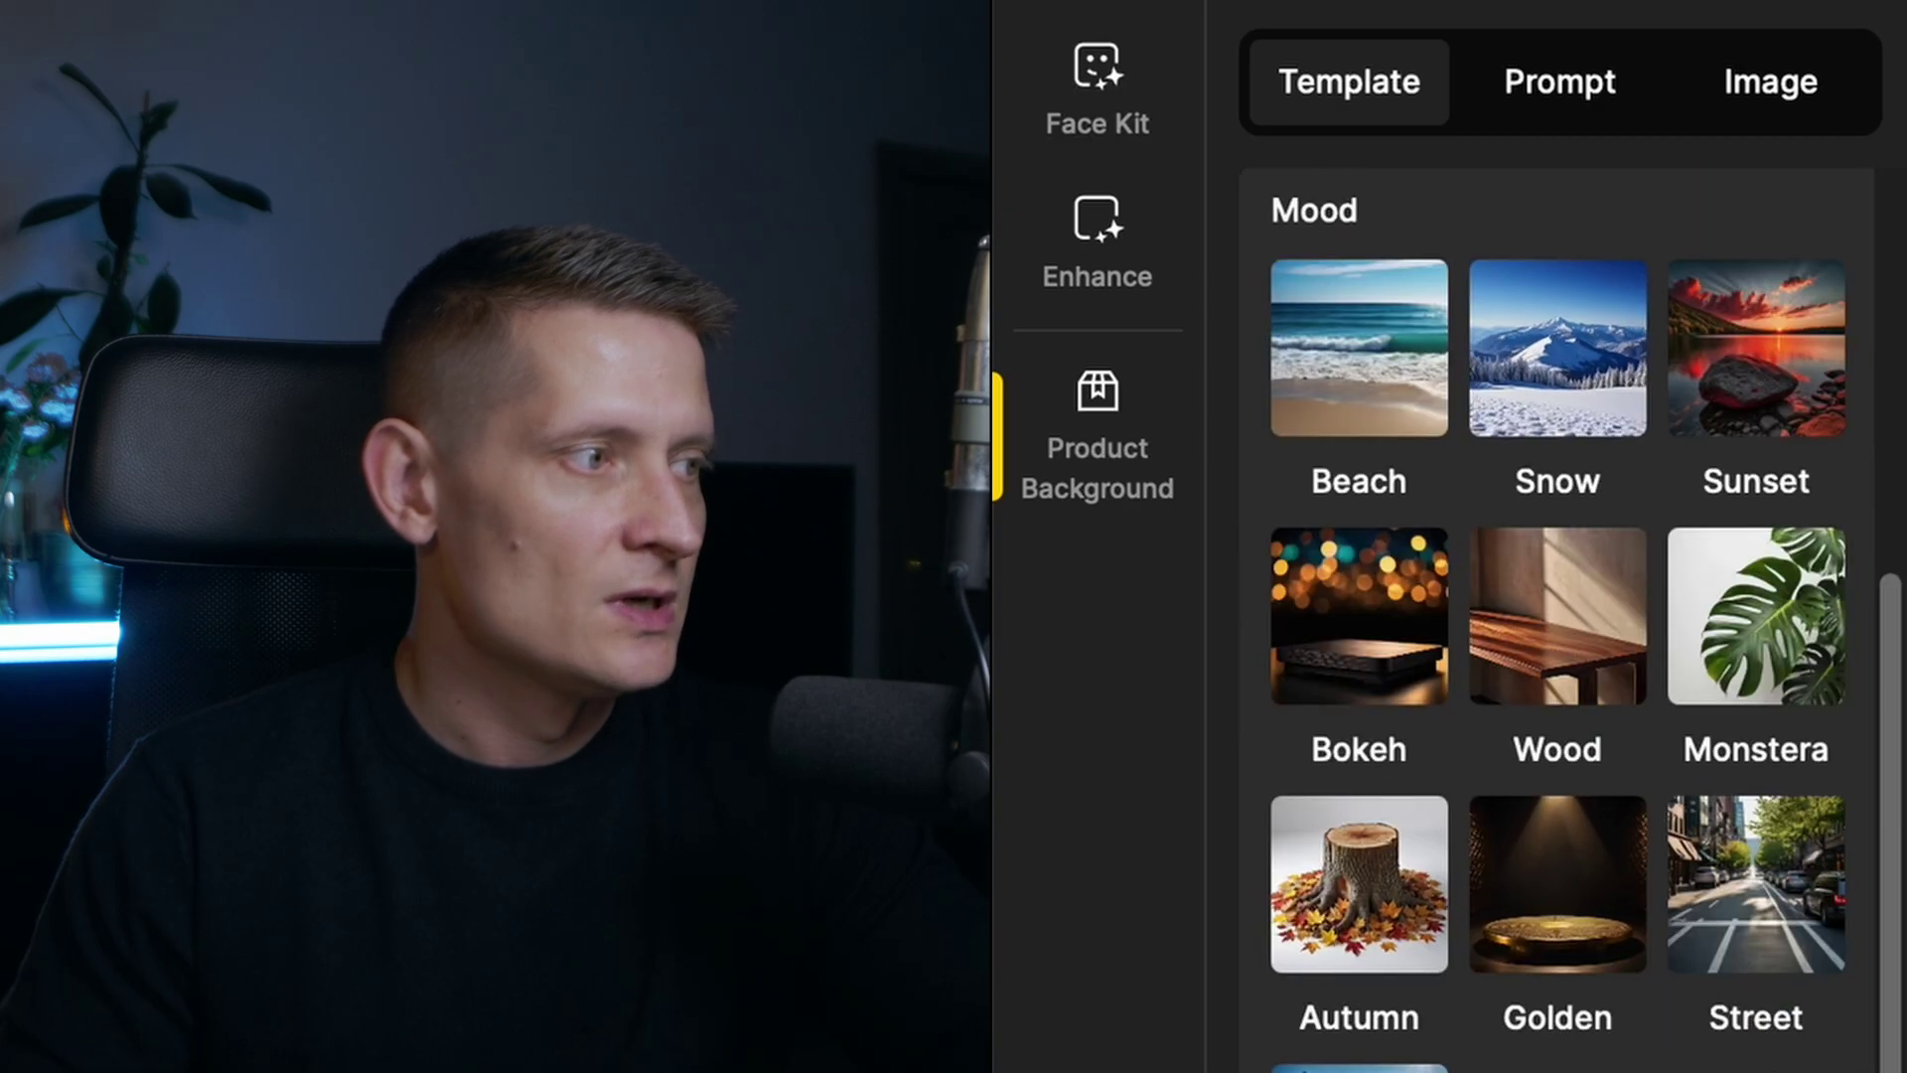
scroll(1589, 854, up, 1)
scroll(1569, 944, down, 6)
scroll(1565, 991, down, 5)
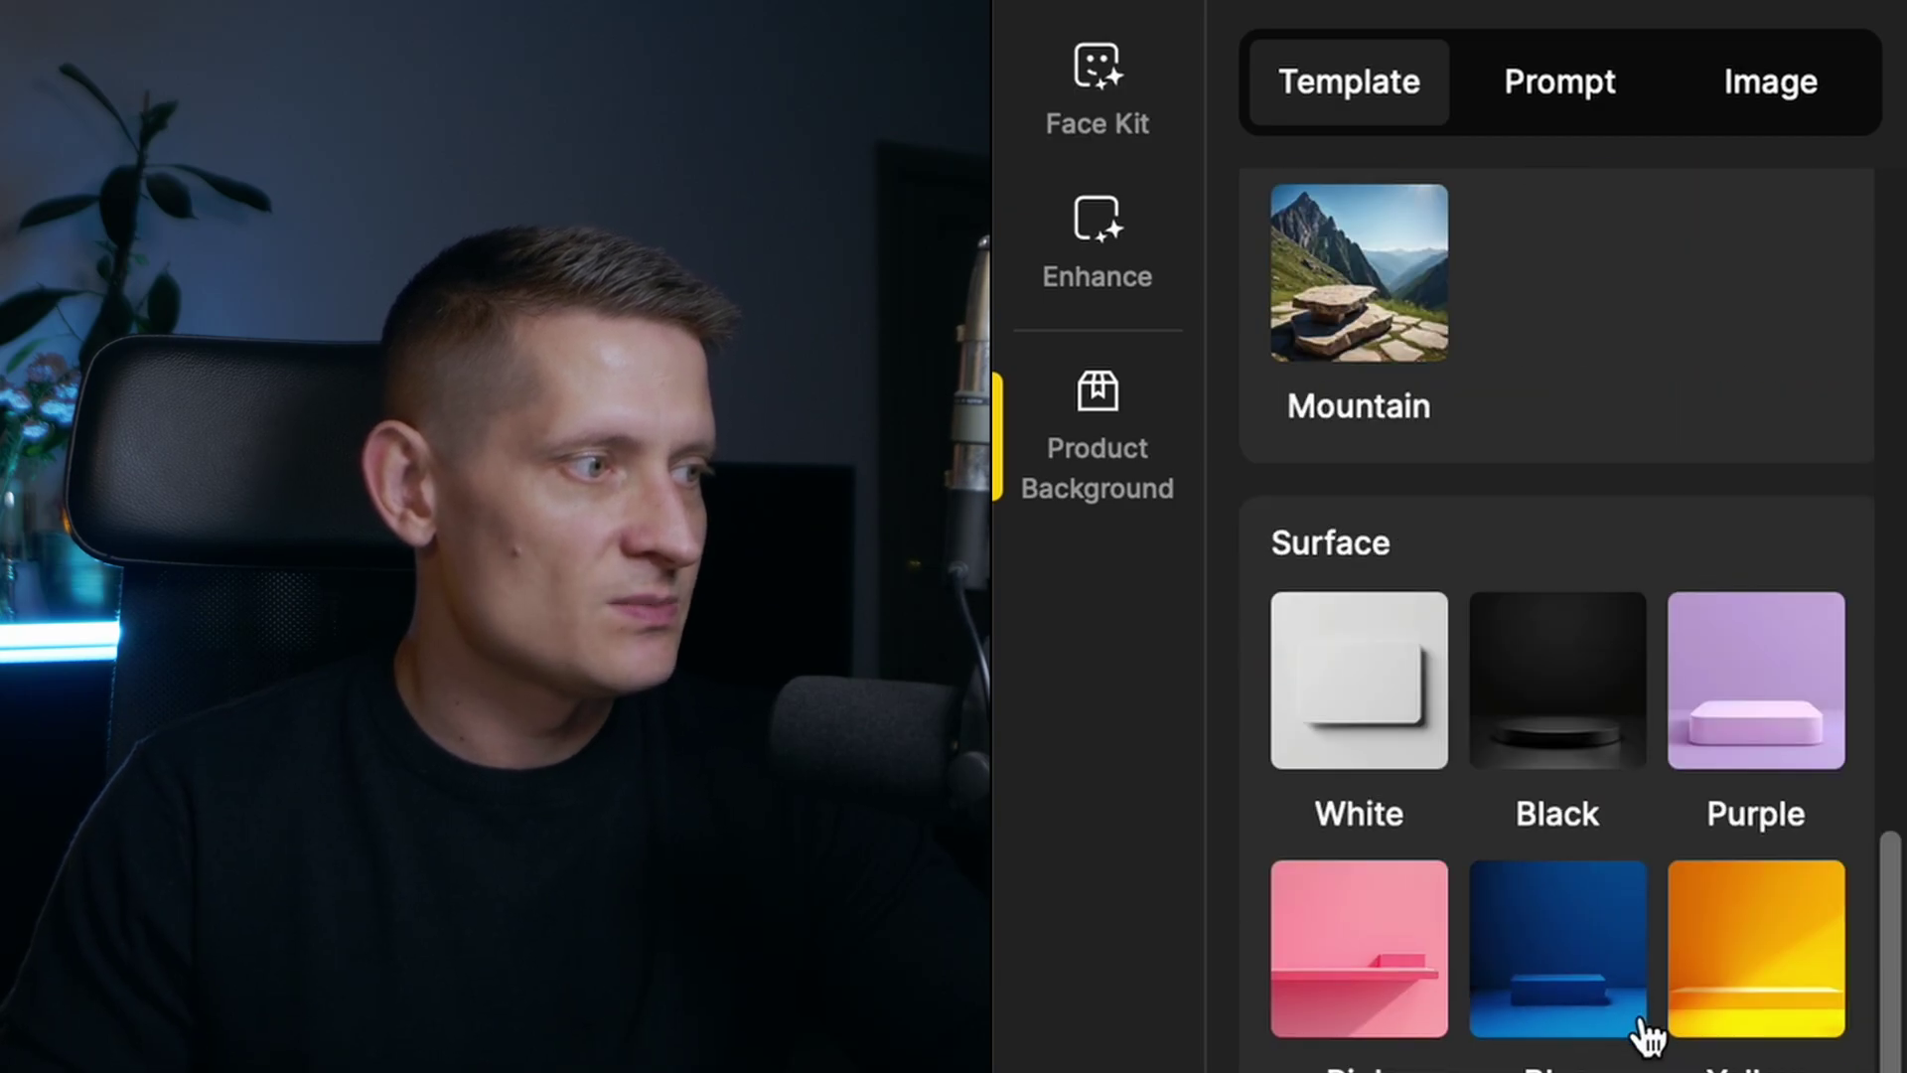
scroll(1642, 1021, down, 8)
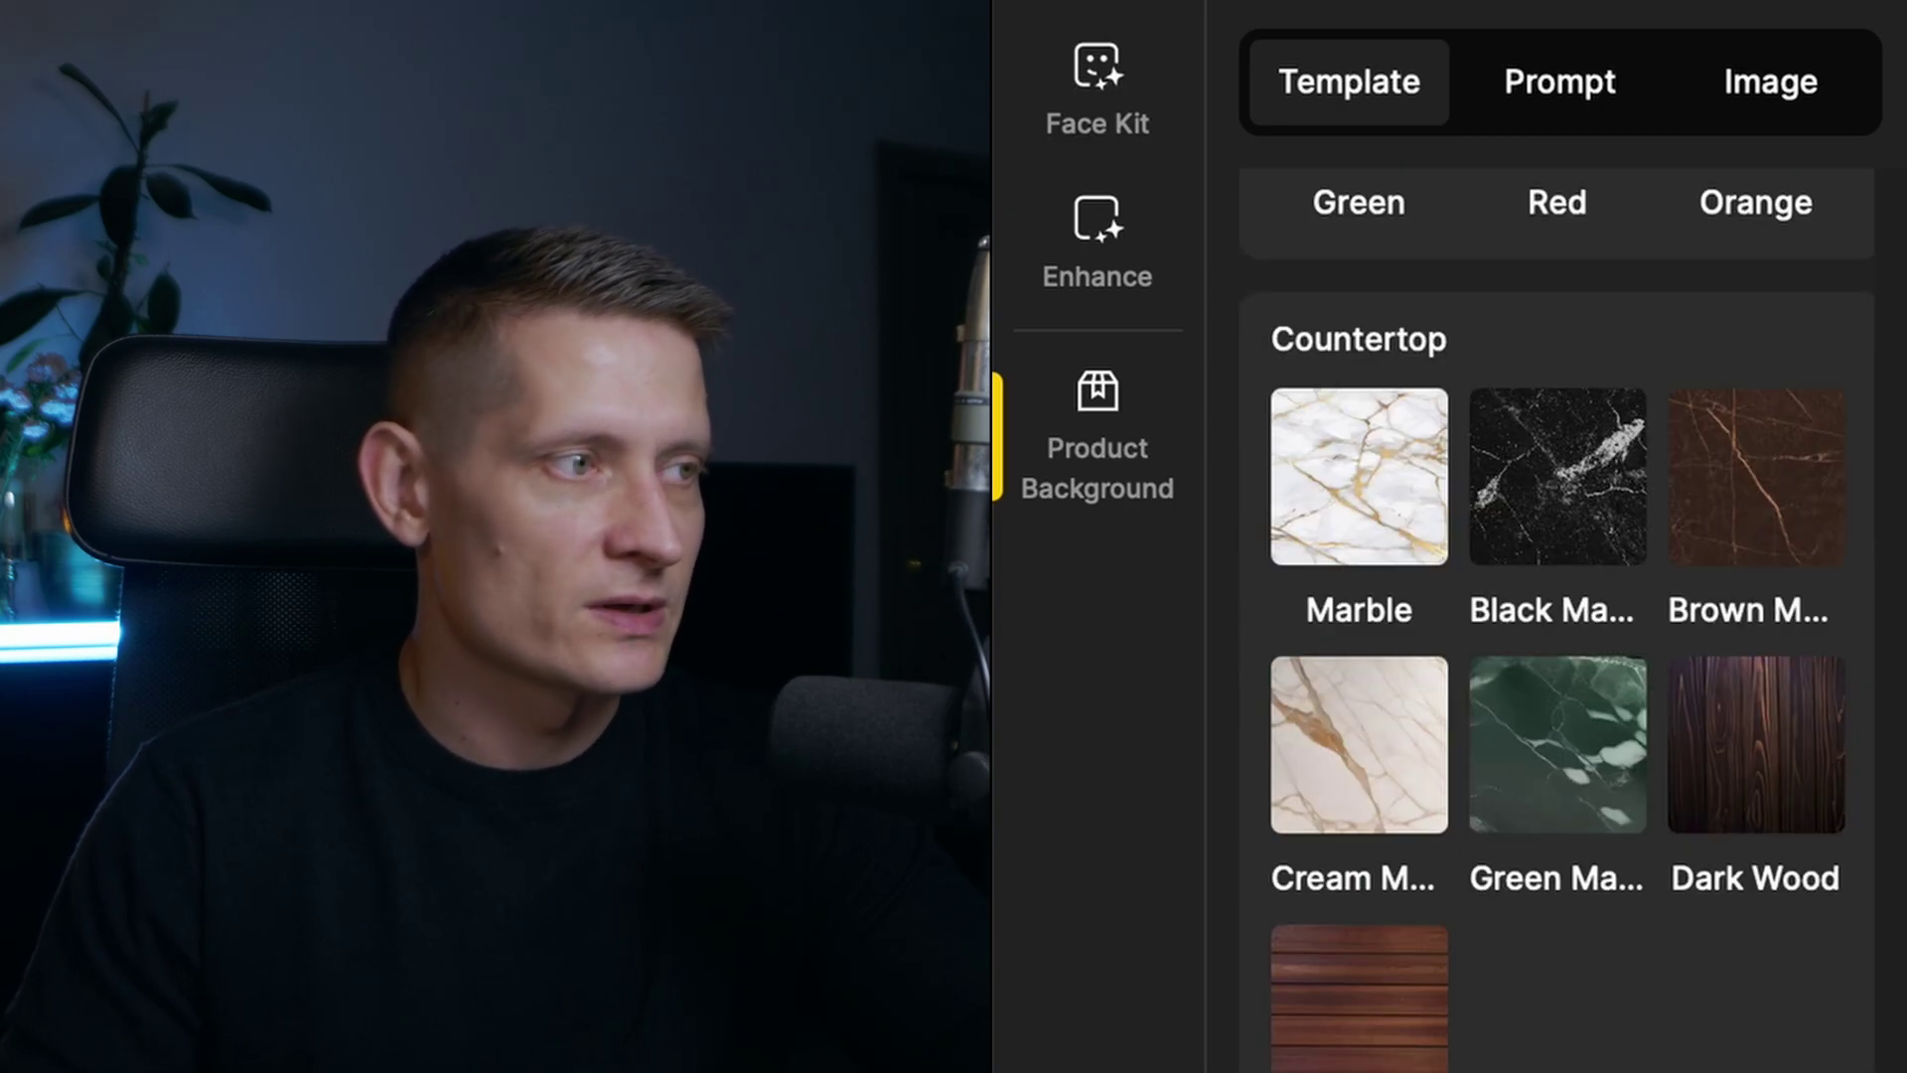
click(1549, 100)
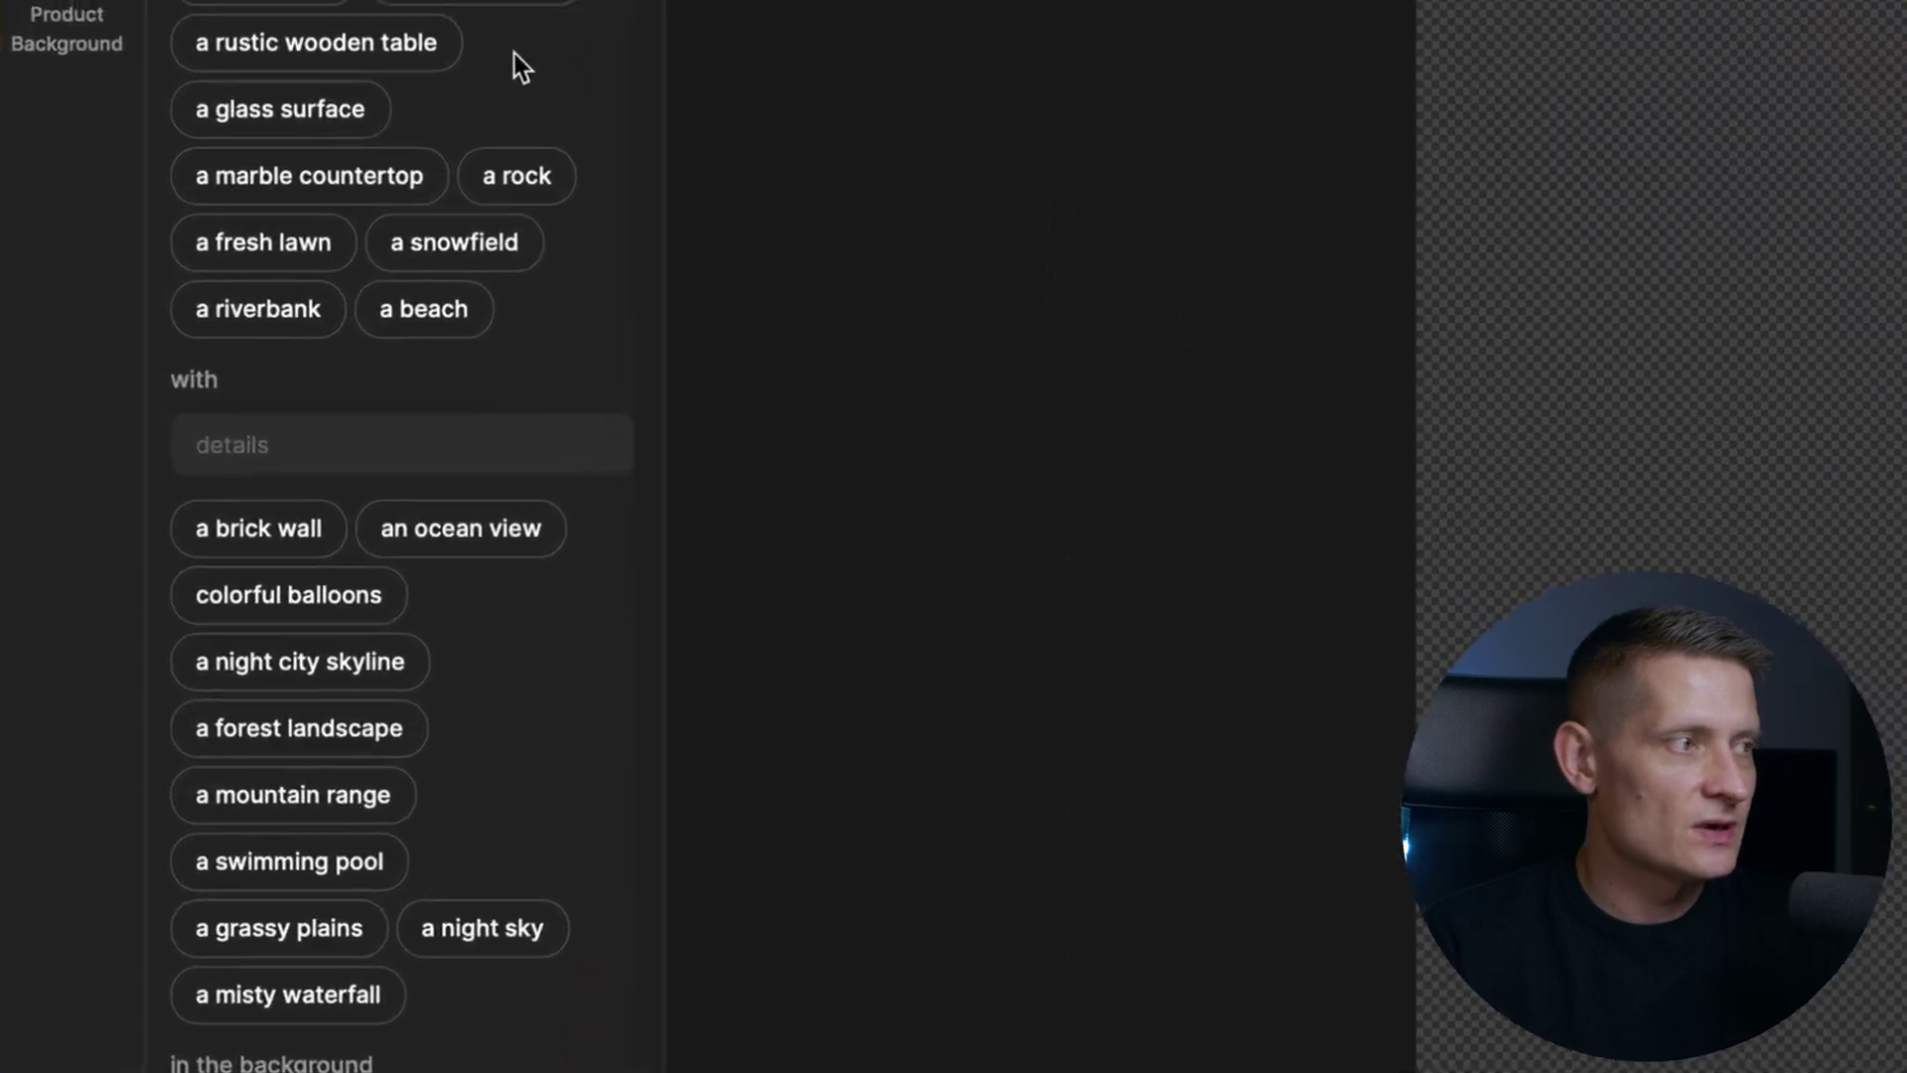
- Enter 'table' as the surface and 'fitness centre' as background details, then generate
click(182, 117)
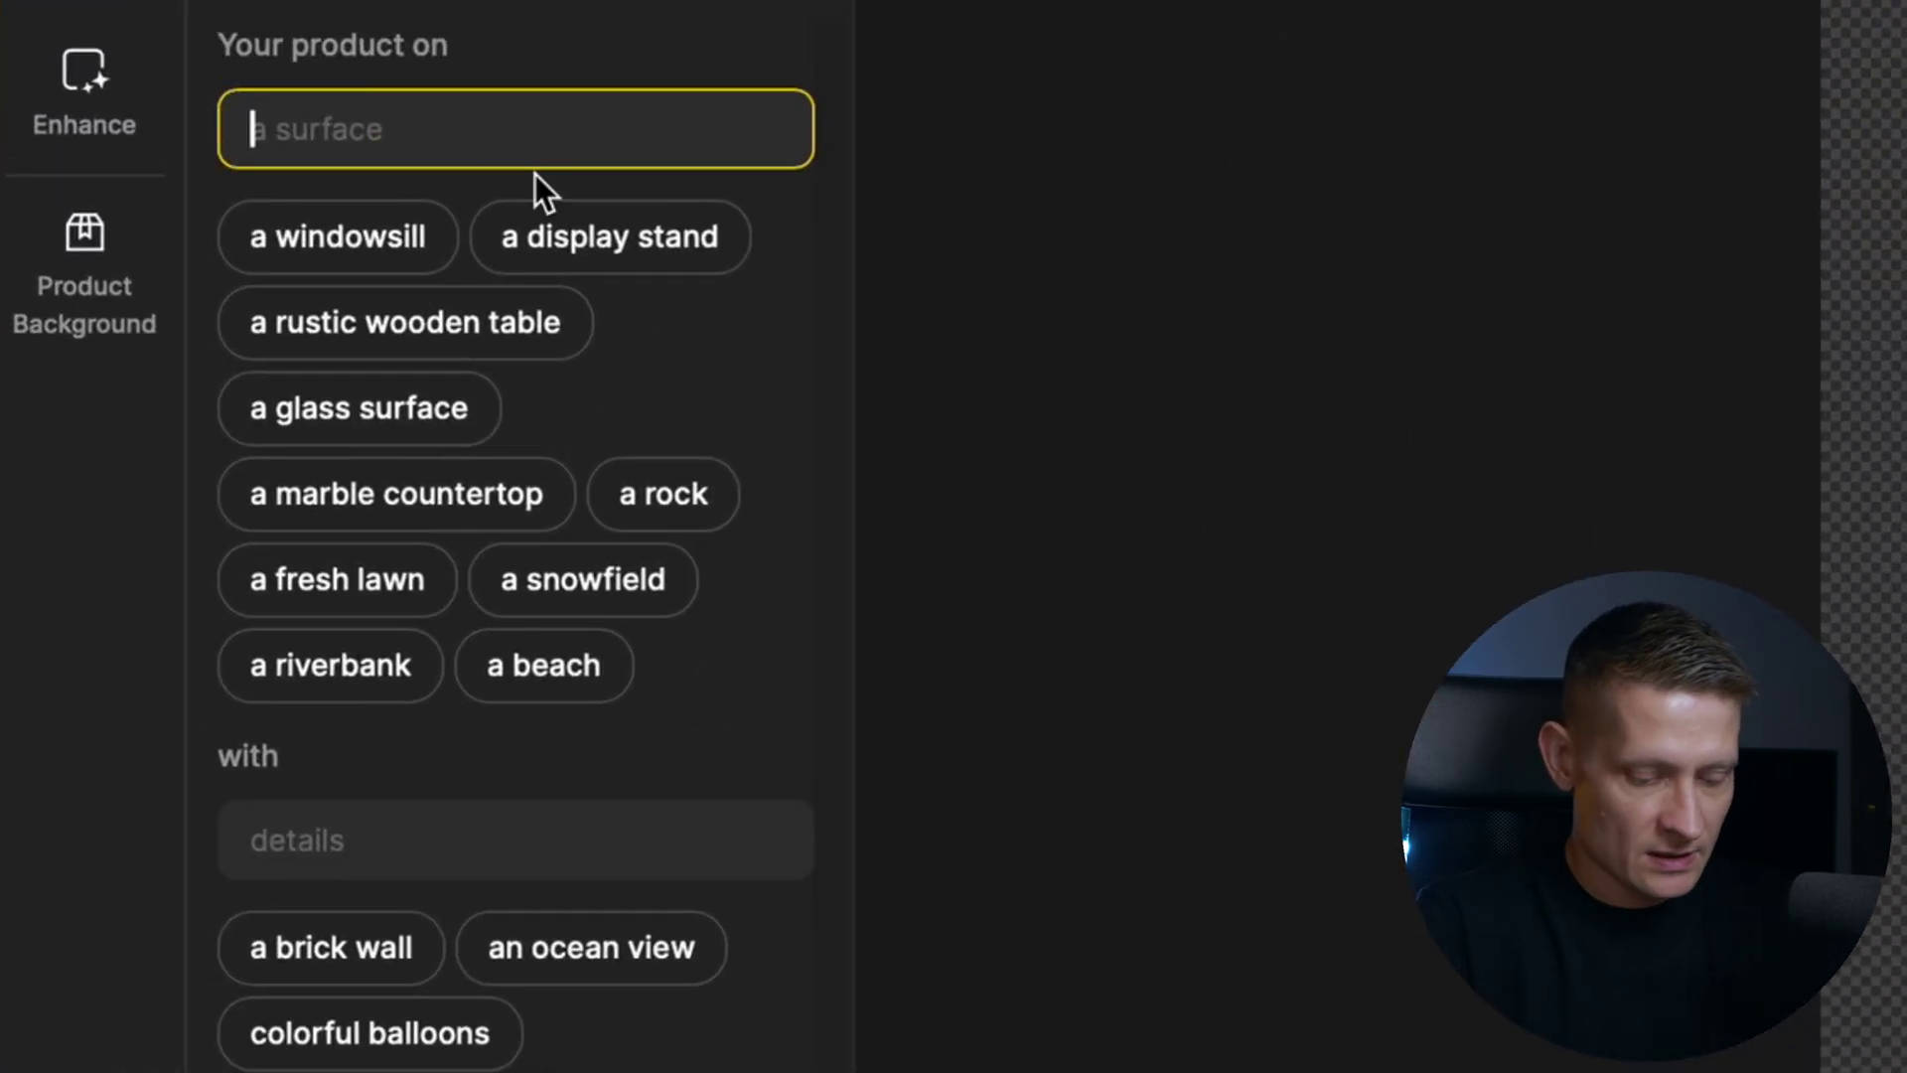
text(table)
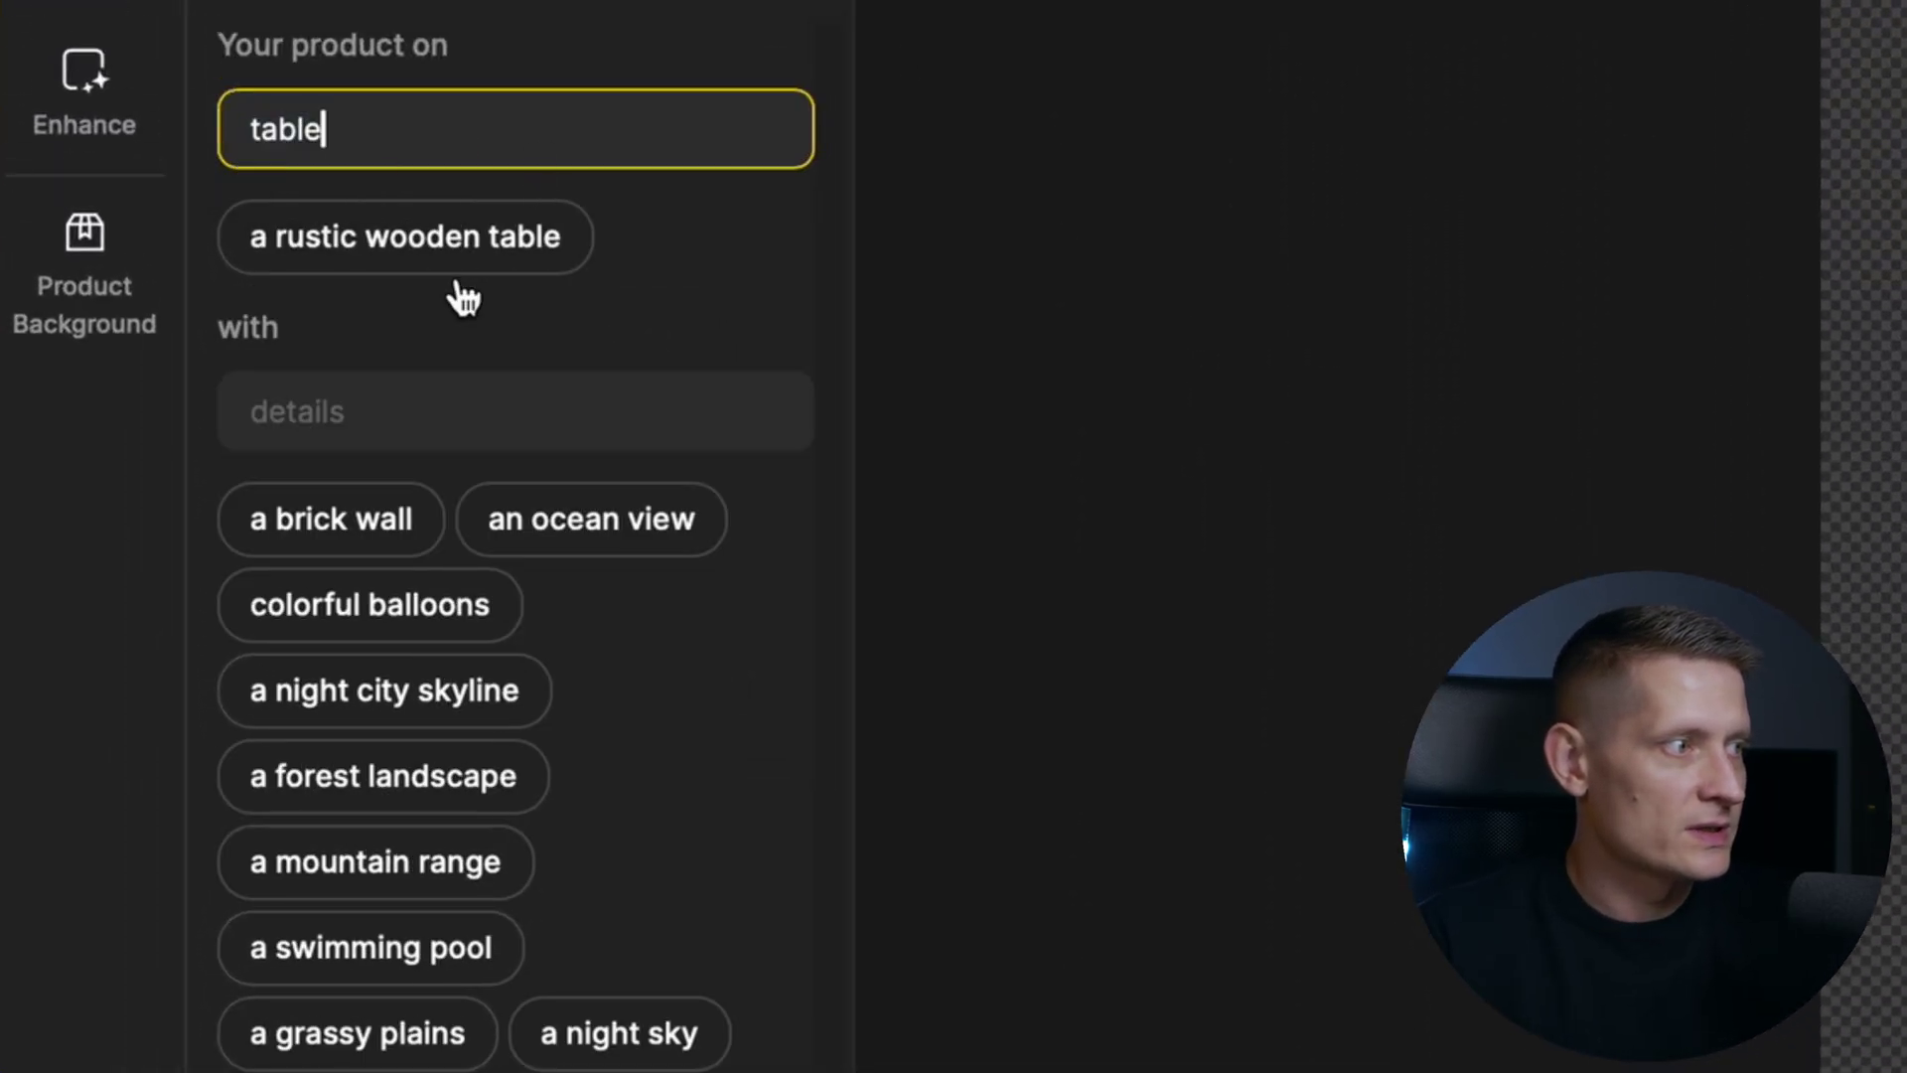
click(417, 388)
text(fitnes)
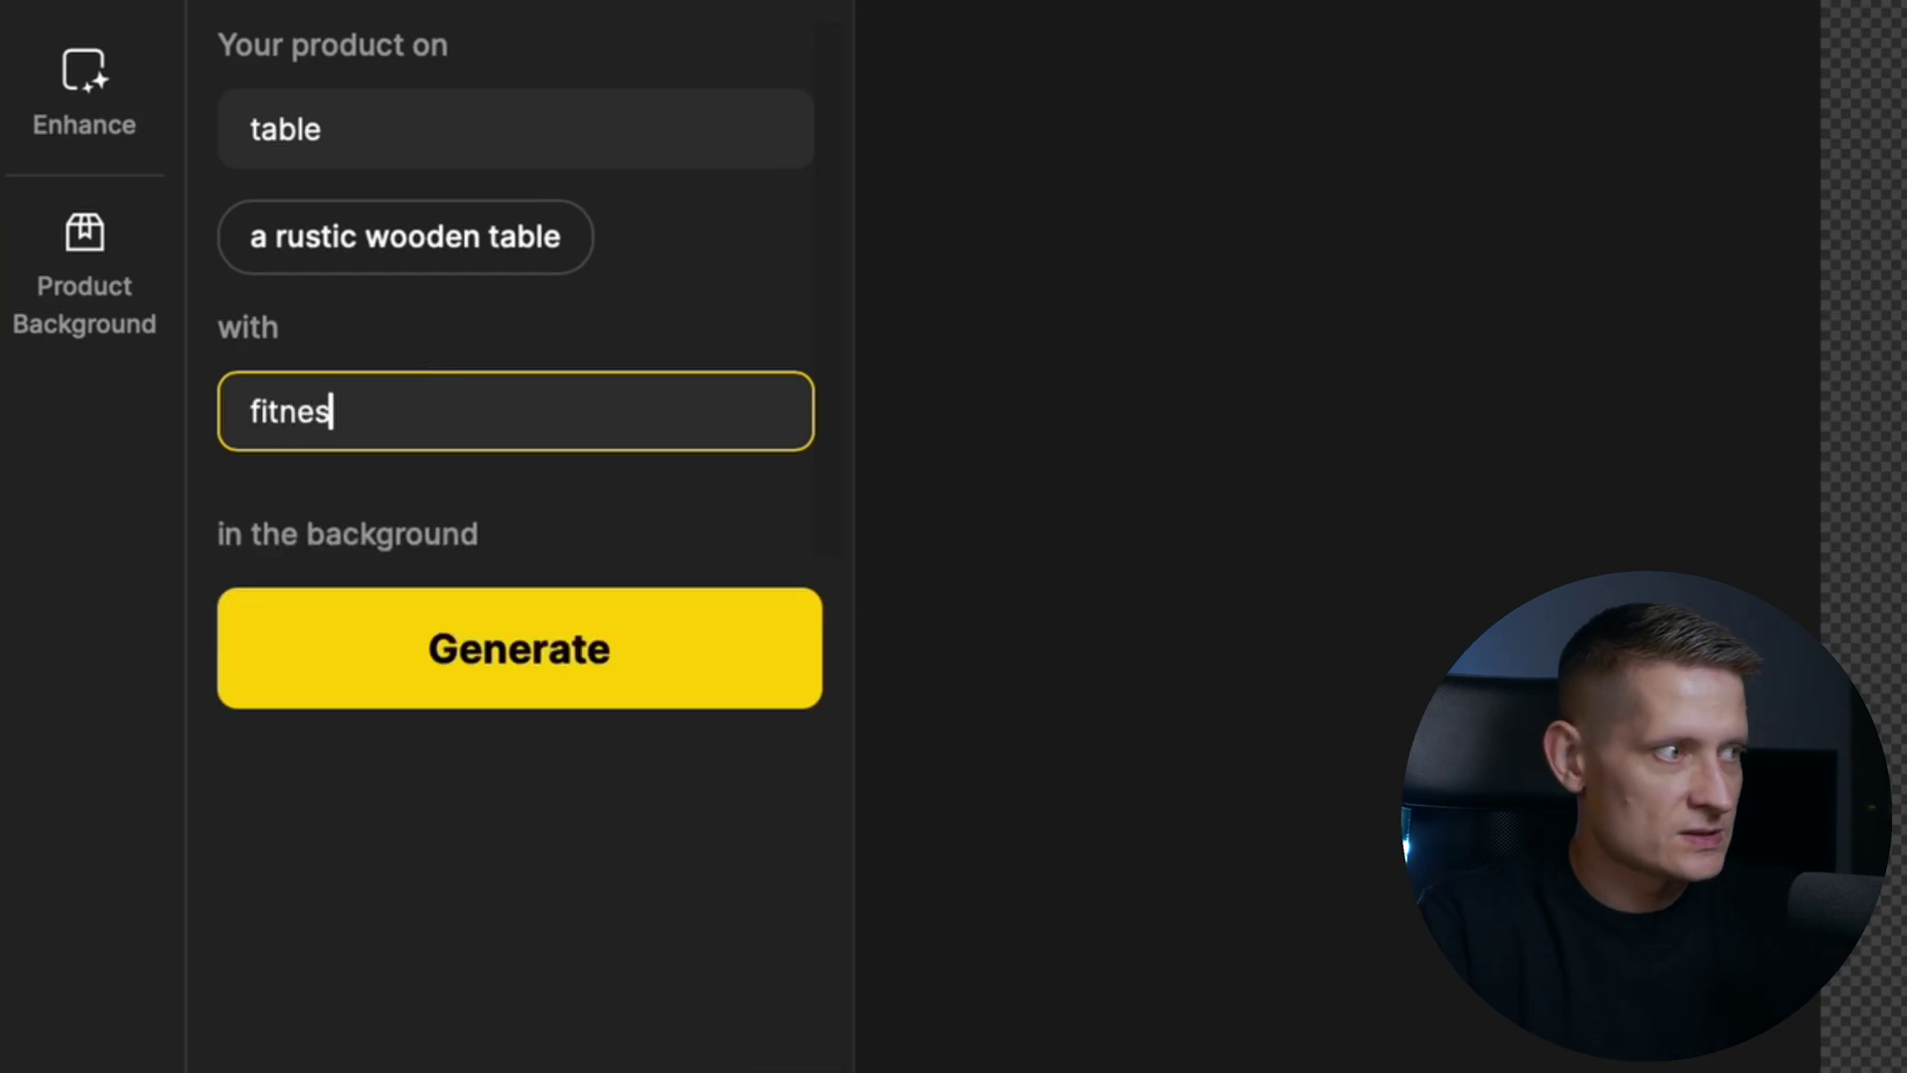
text(s centre)
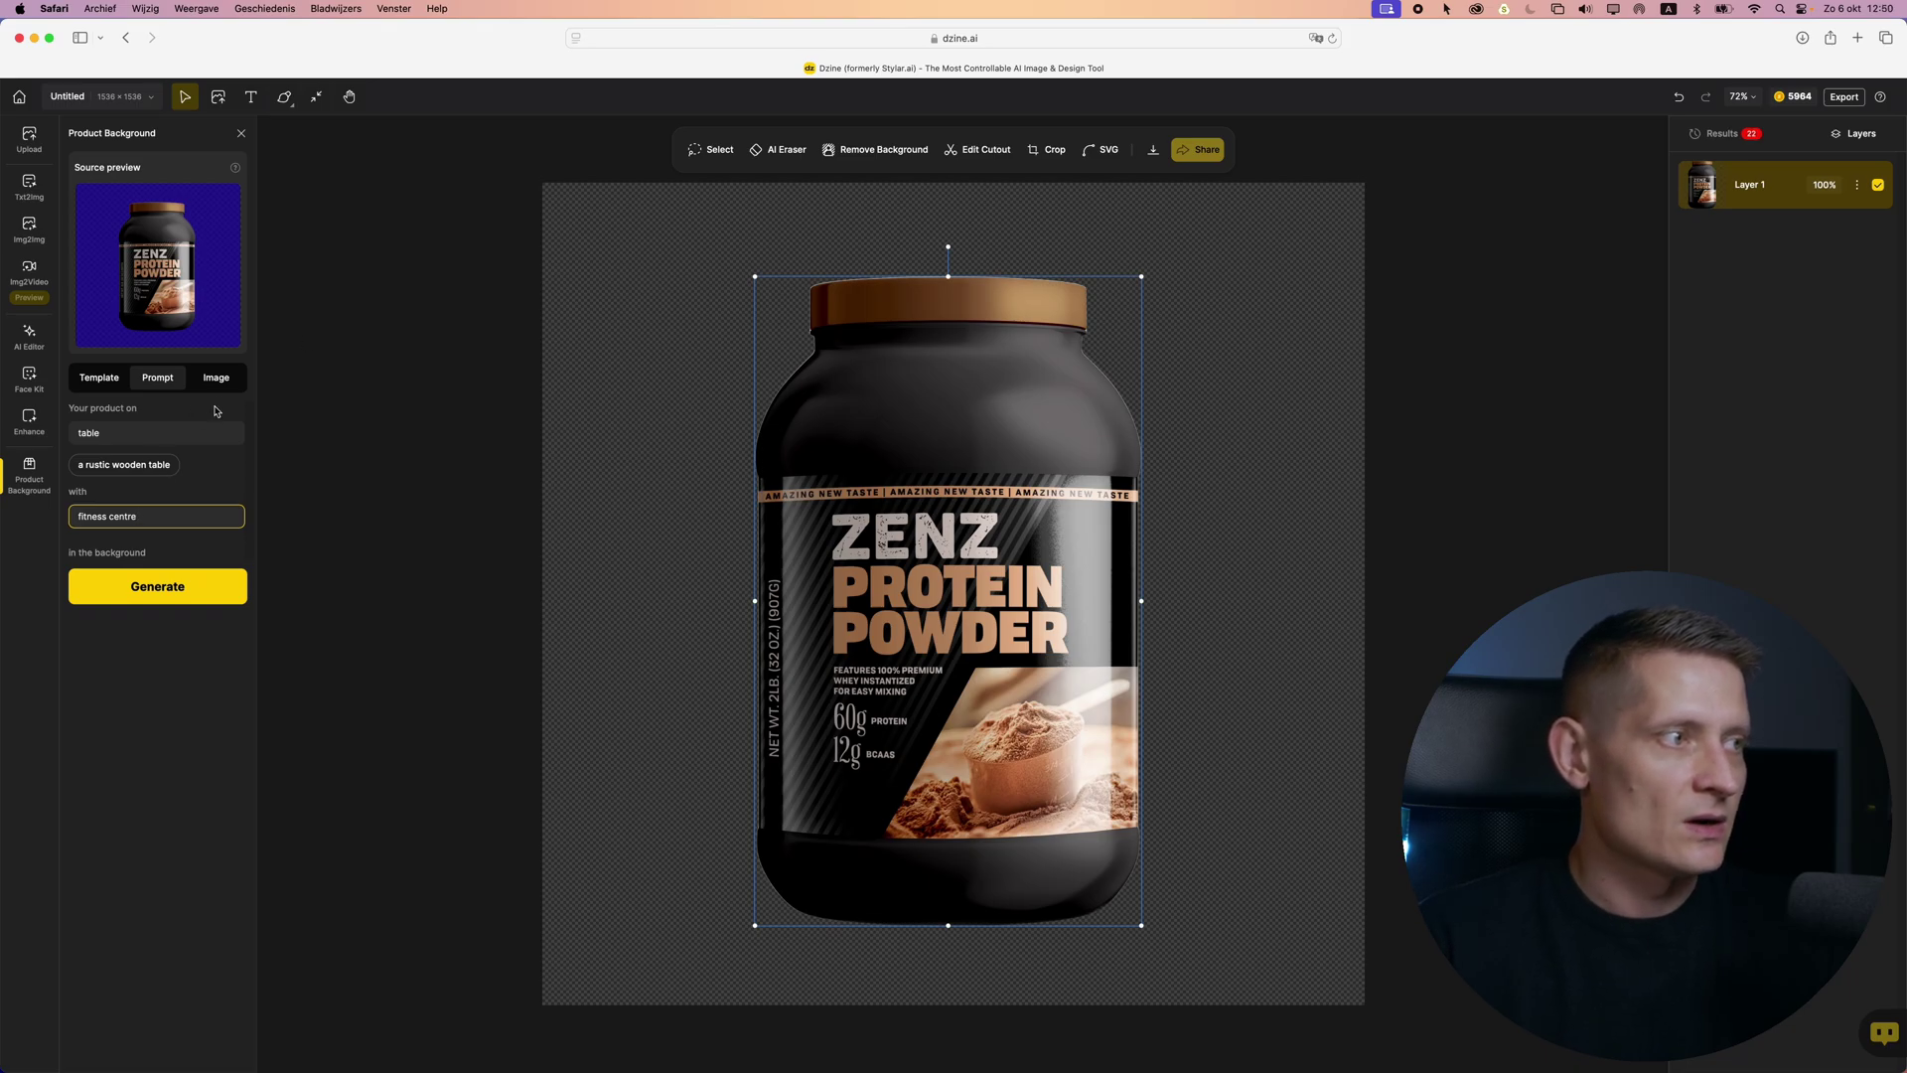
click(216, 378)
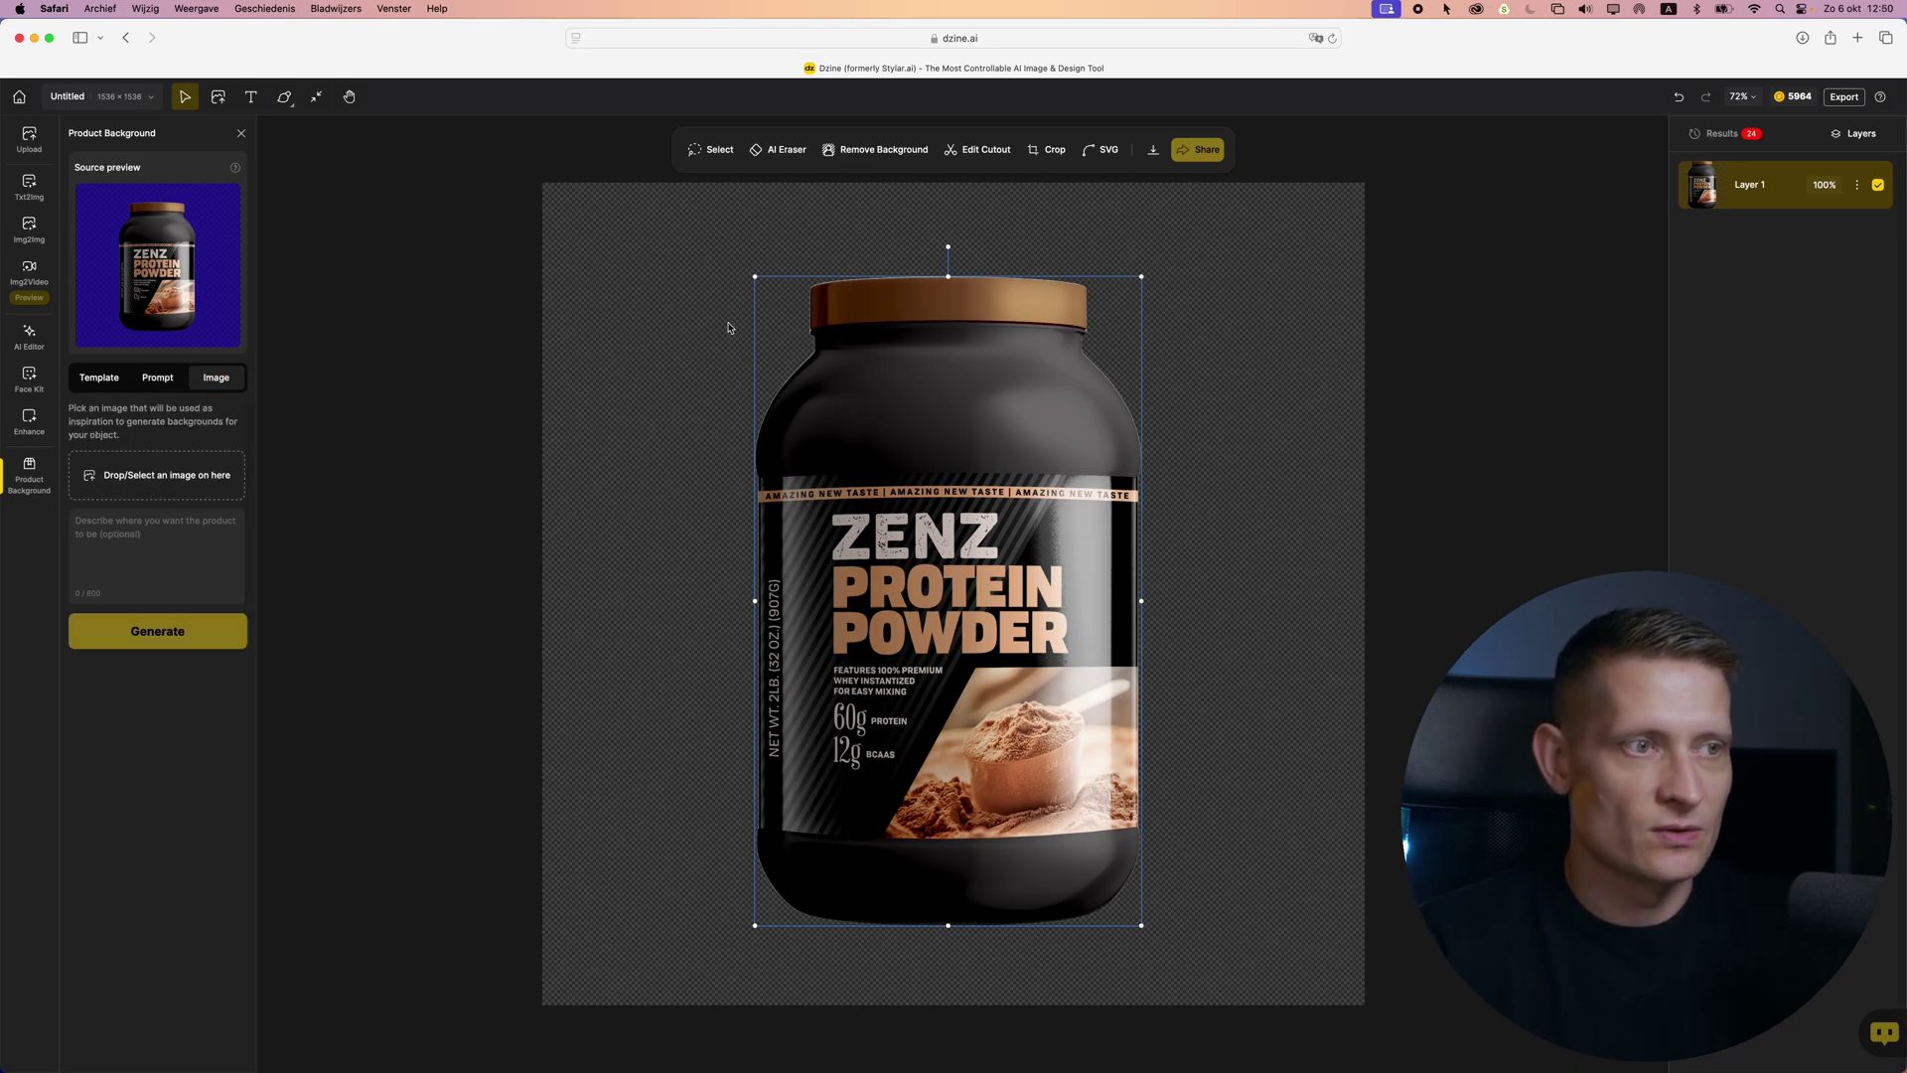
click(155, 383)
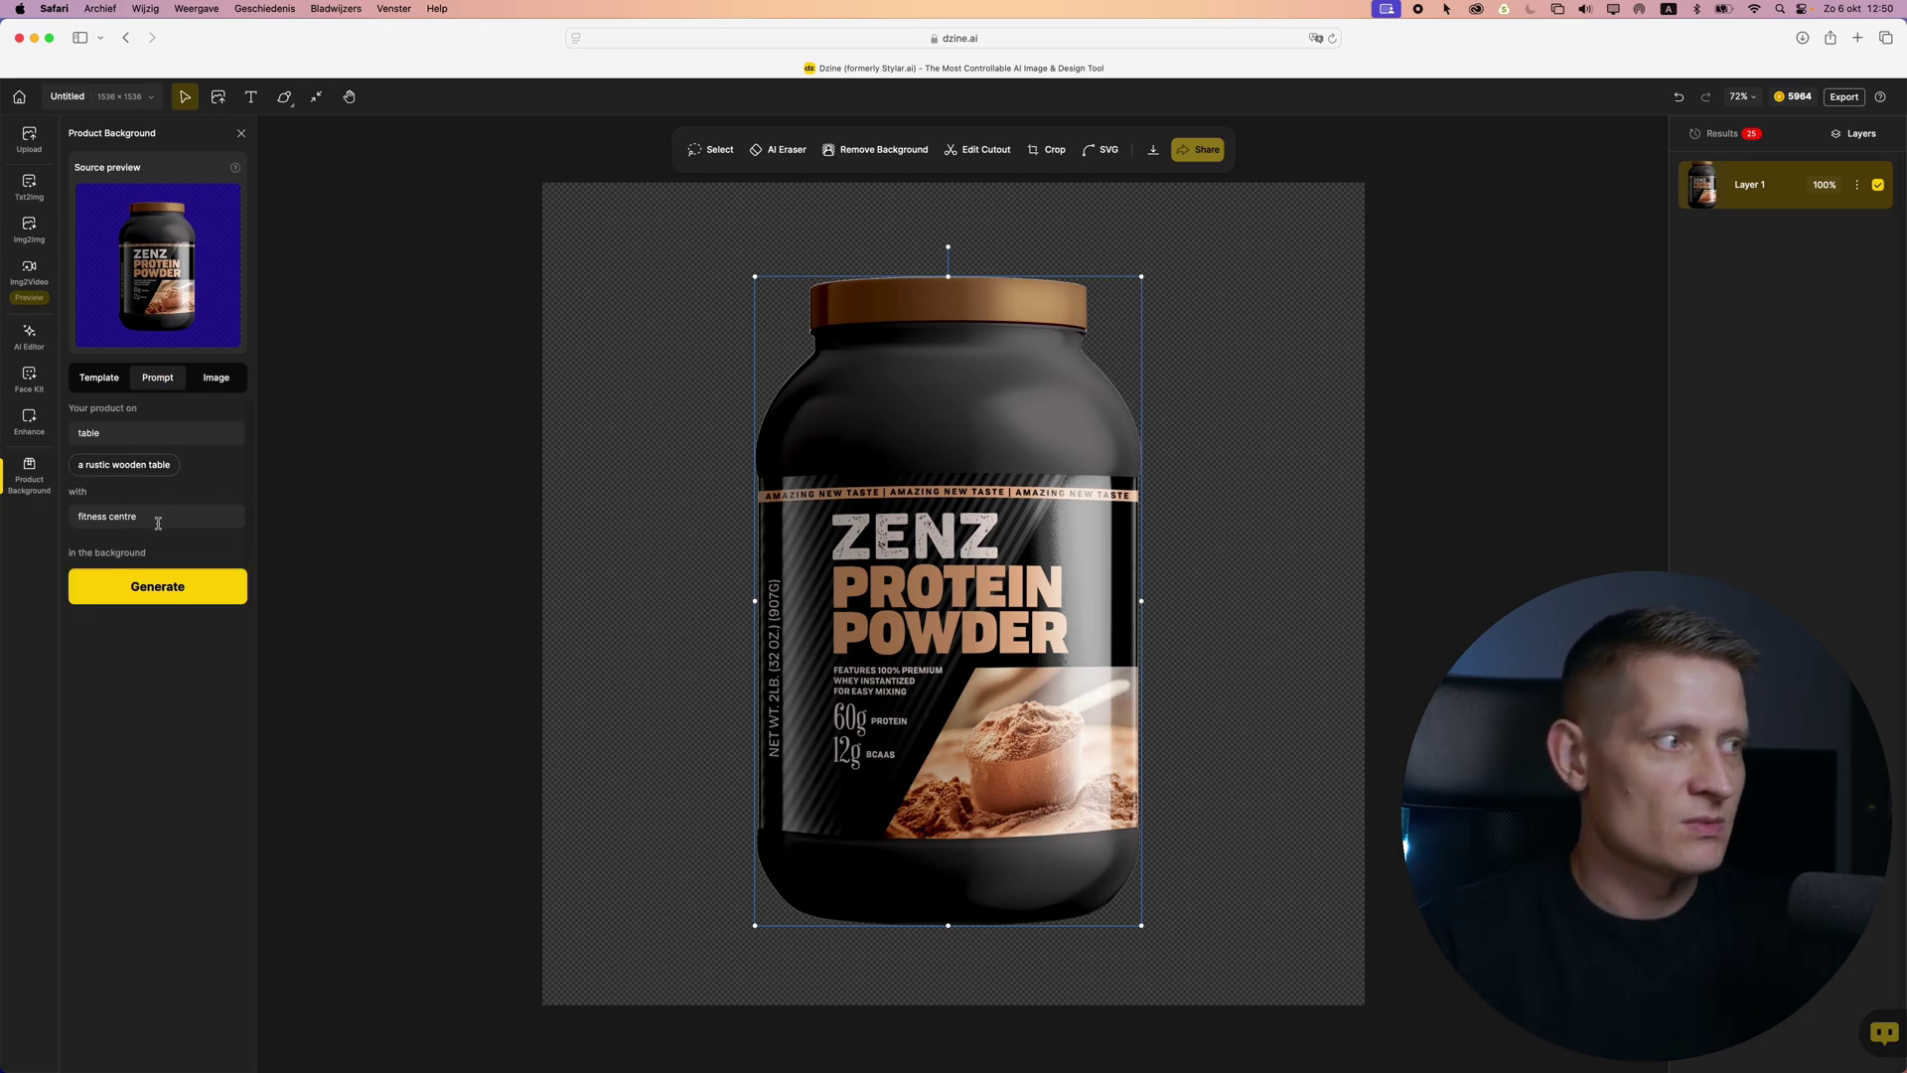
click(179, 599)
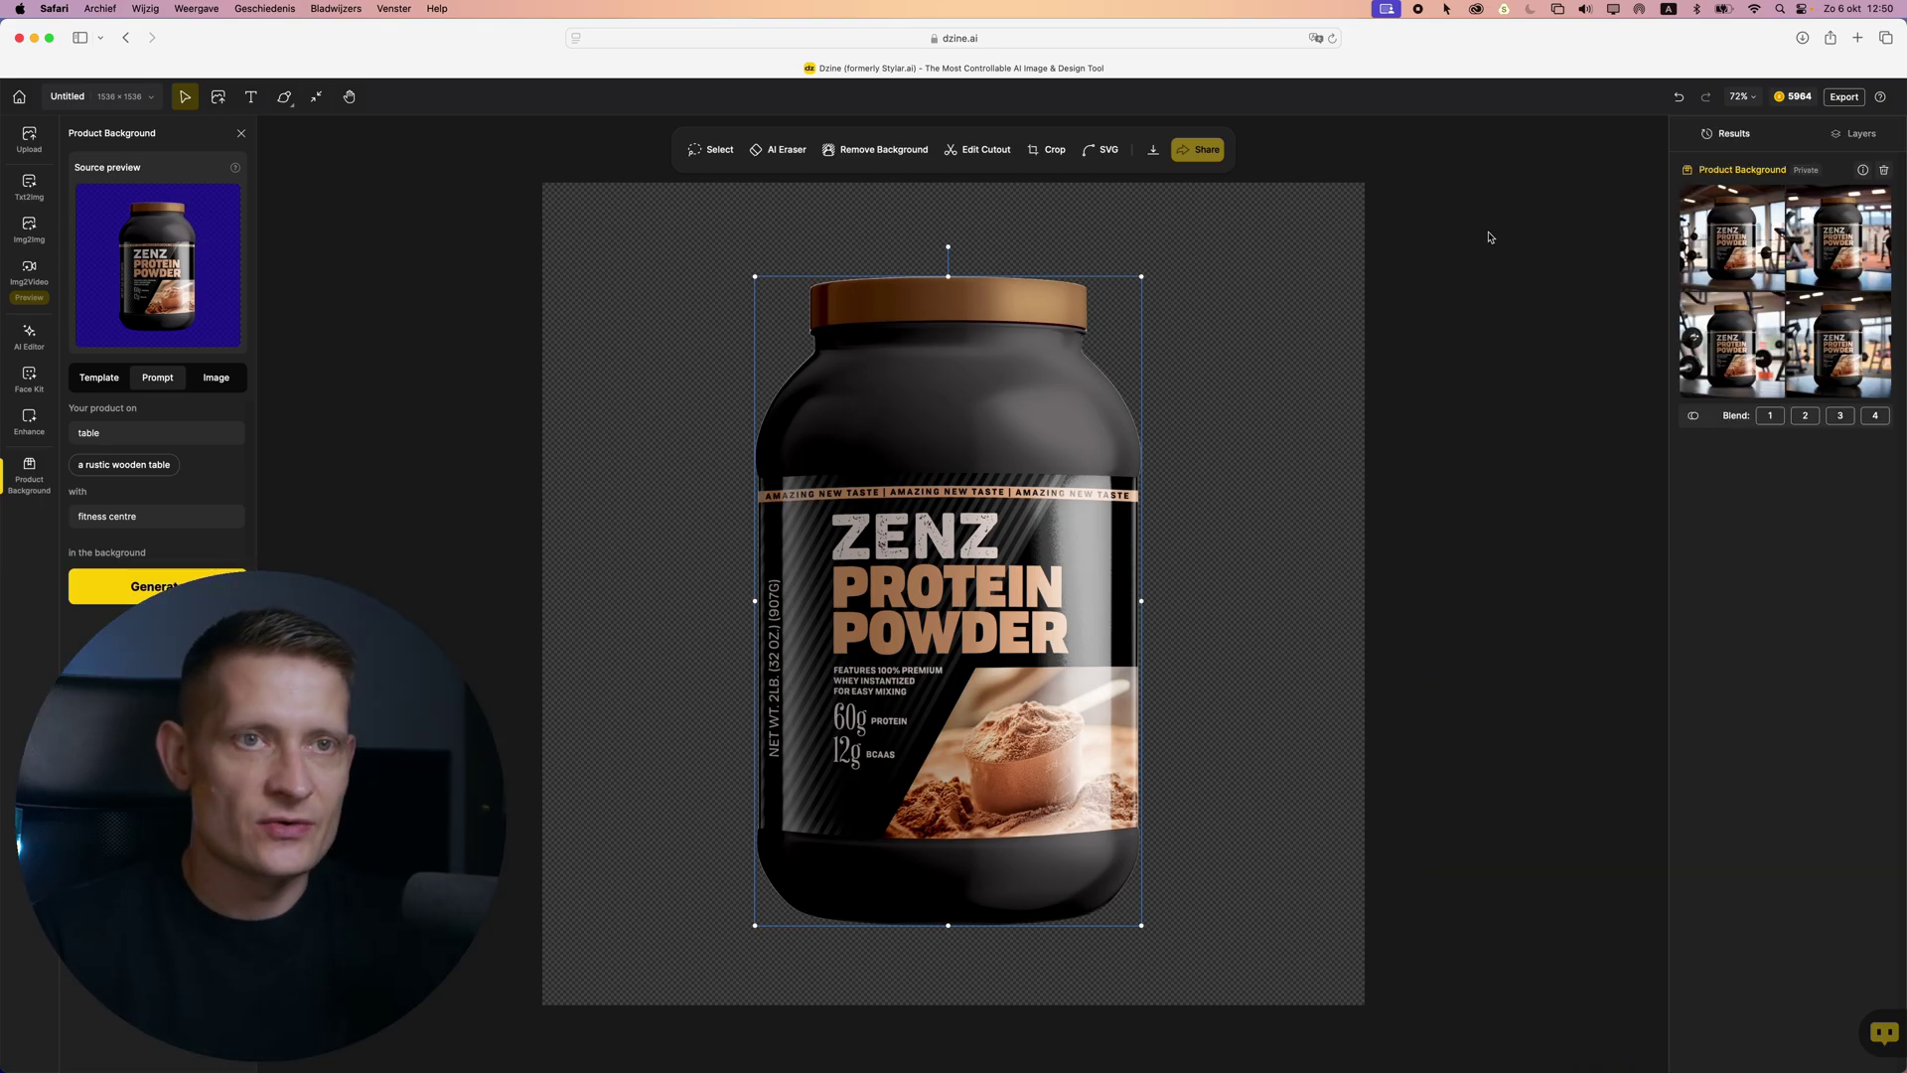
mouse_move(1738, 238)
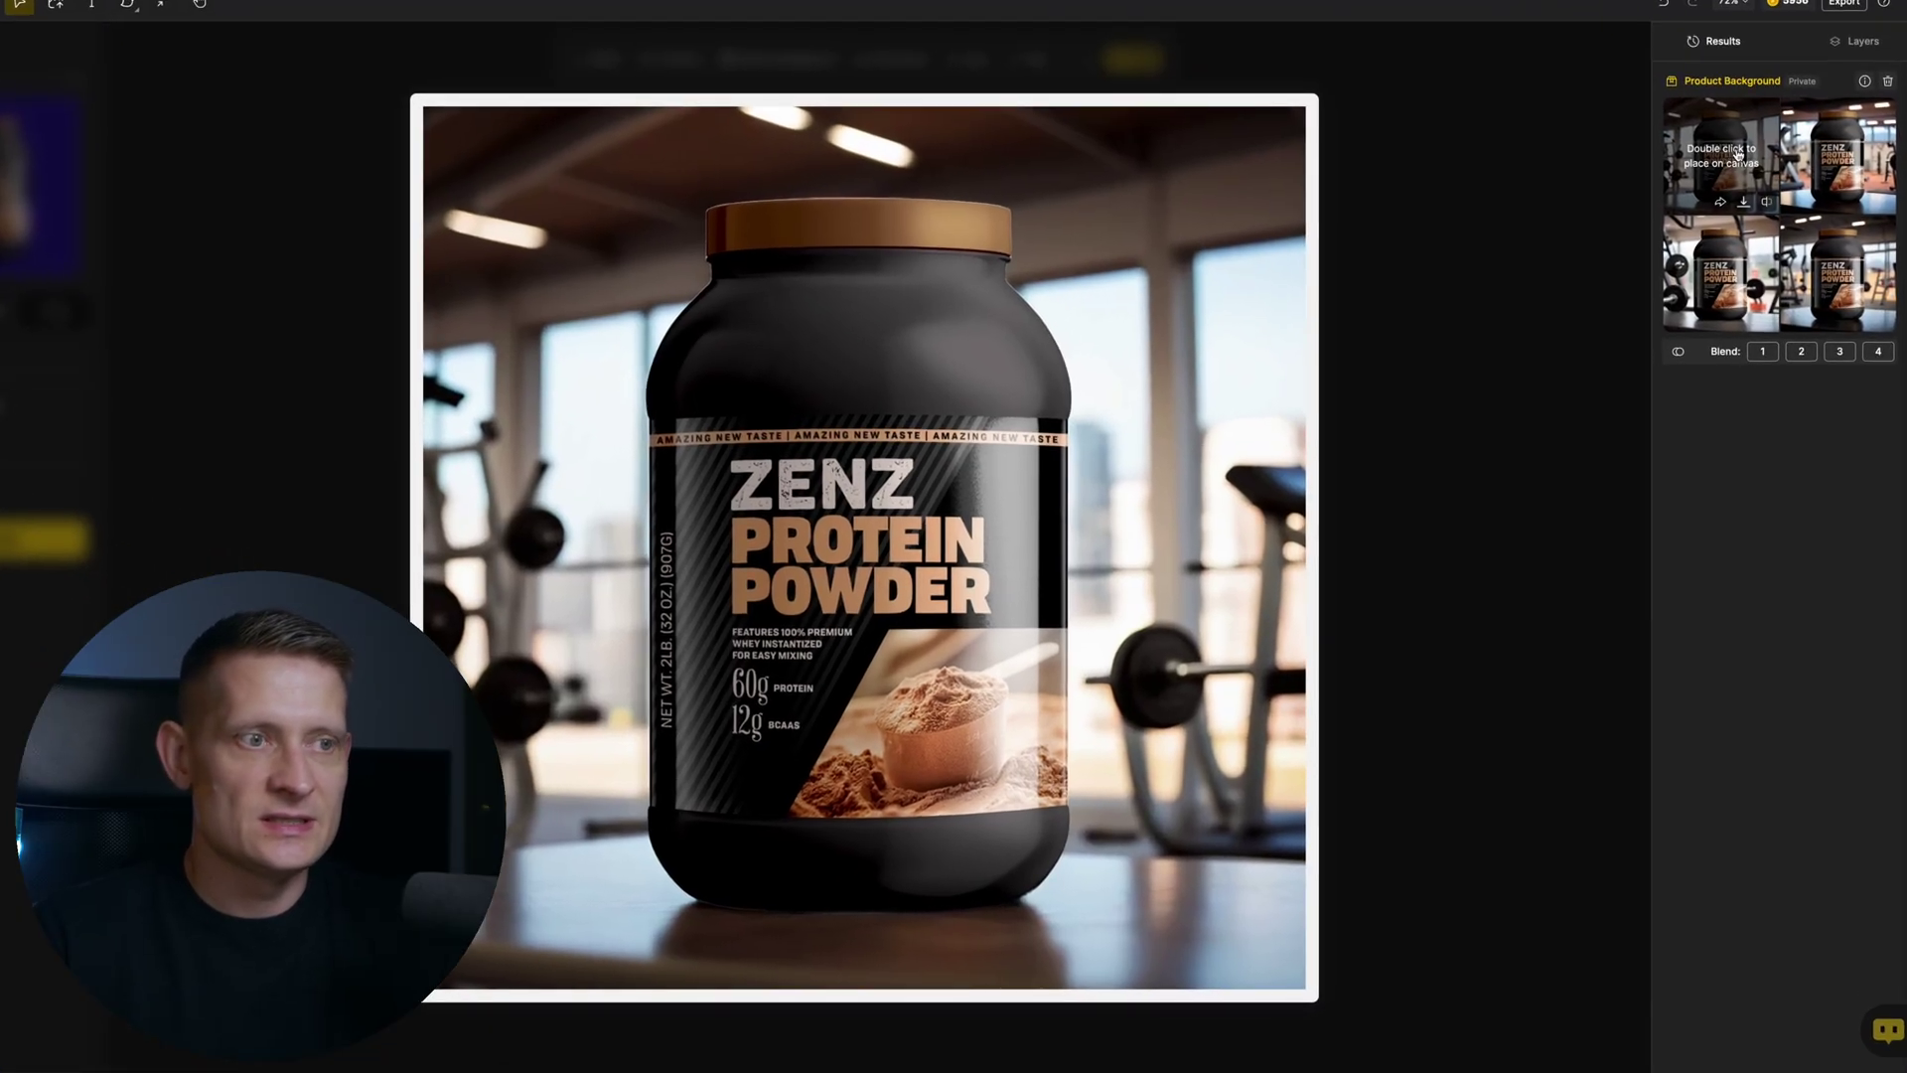
mouse_move(1853, 165)
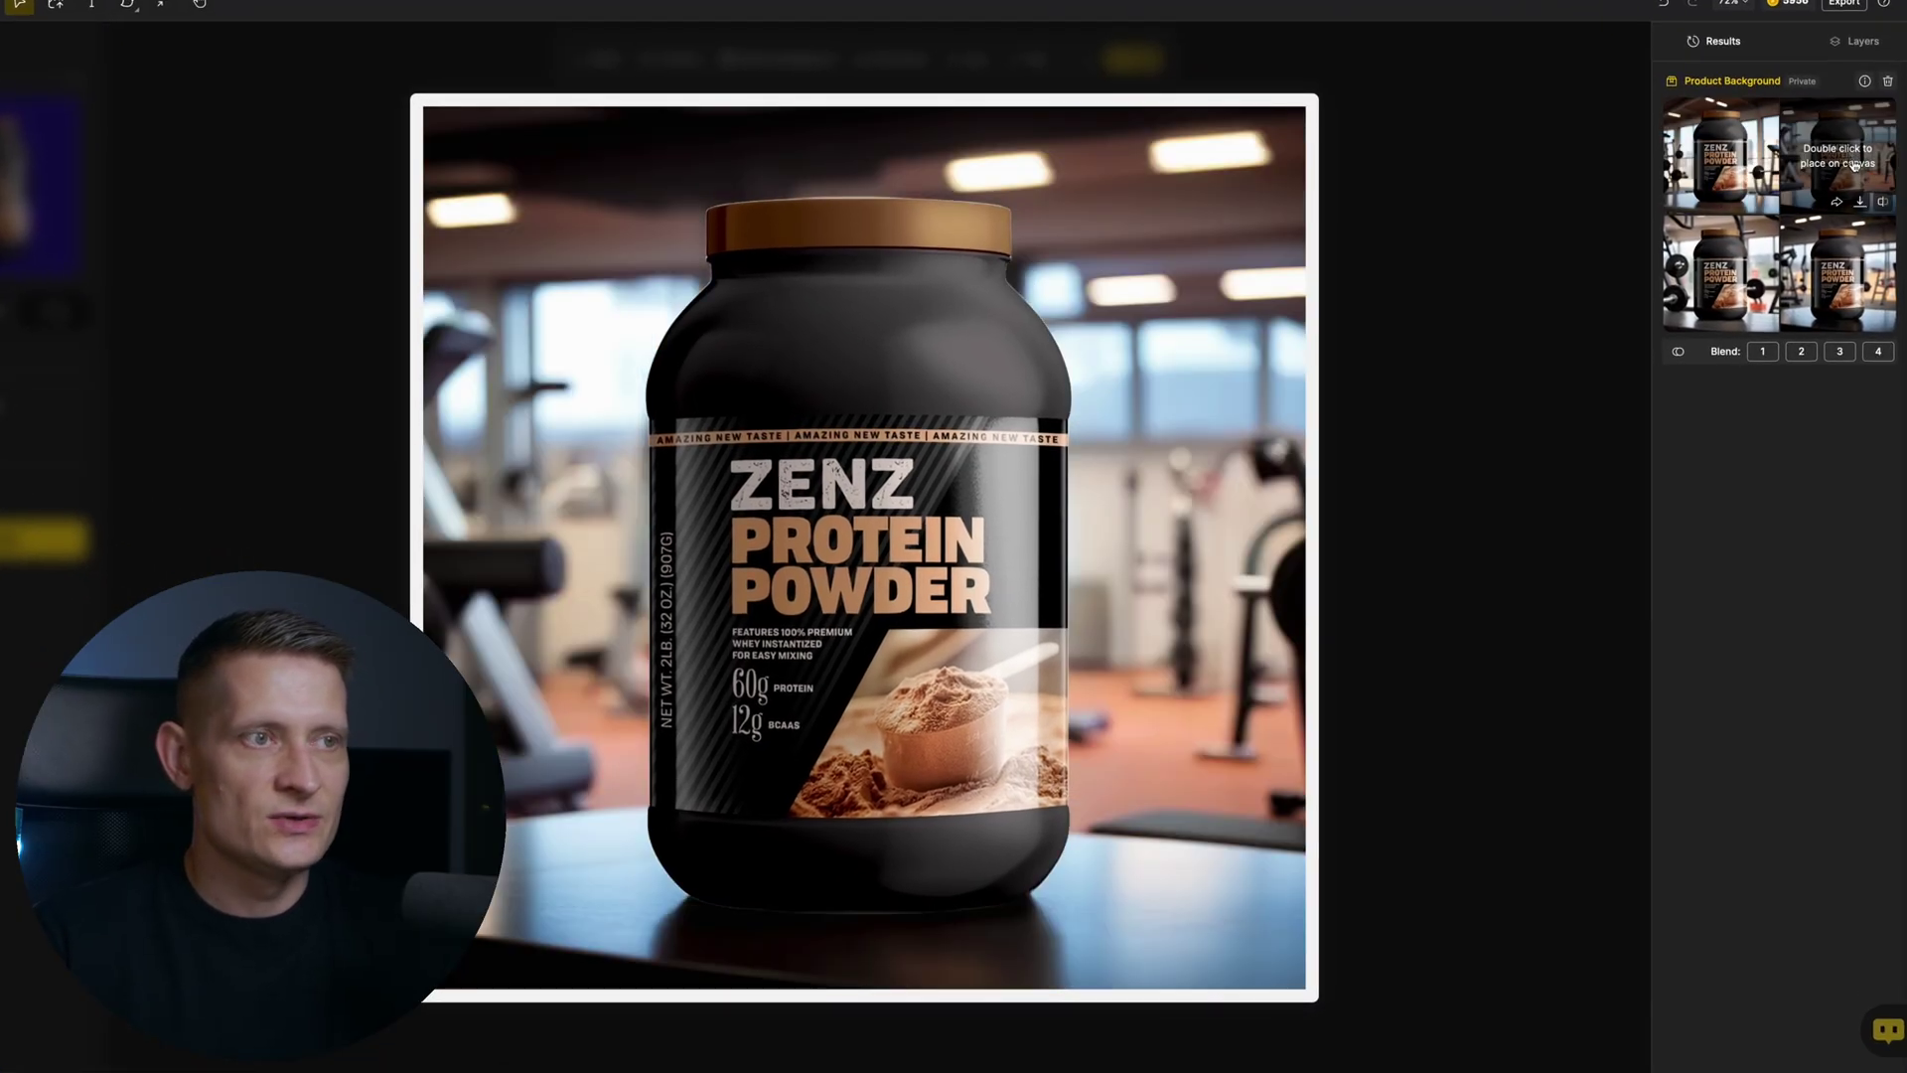
mouse_move(1846, 301)
mouse_move(1745, 296)
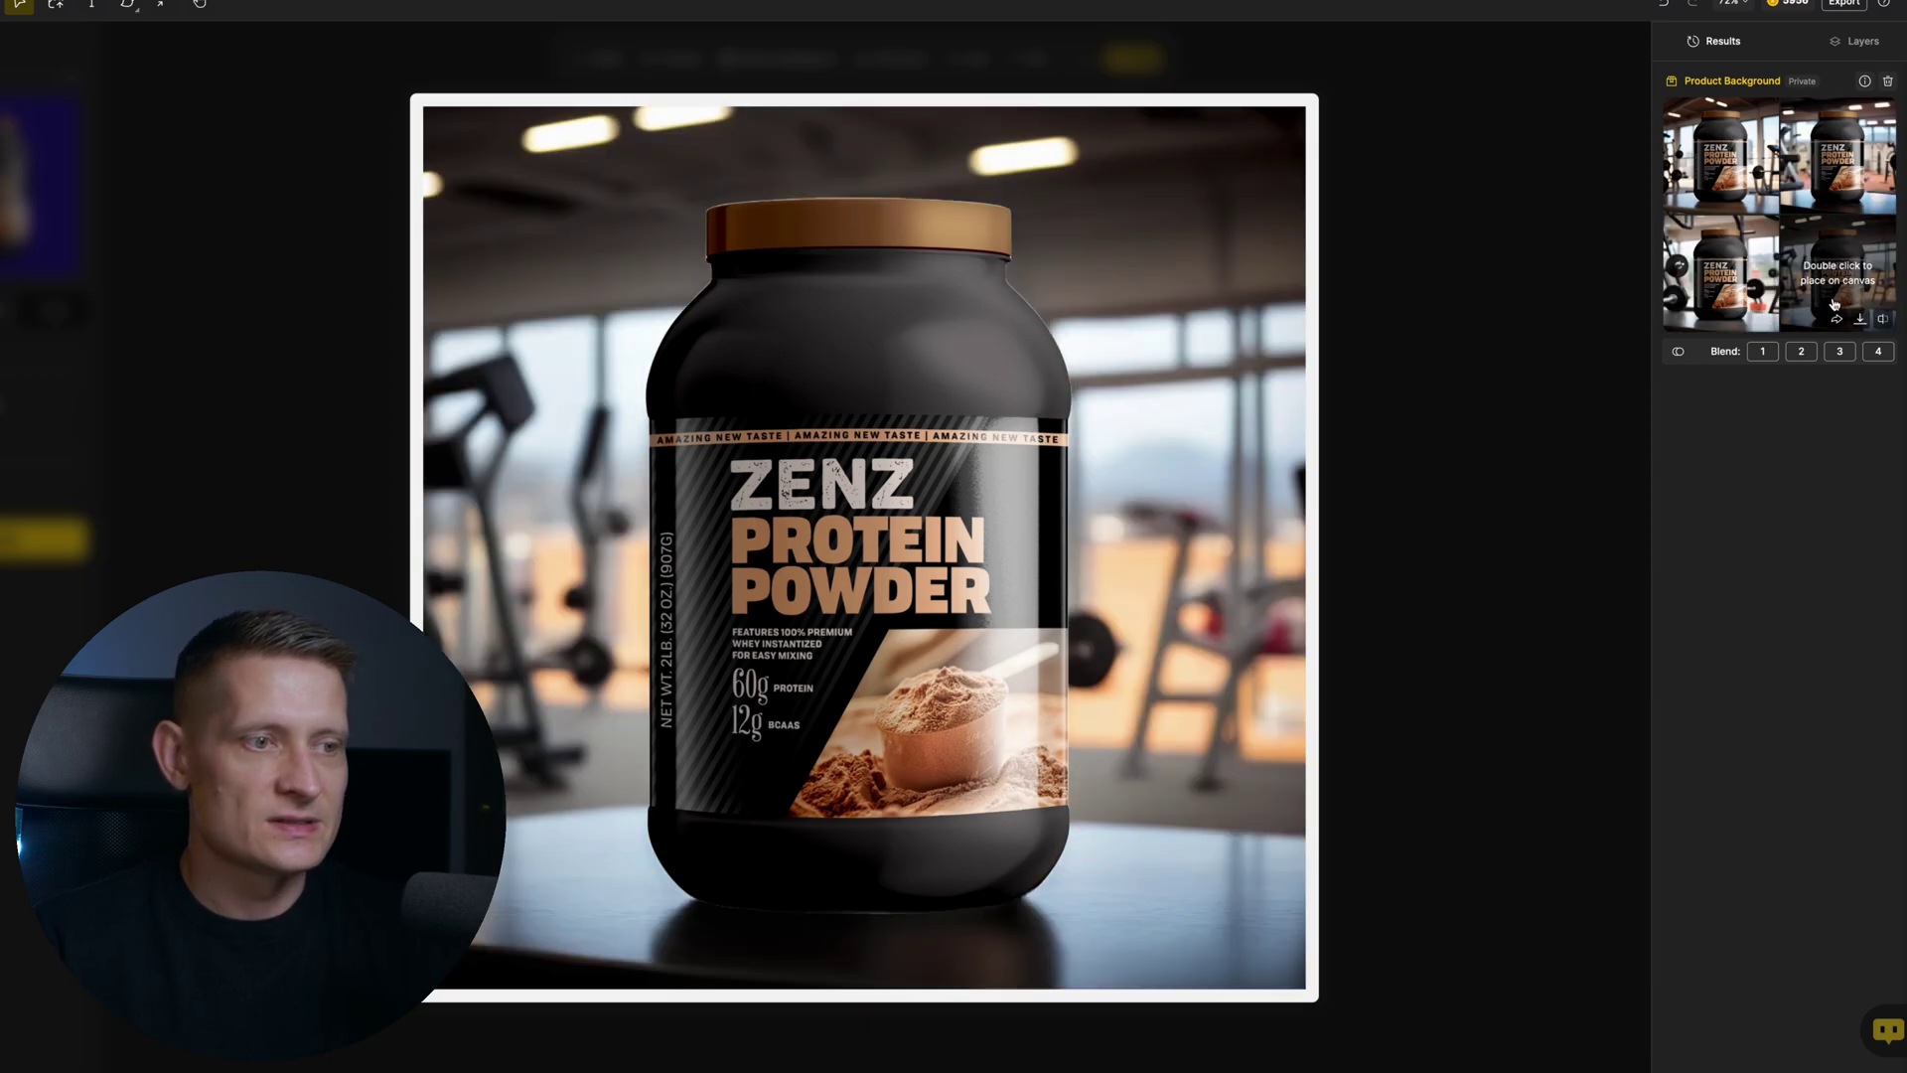
mouse_move(1770, 220)
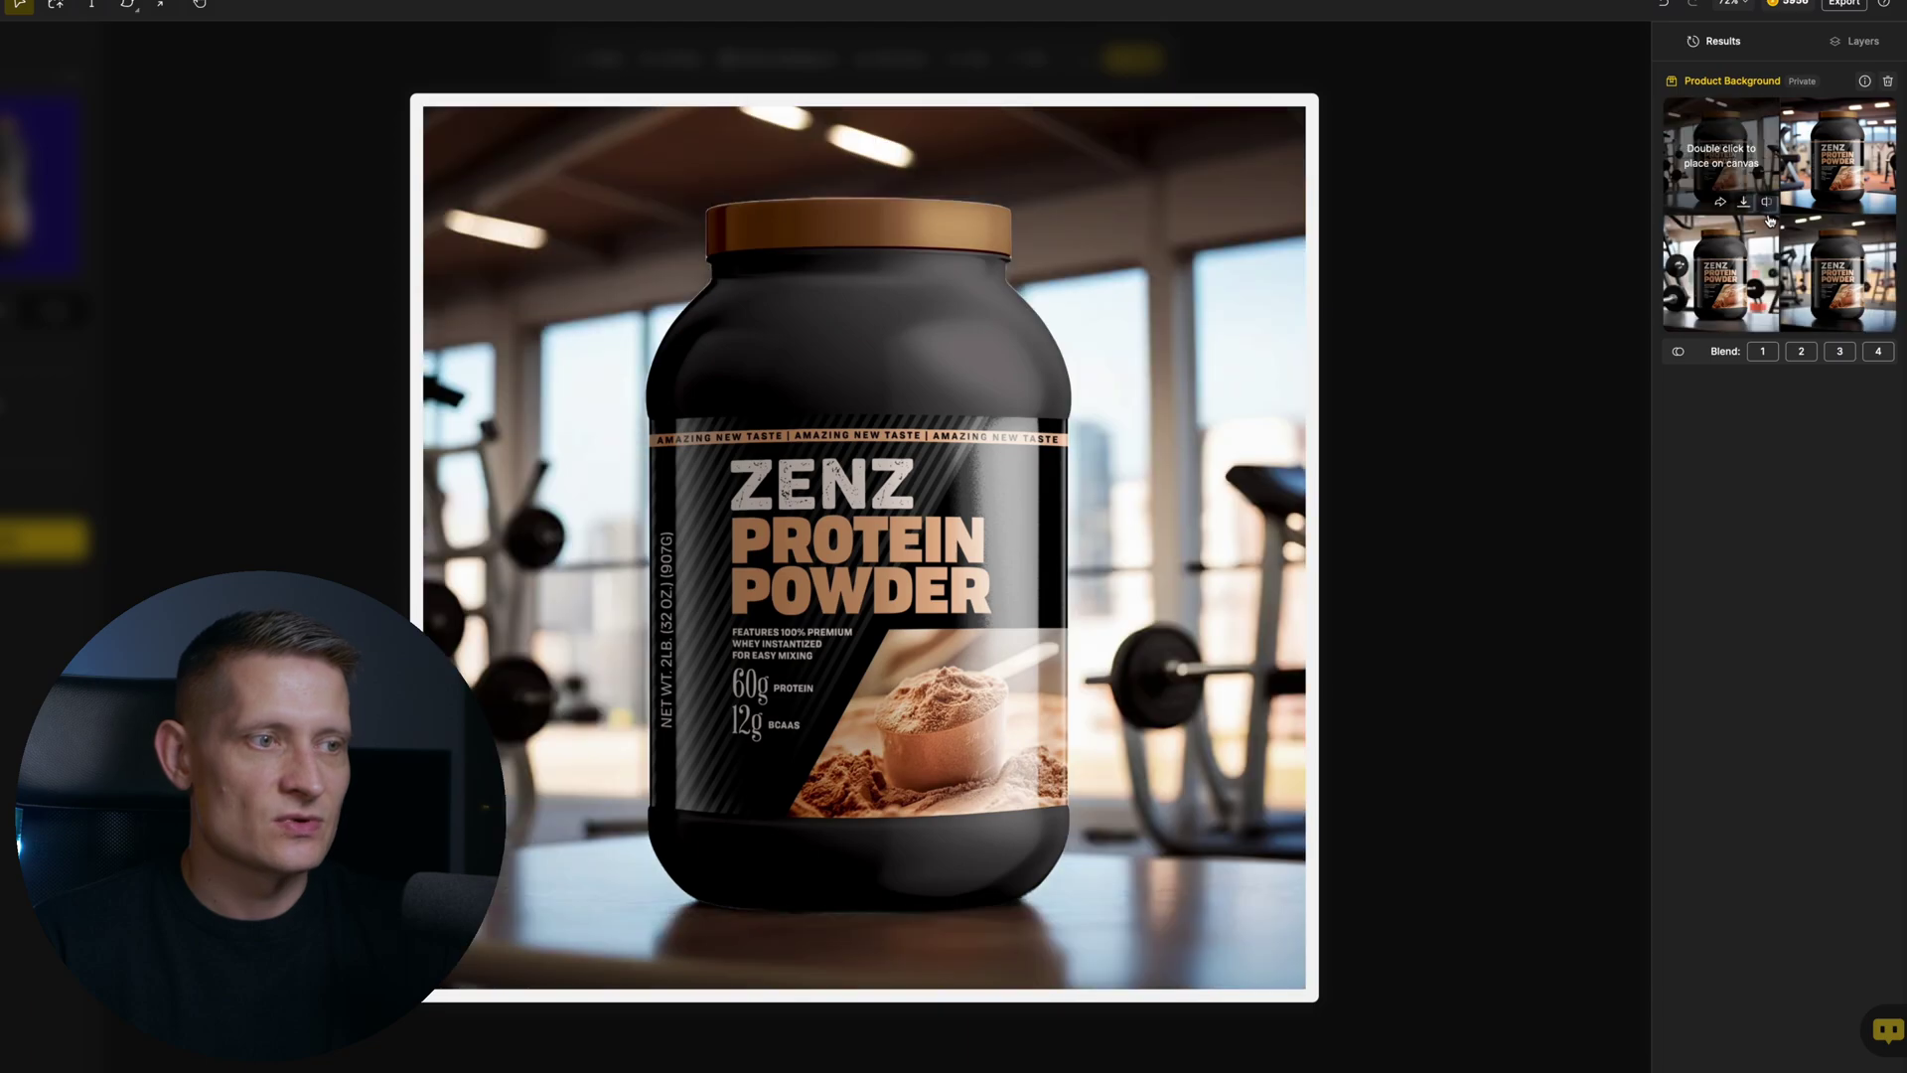
mouse_move(1841, 204)
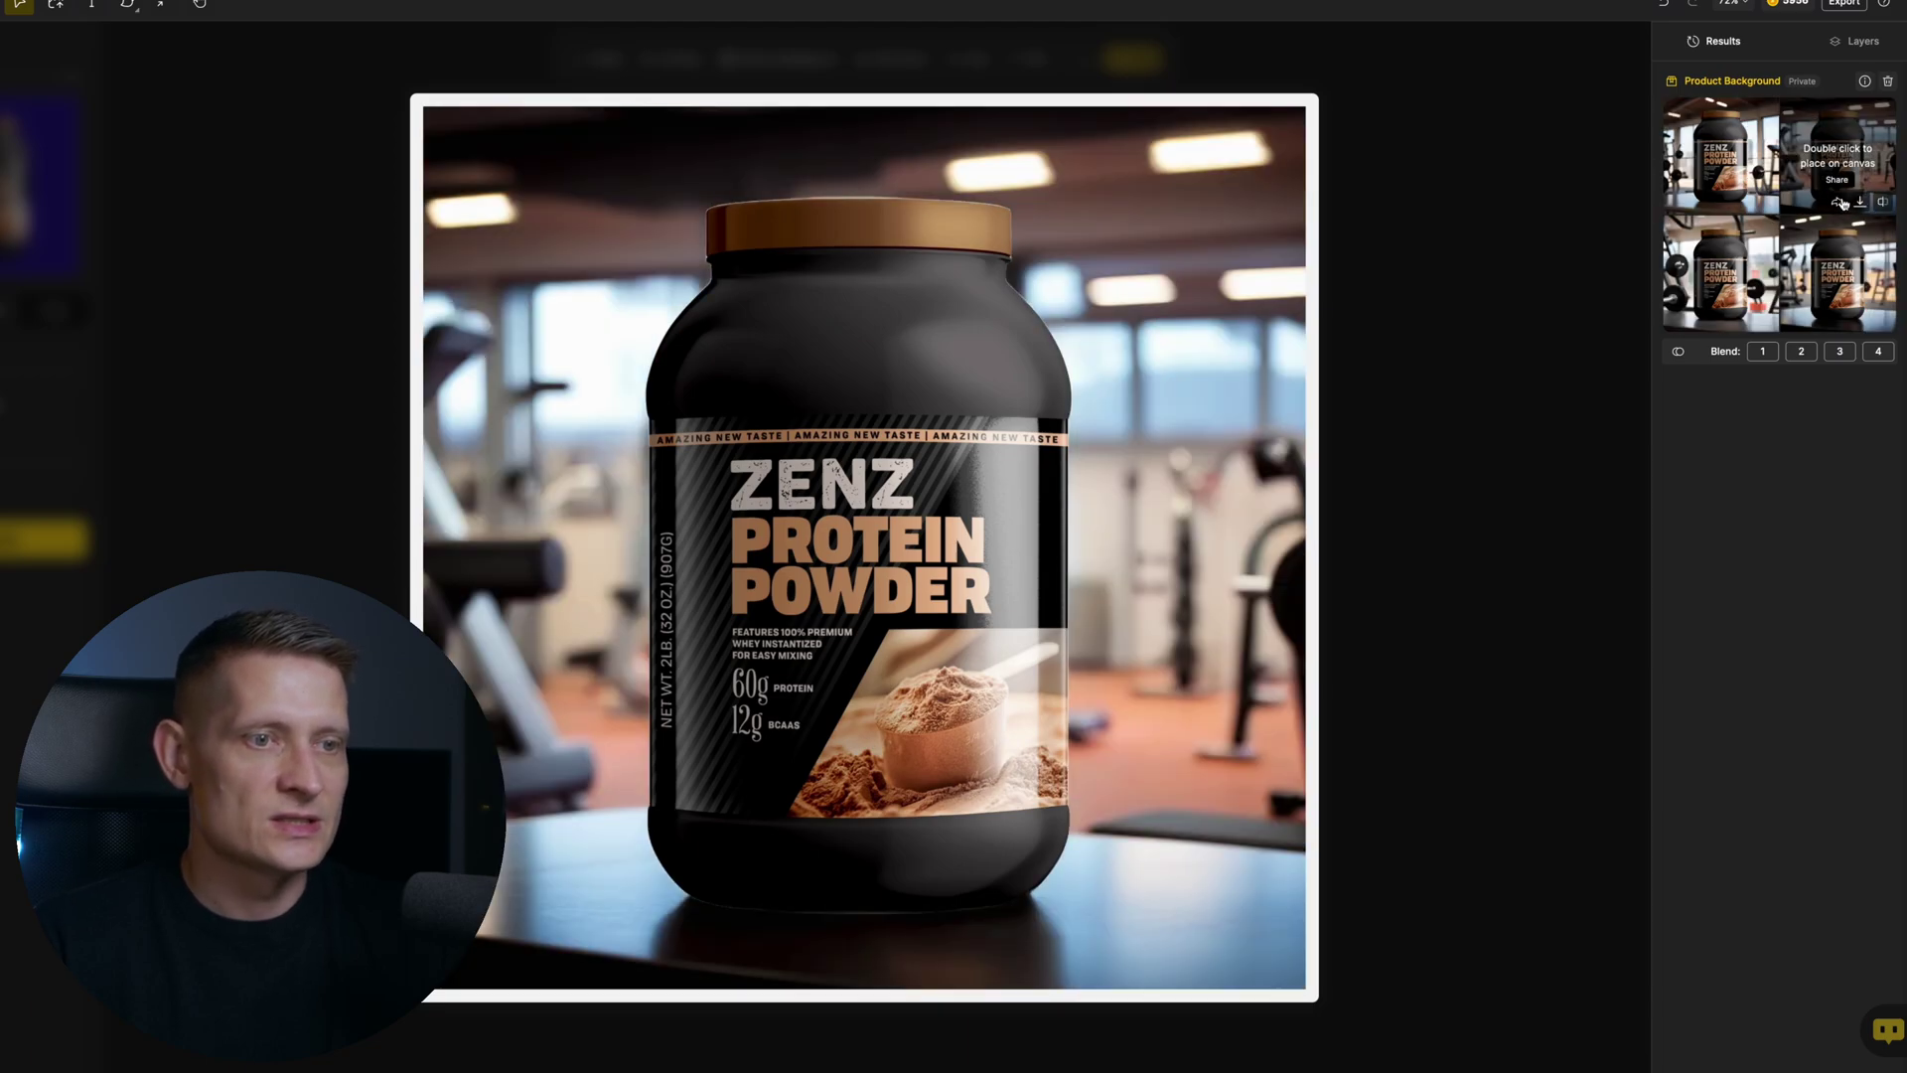
mouse_move(1768, 181)
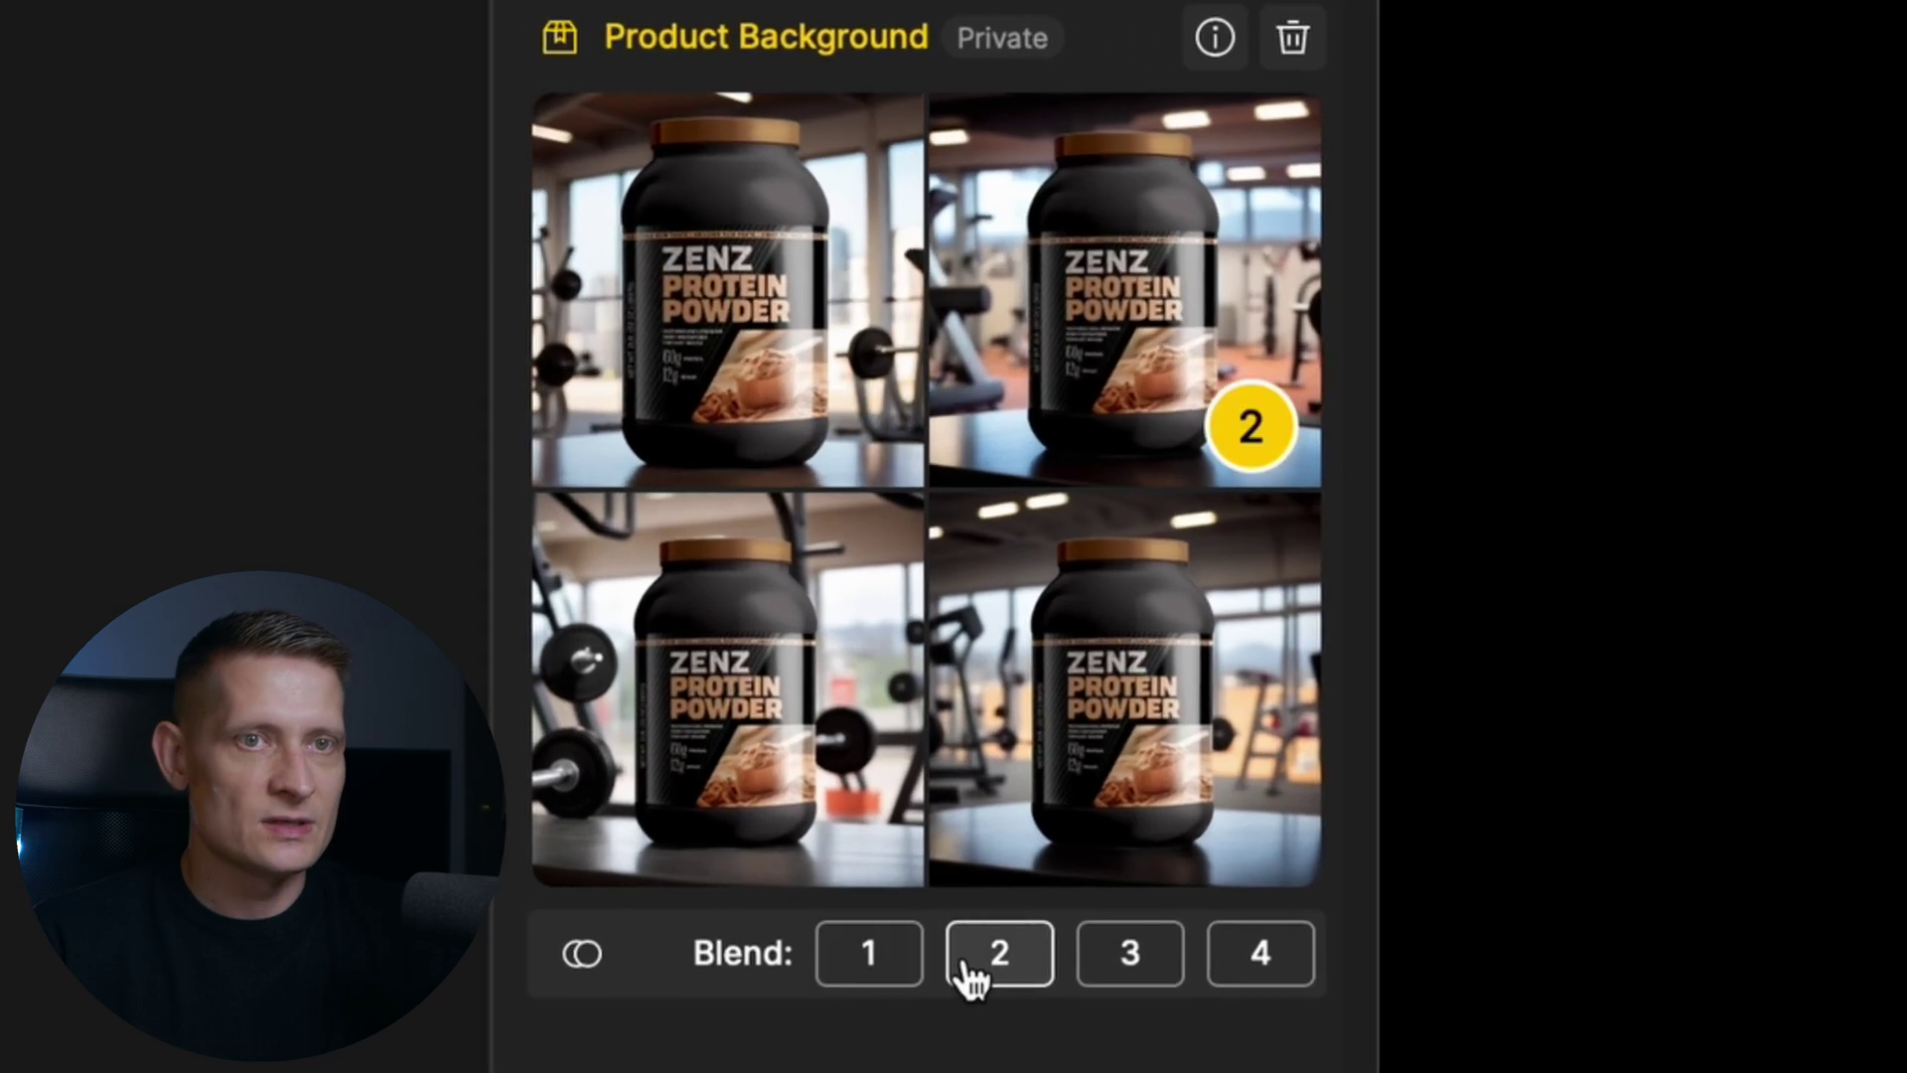
- Blend the first gym result at full strength and place it on the canvas
click(869, 958)
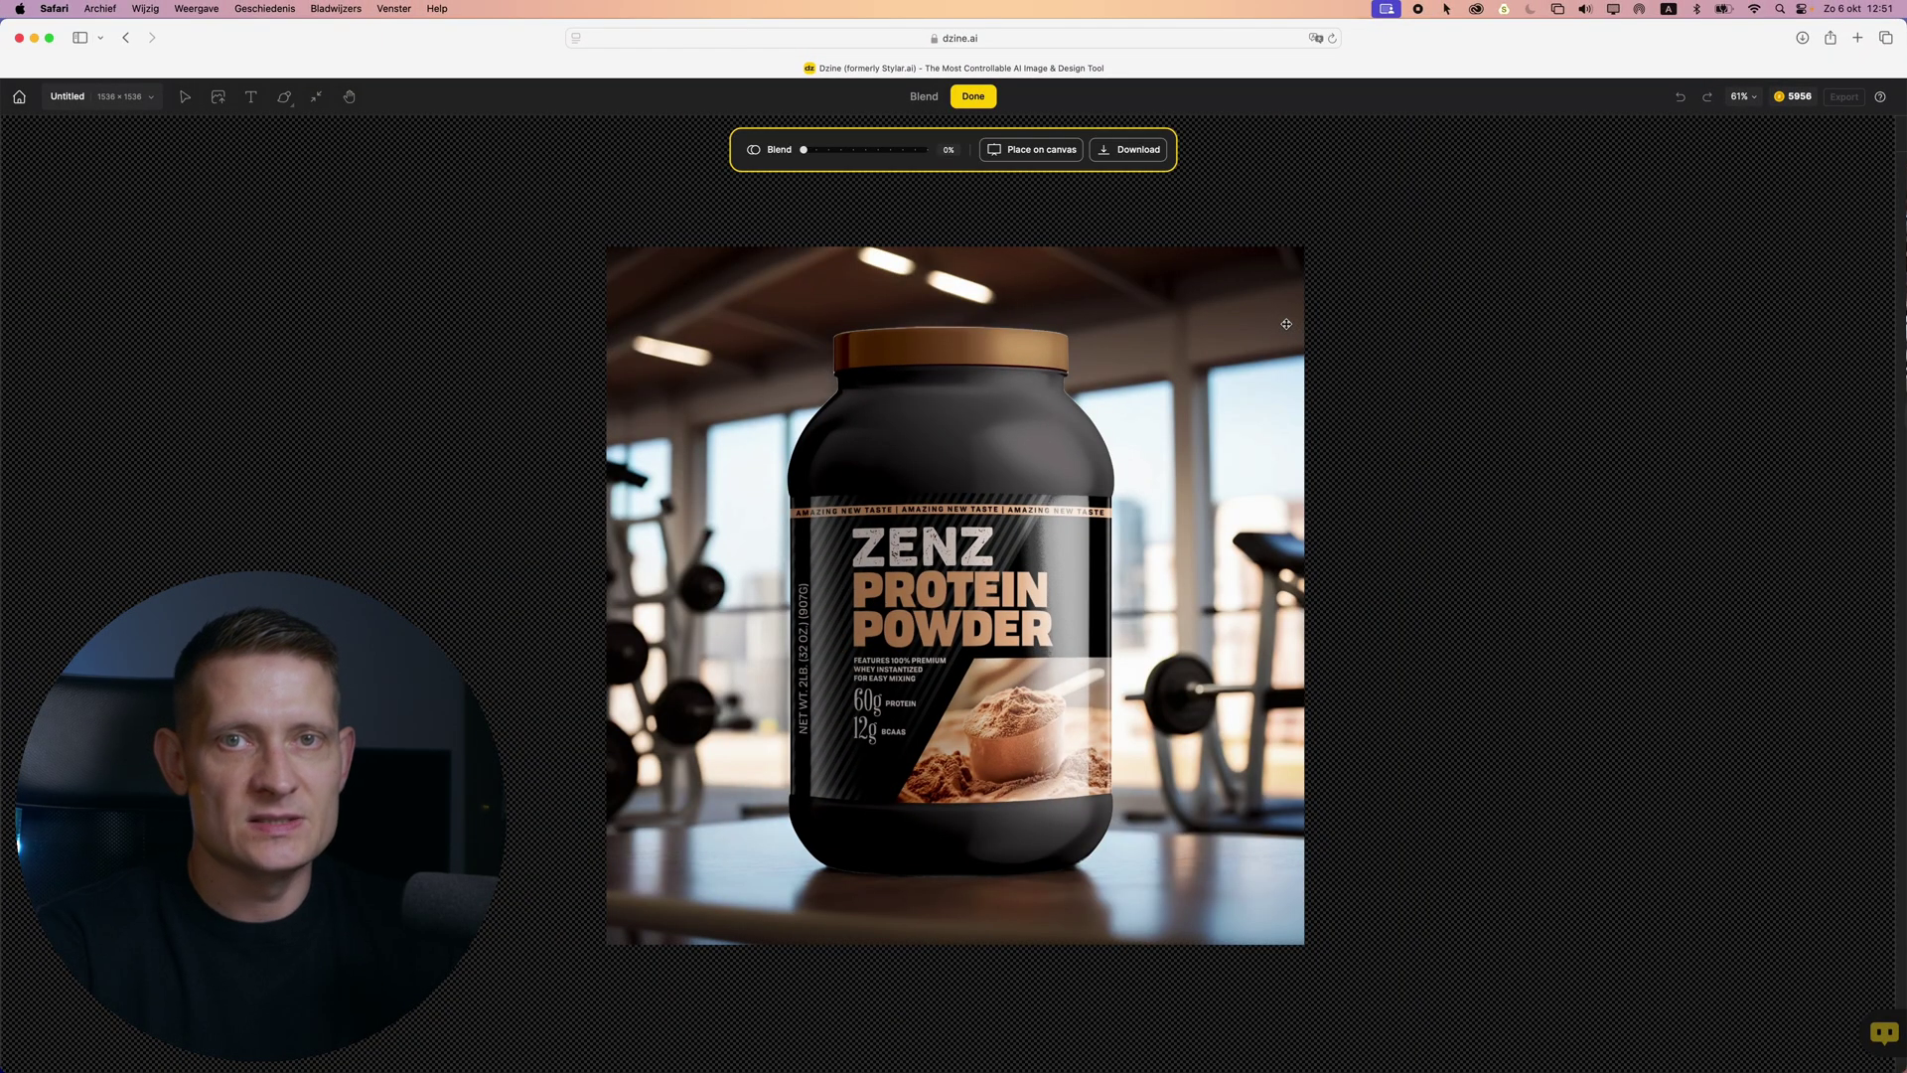
drag(812, 150, 826, 152)
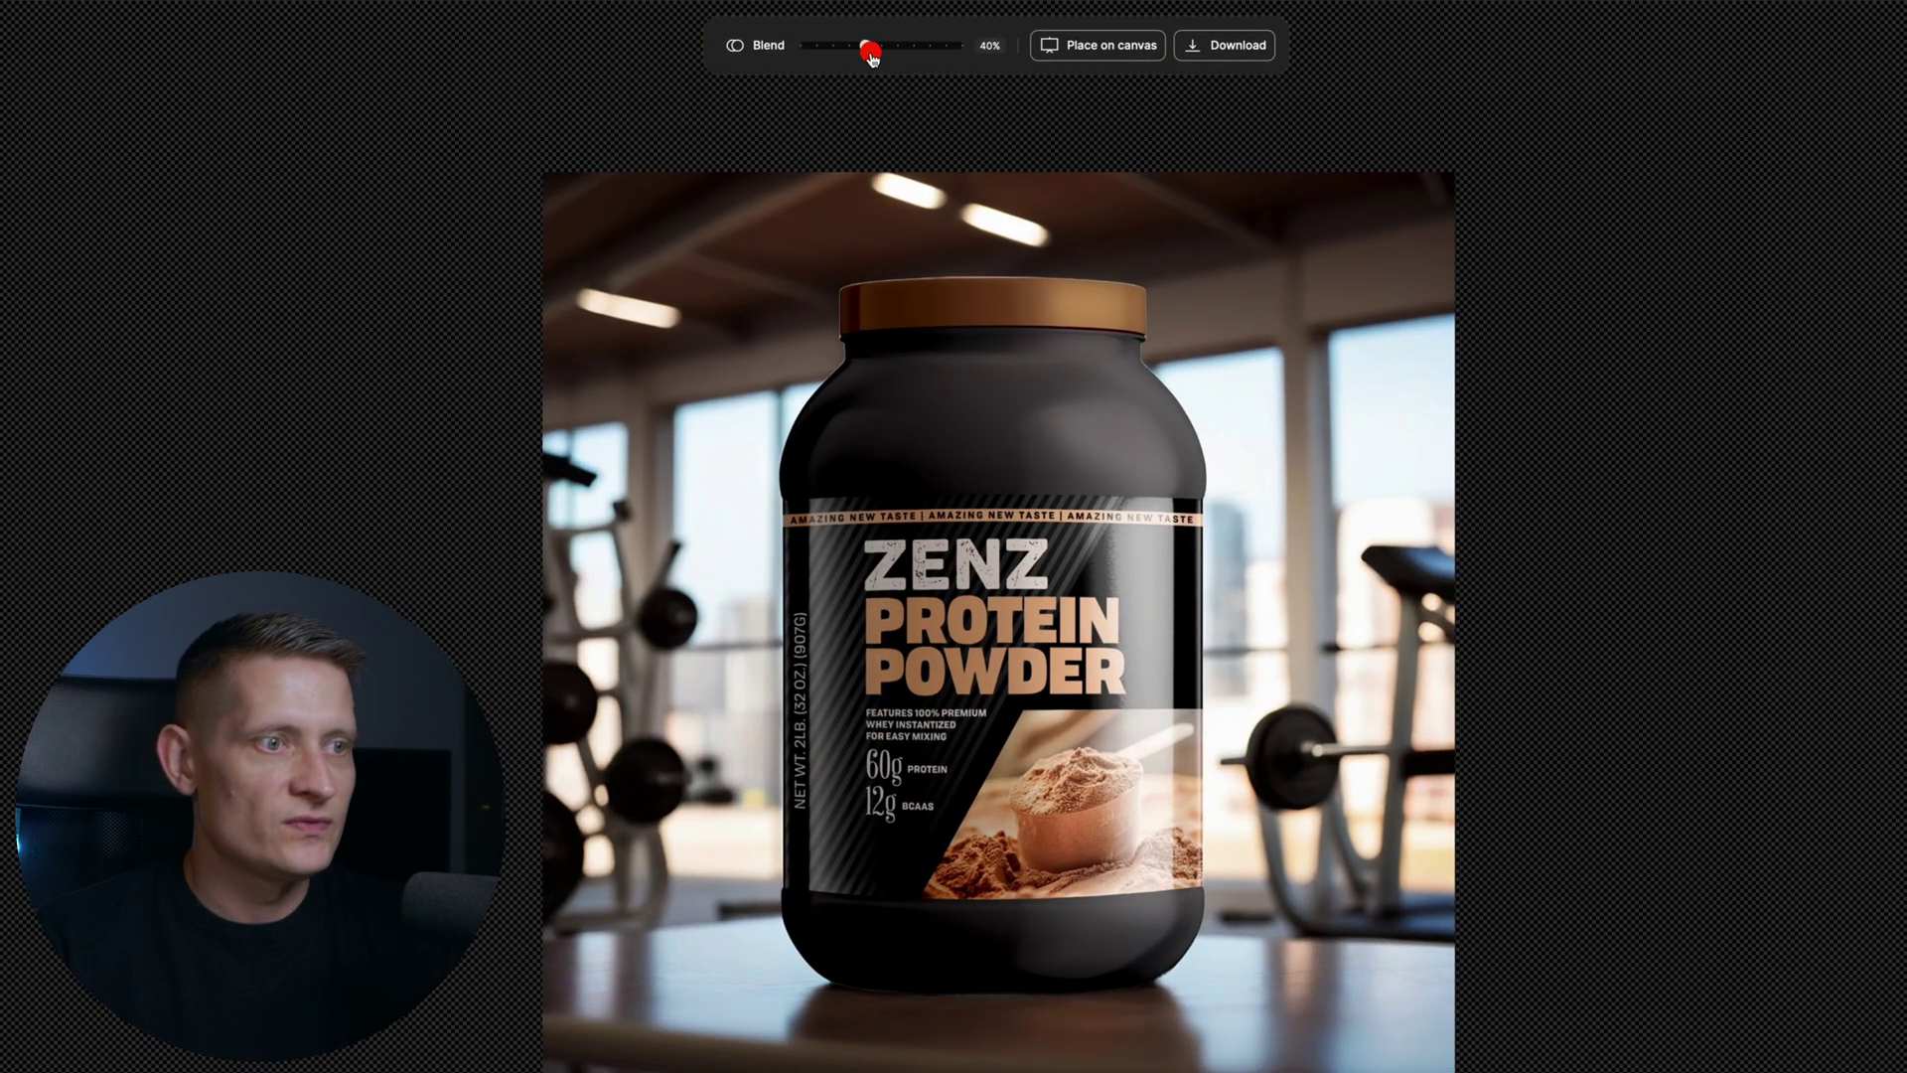
drag(870, 57, 1025, 52)
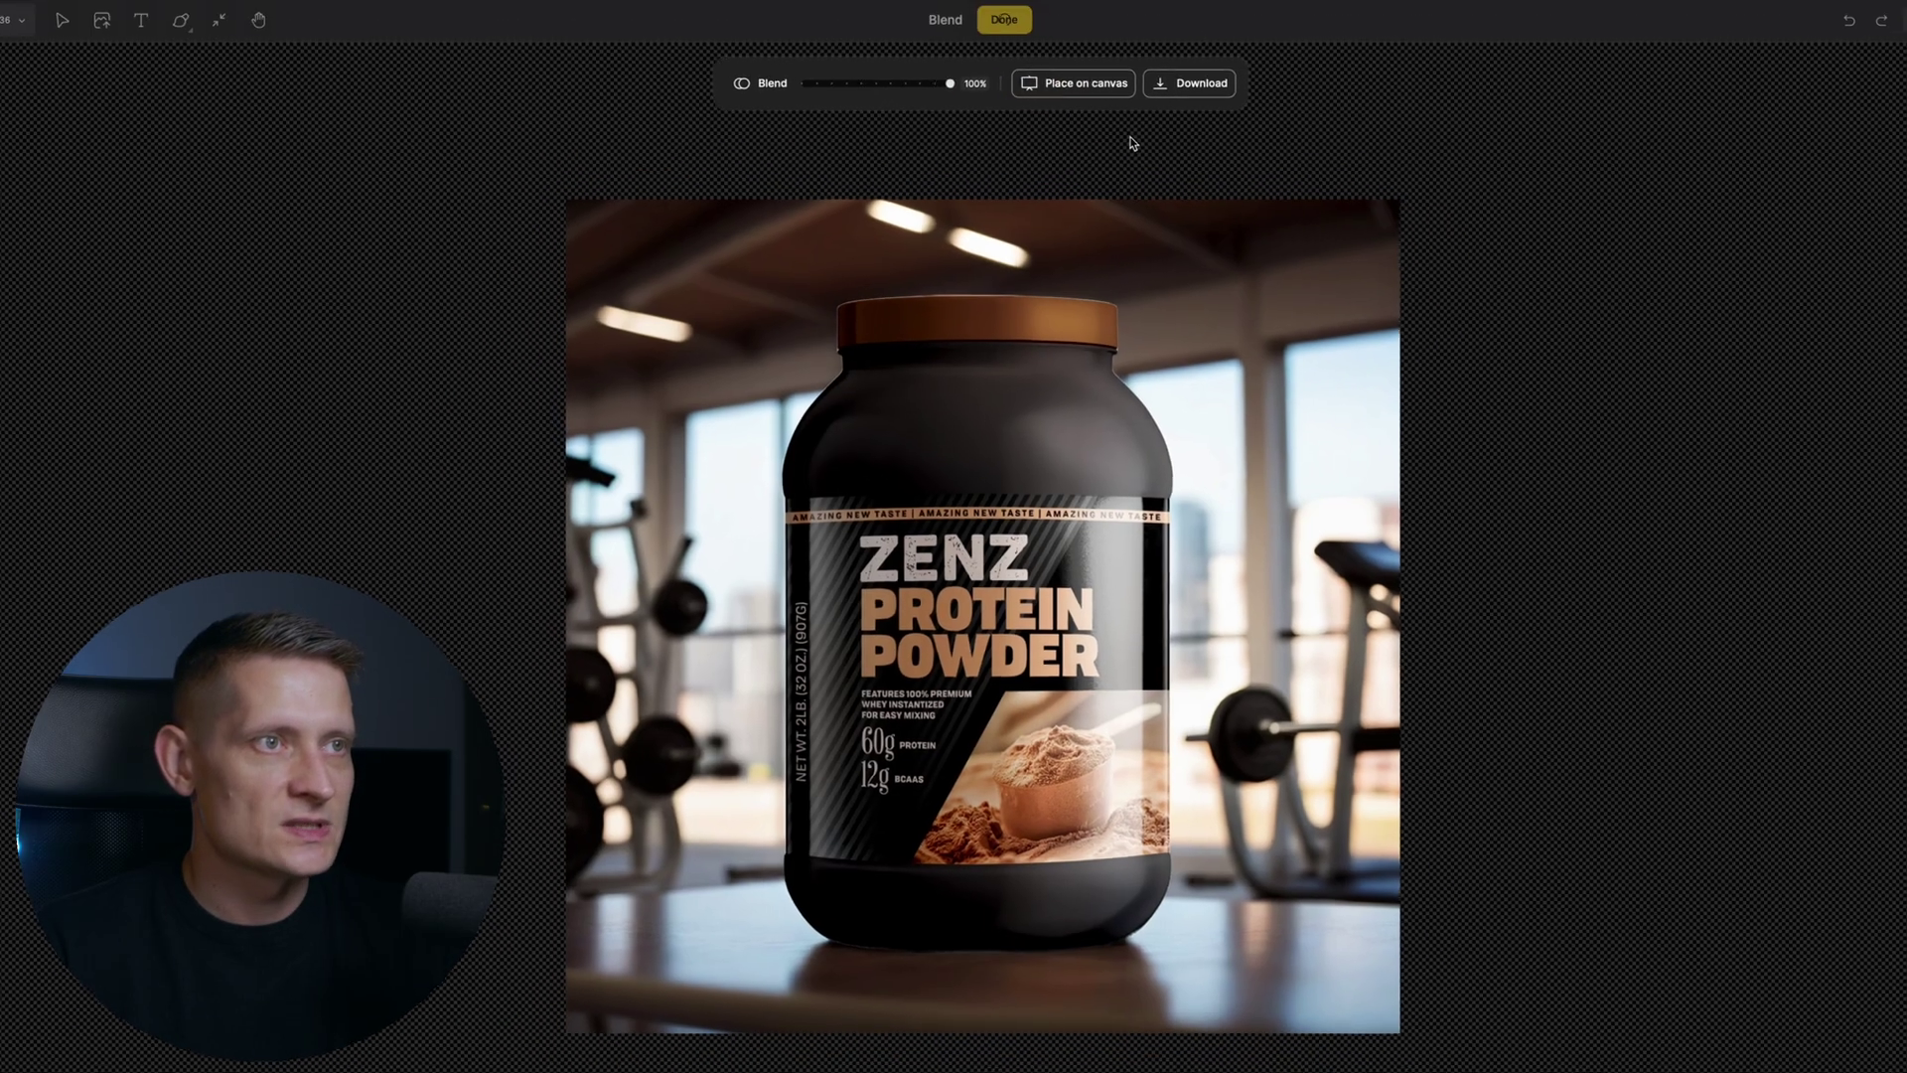
click(1112, 58)
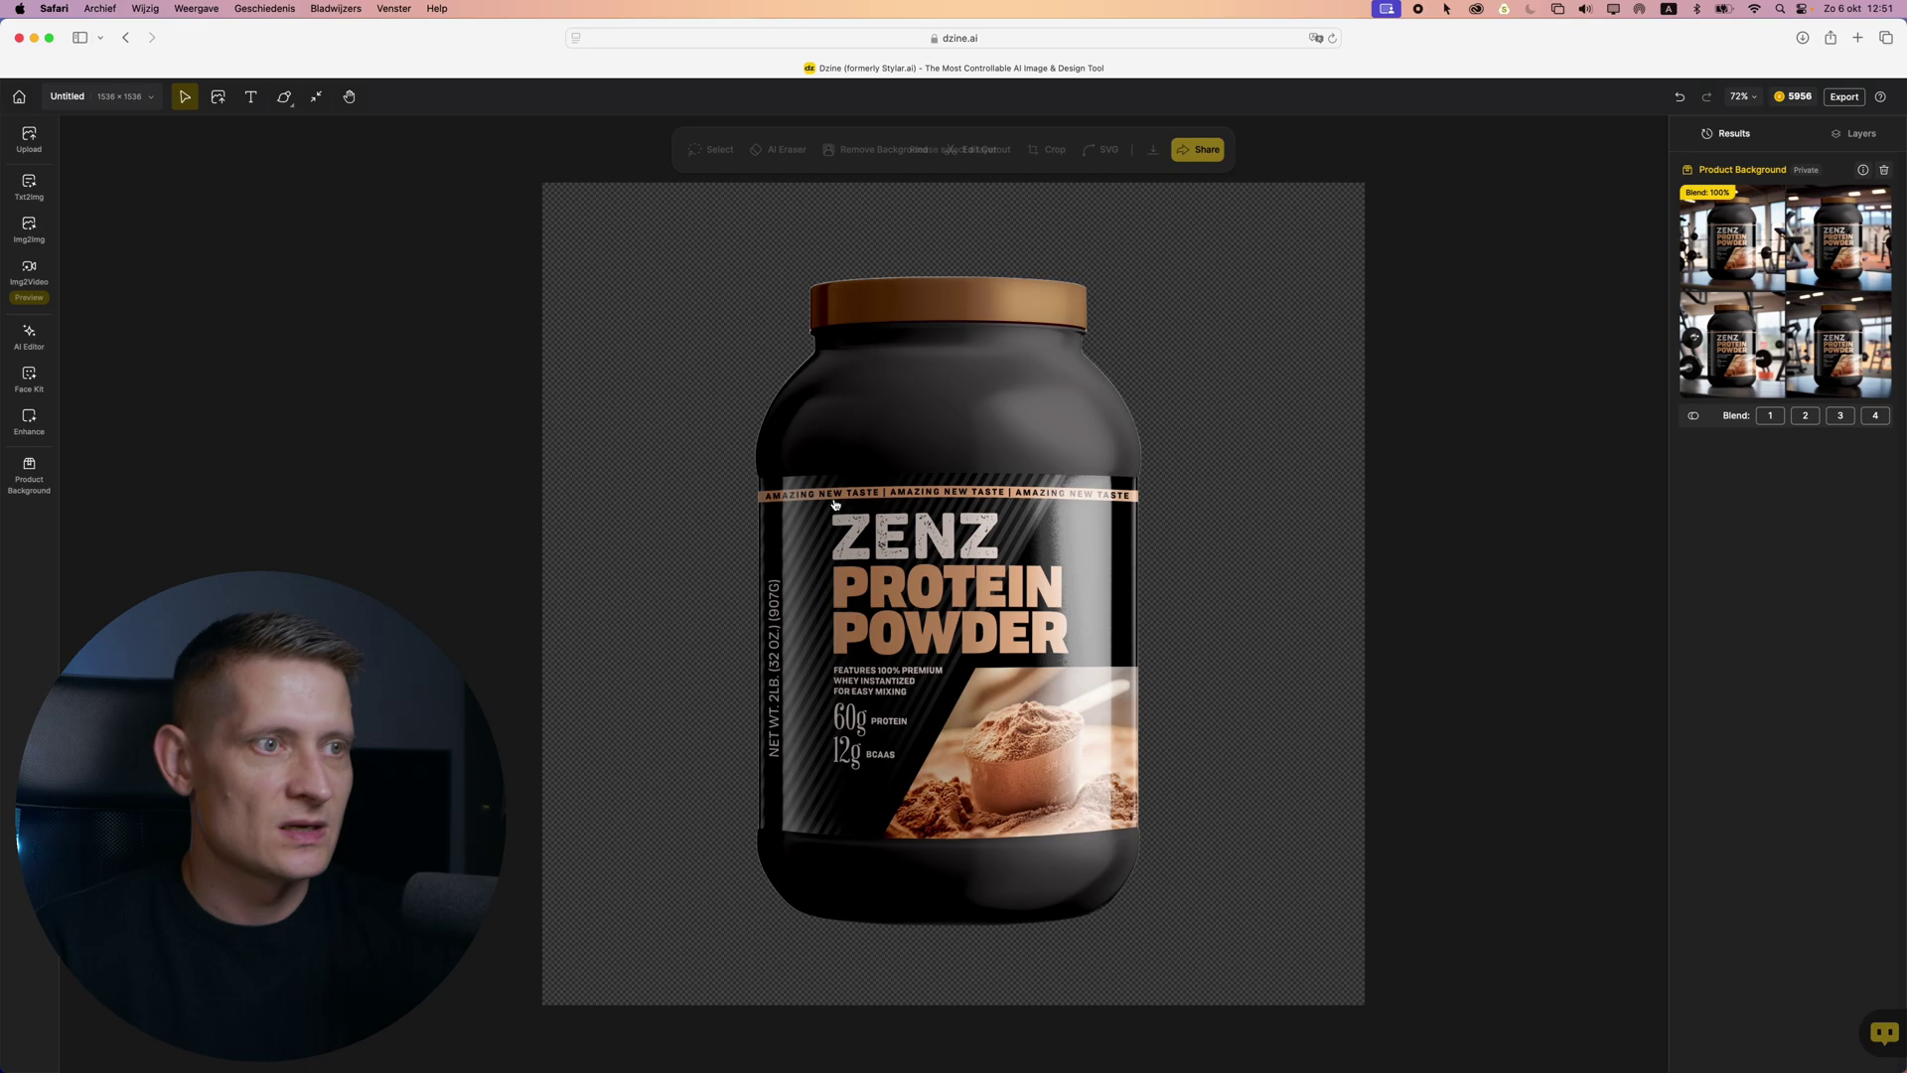
- Toggle Layer 2's gym image off and on twice to compare it with Layer 1
click(1859, 135)
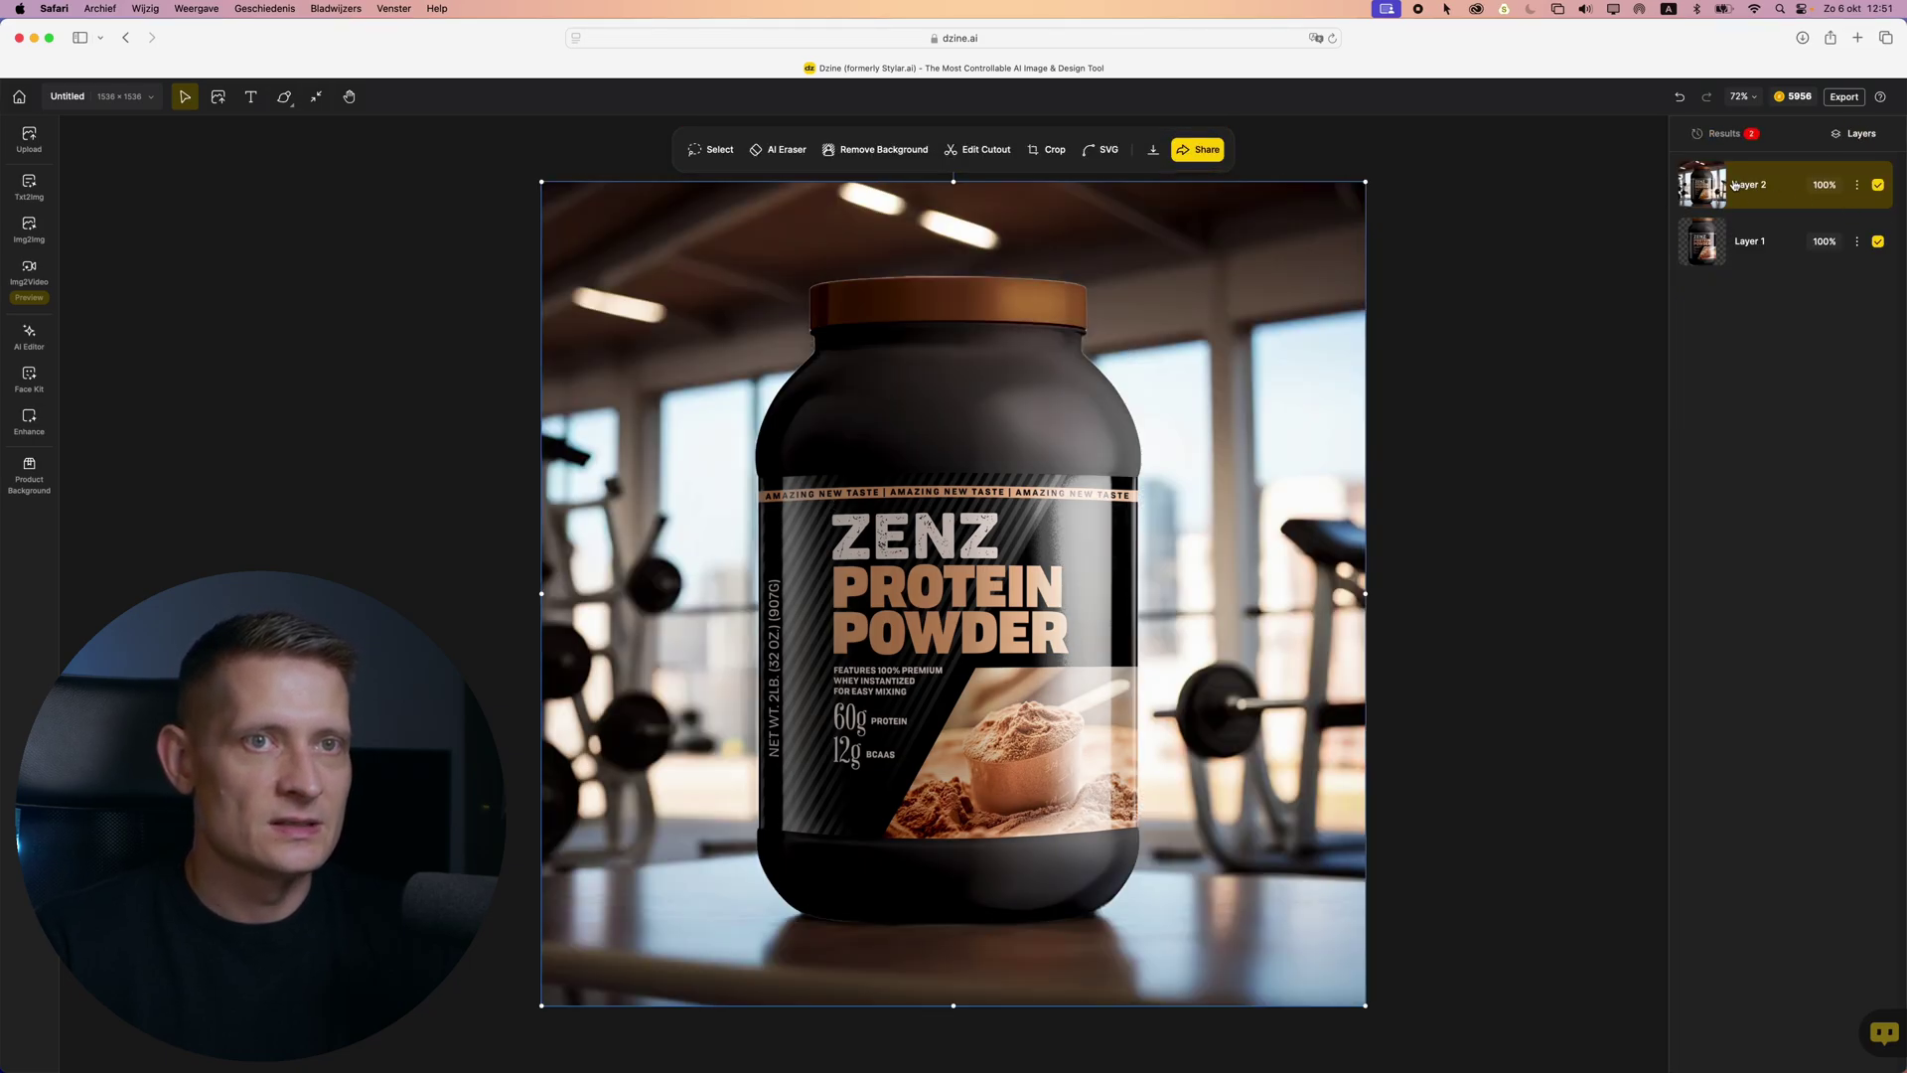
click(1878, 187)
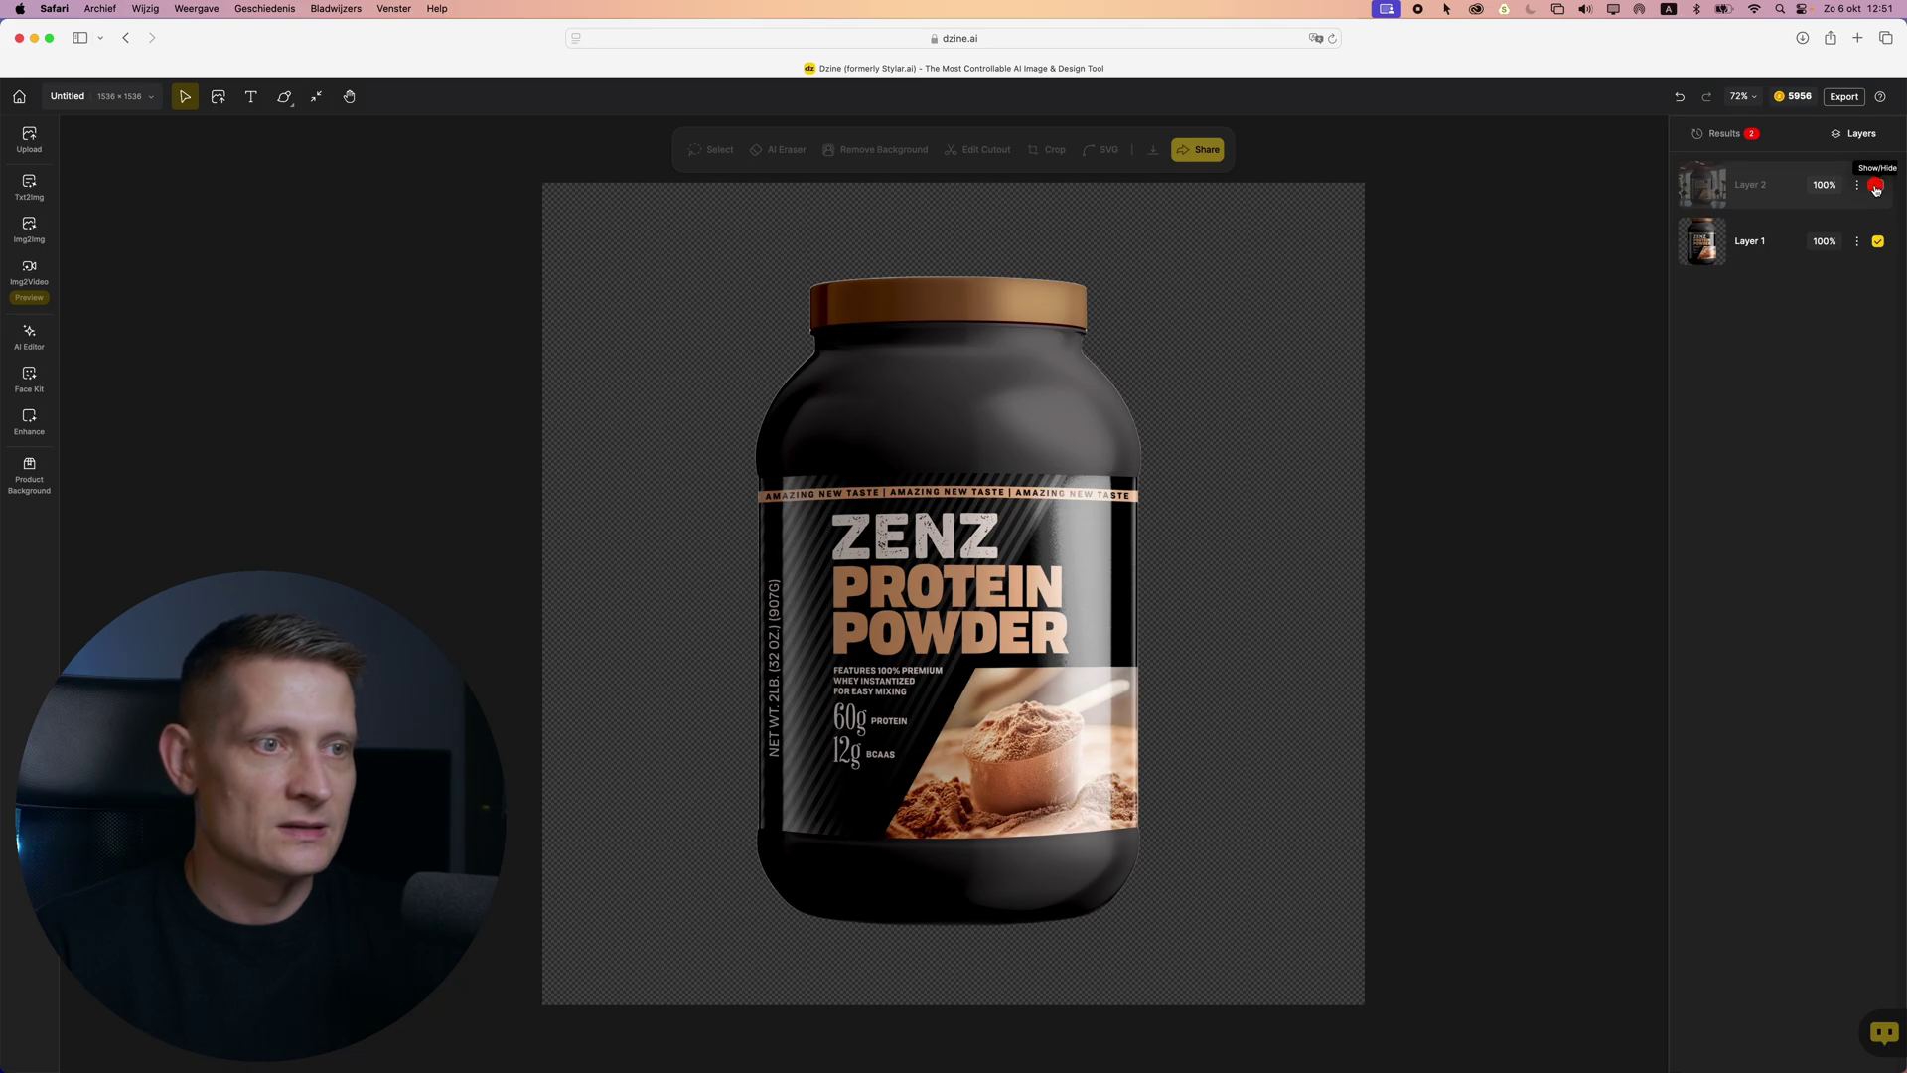
click(1876, 187)
click(1876, 187)
click(1876, 187)
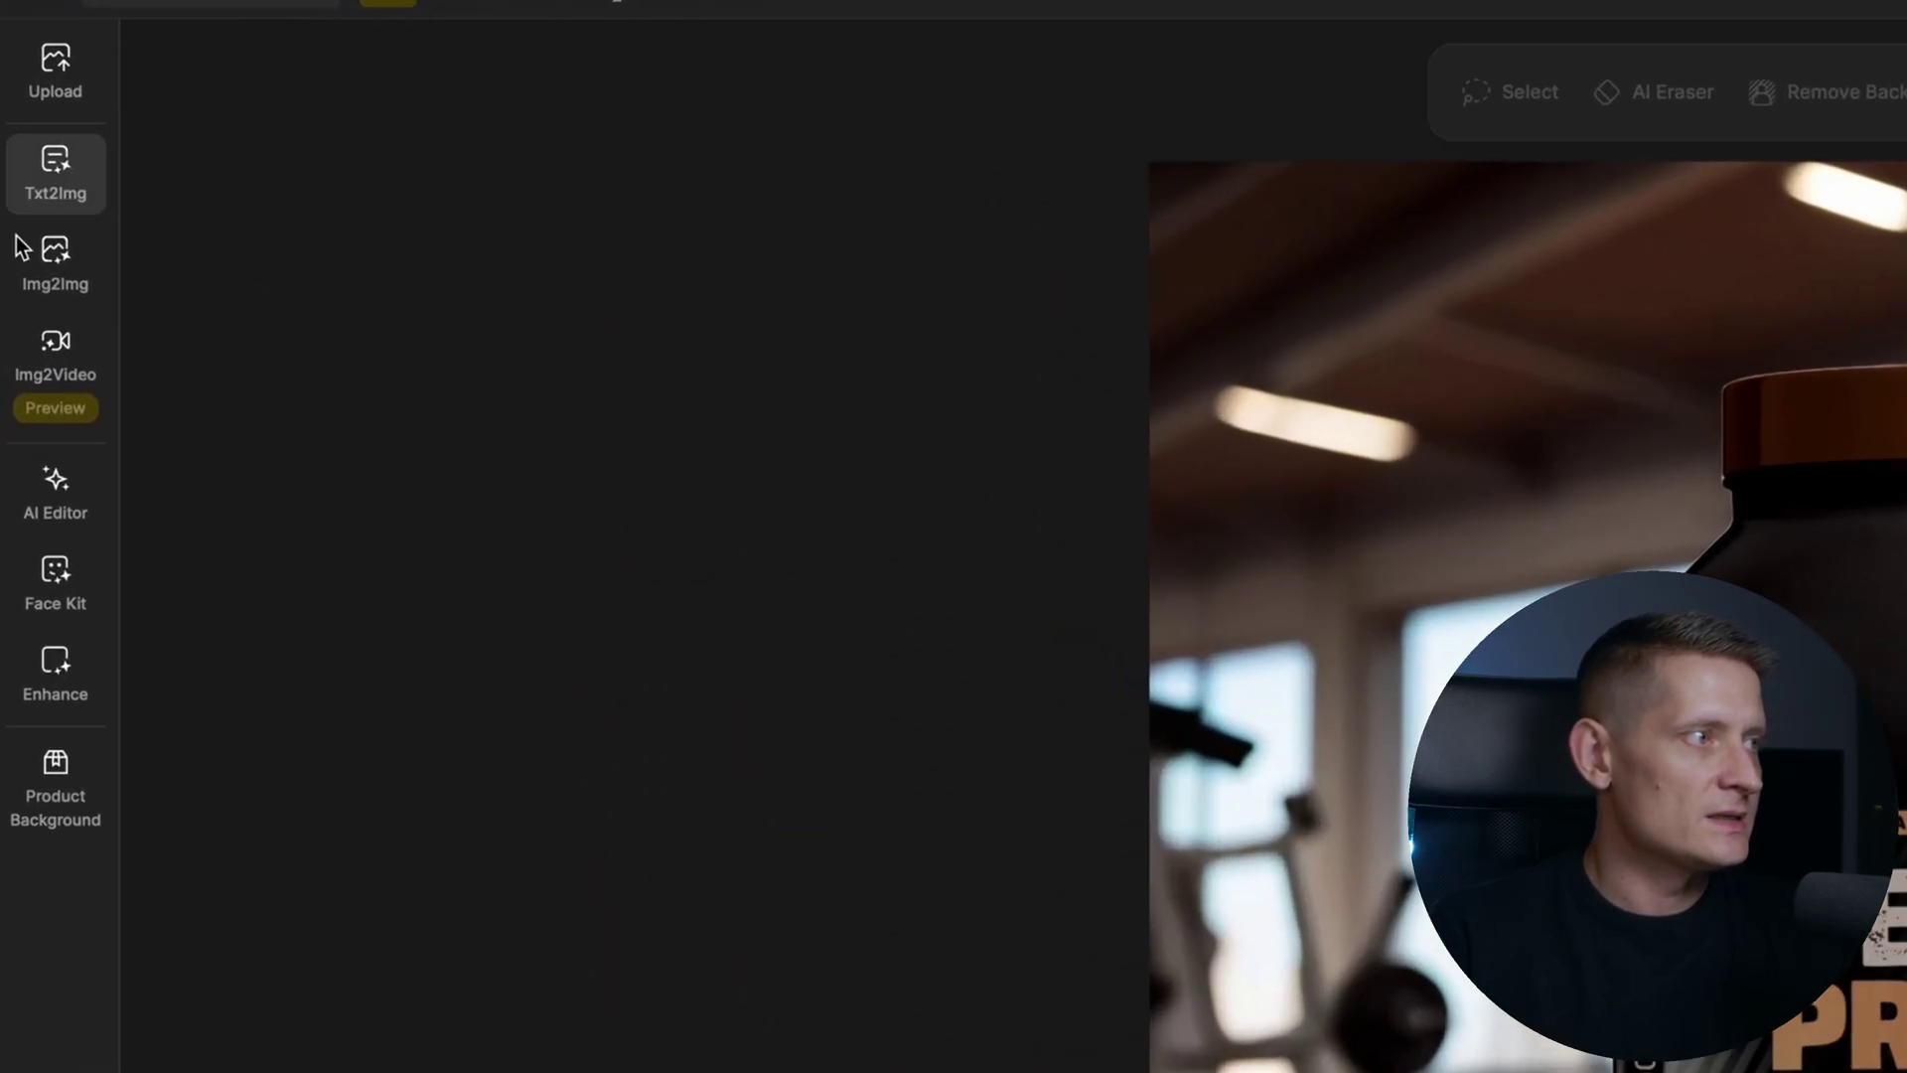
- Generate a 5s Img2Video clip prompted 'Zoom out of the bottle.' with no end frame
click(30, 291)
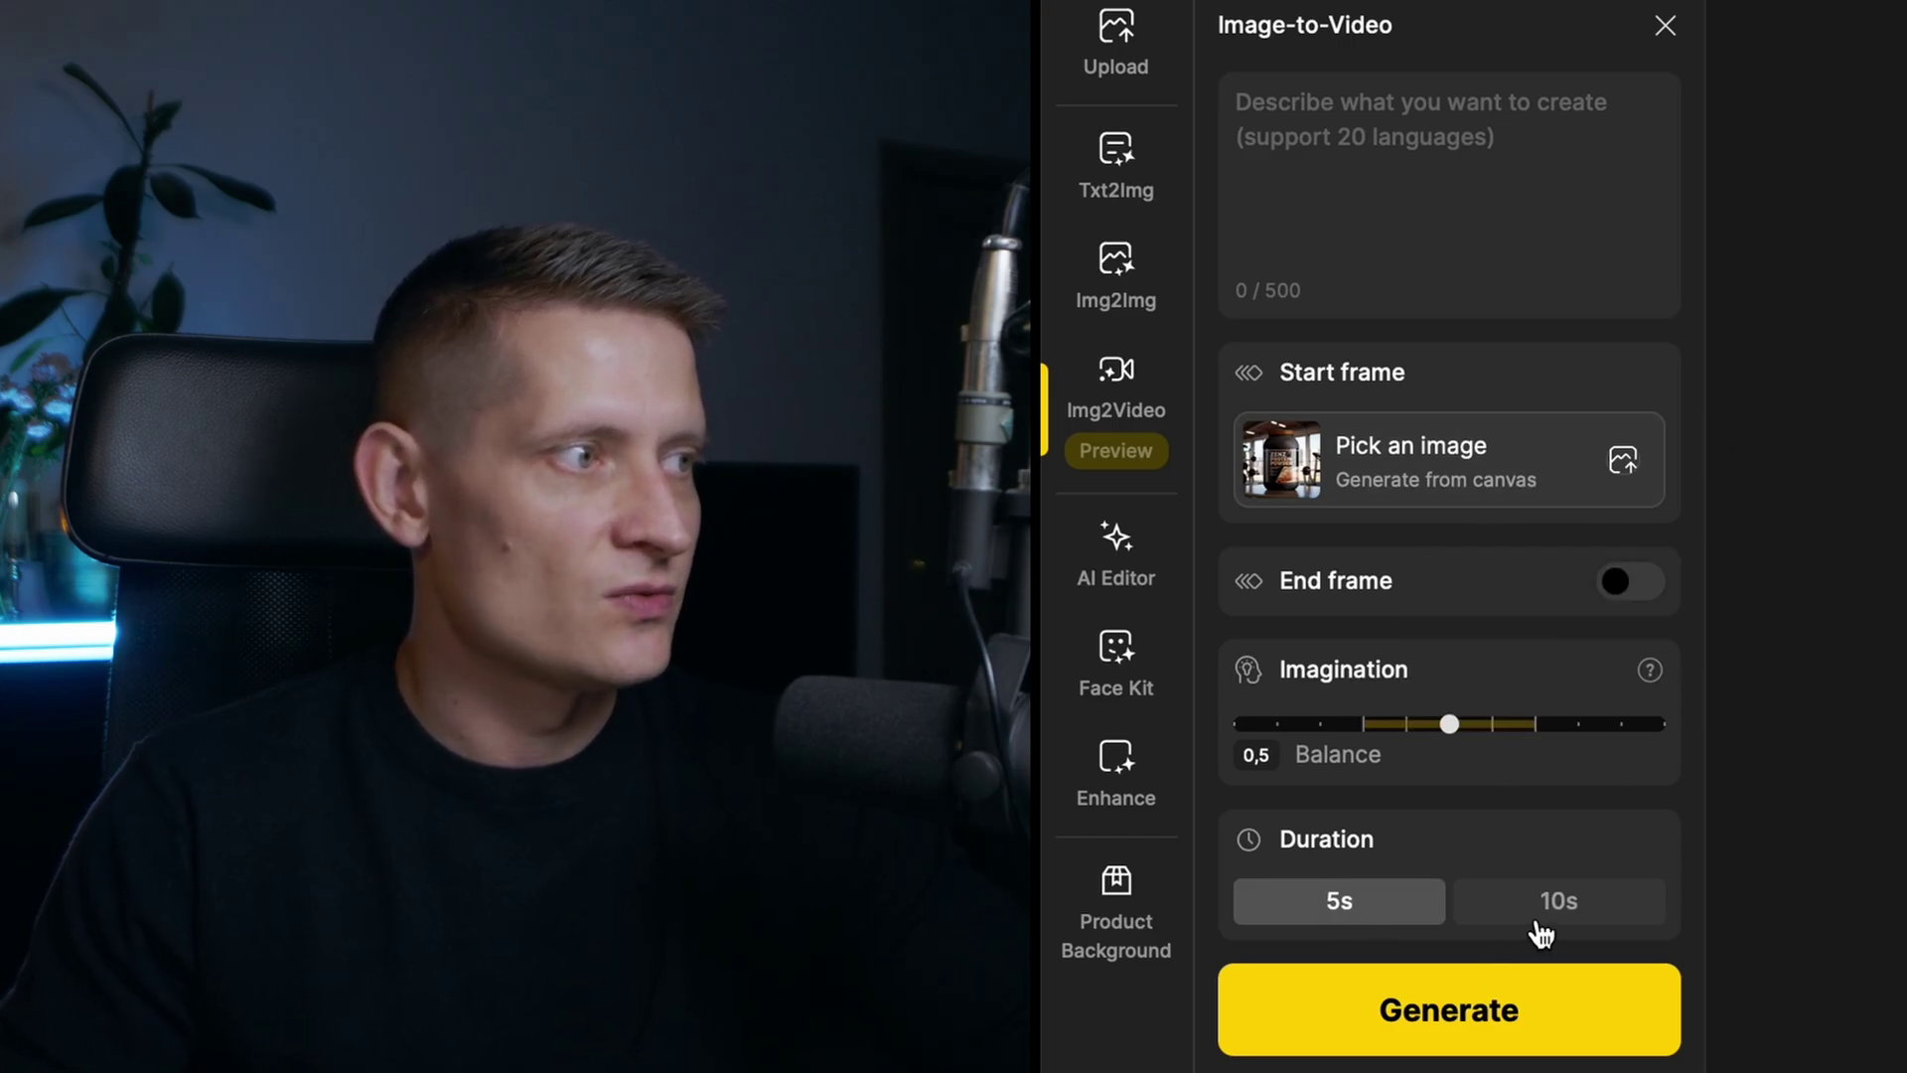
click(1412, 125)
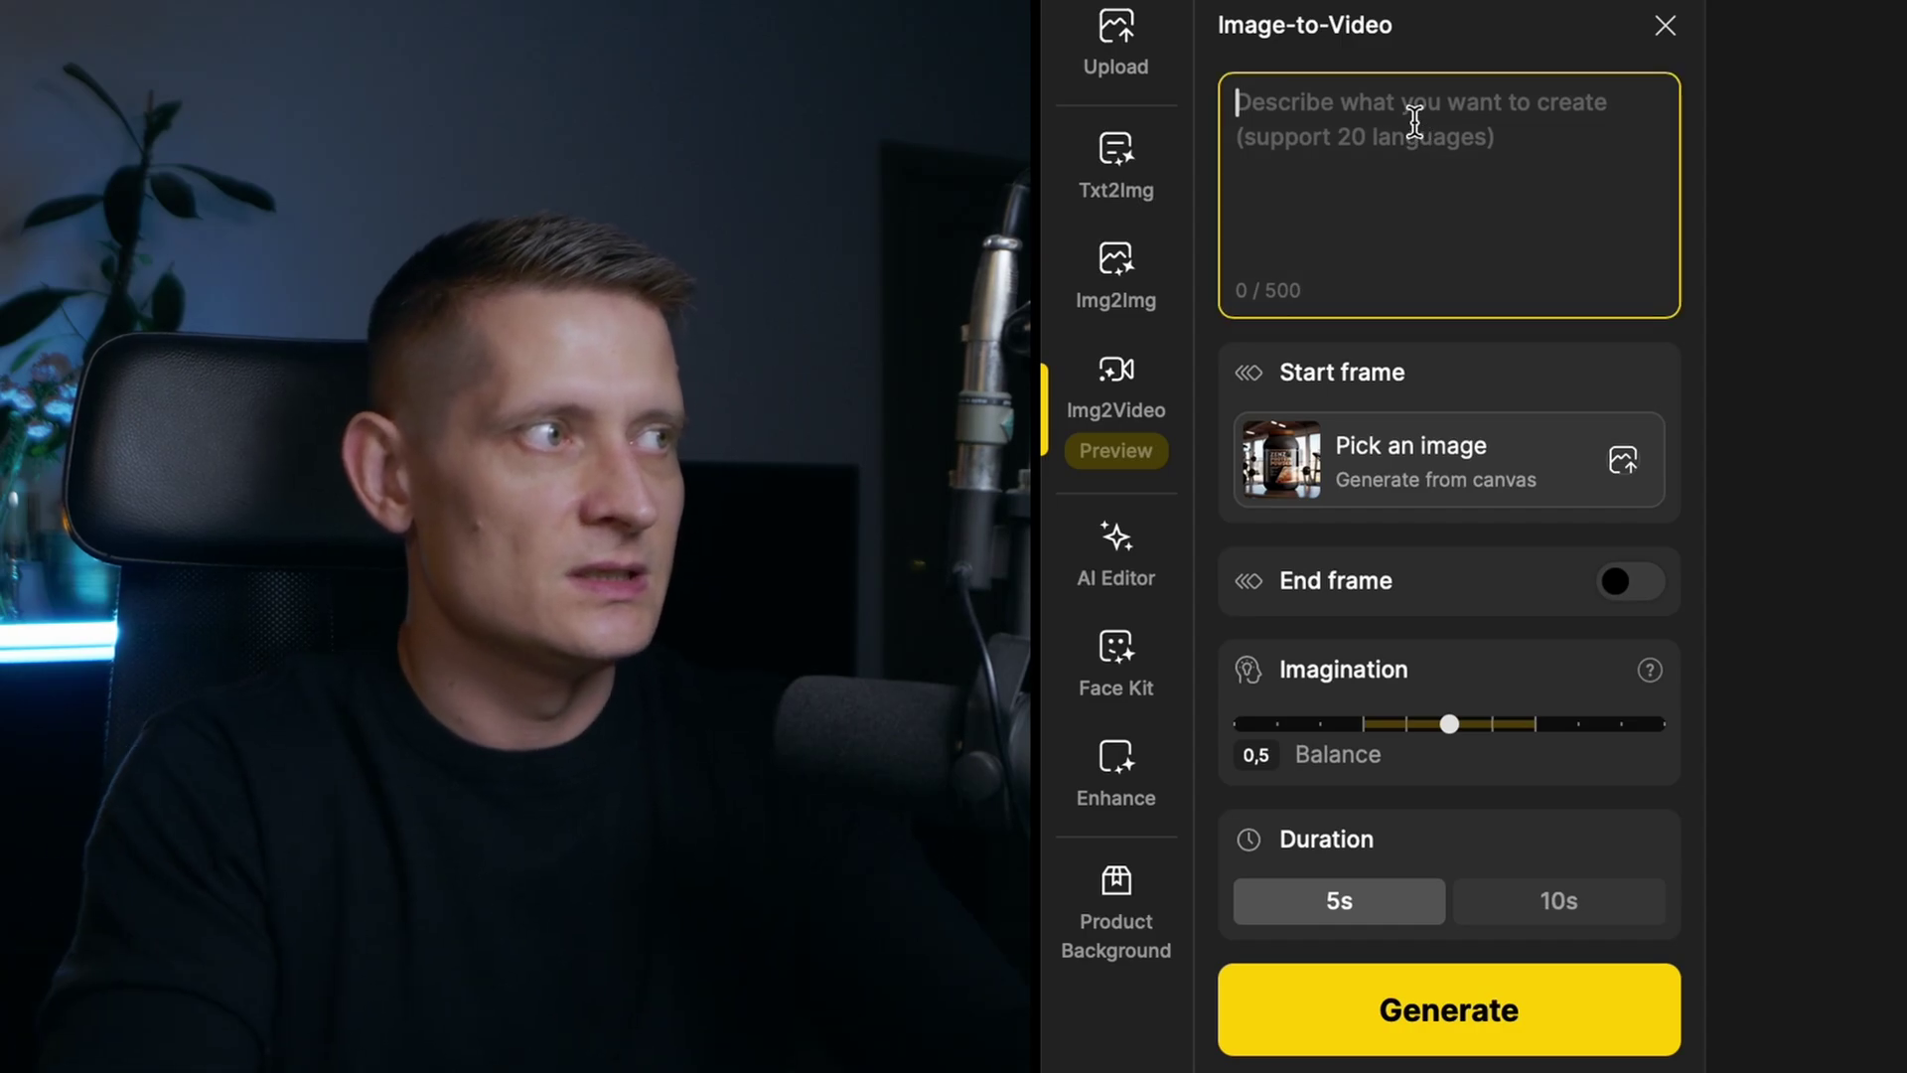
text(Zoom out of the b)
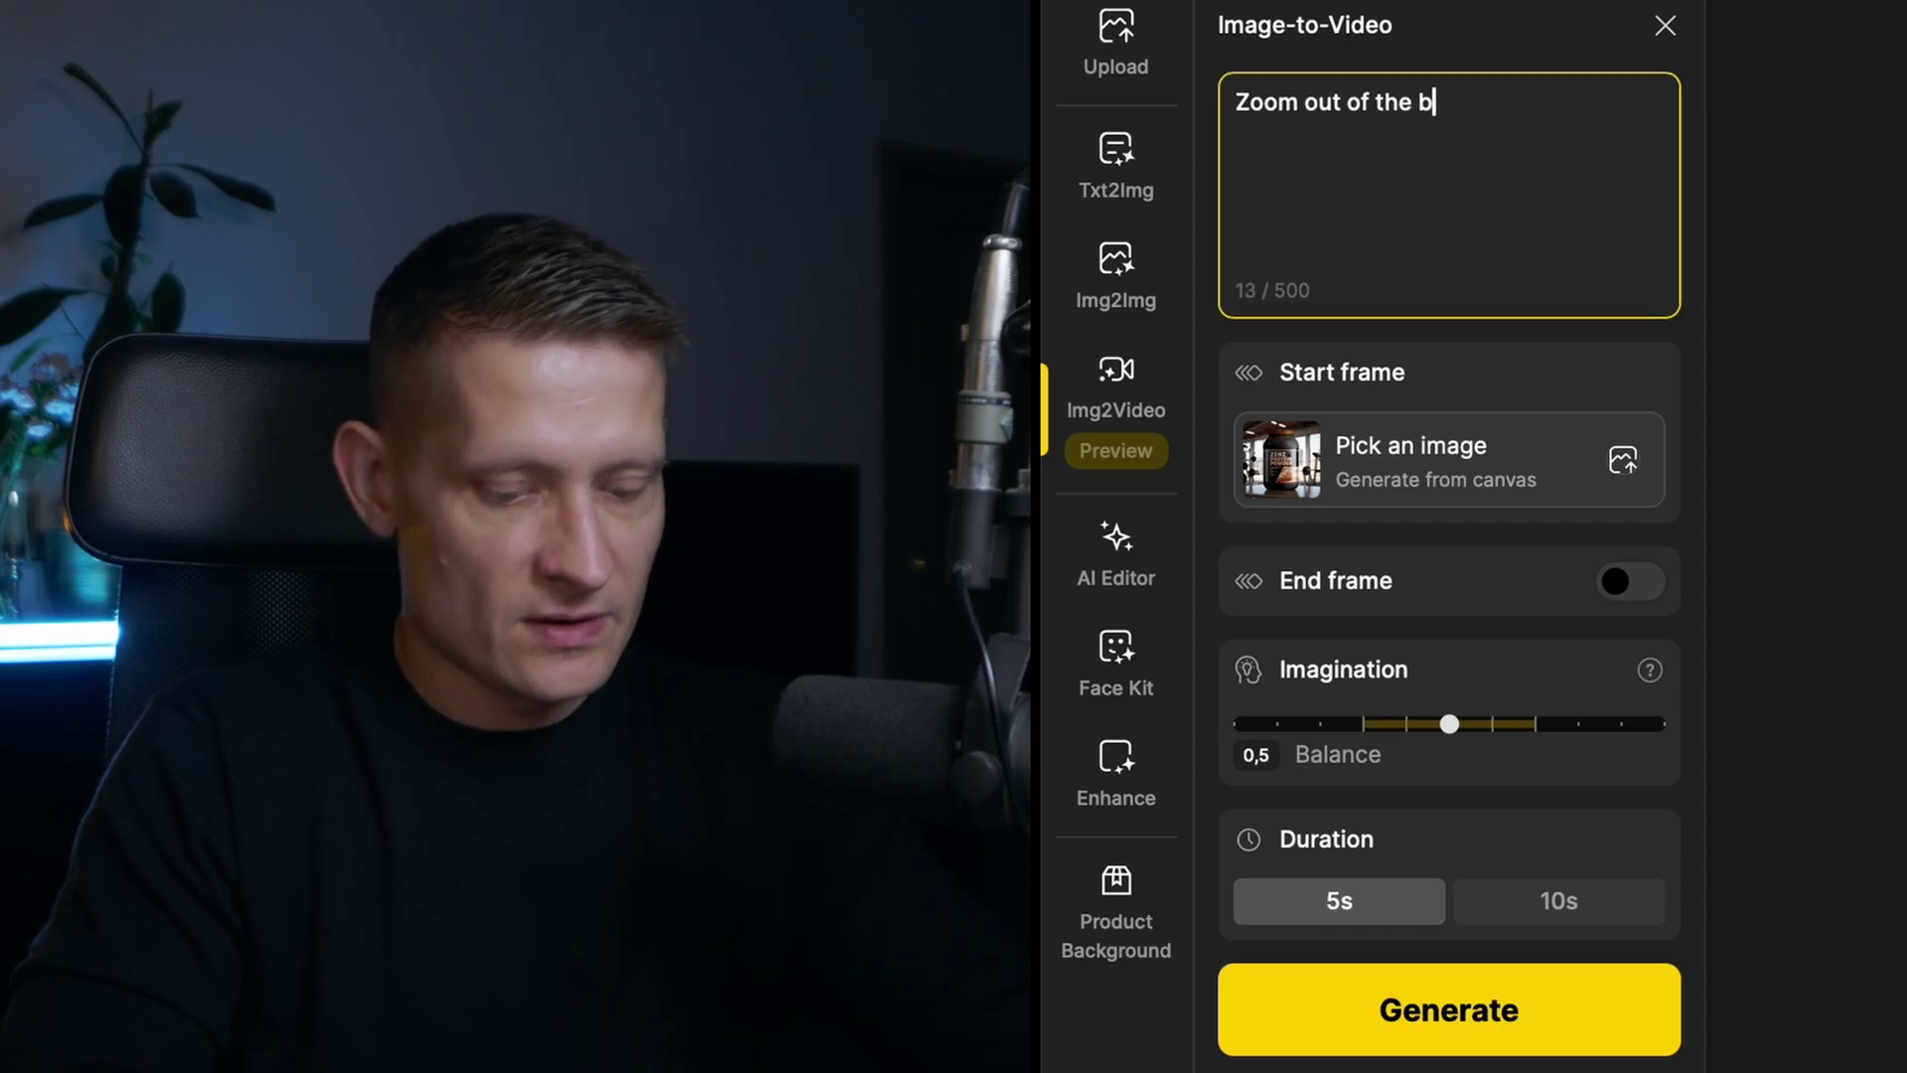
text(ottle.)
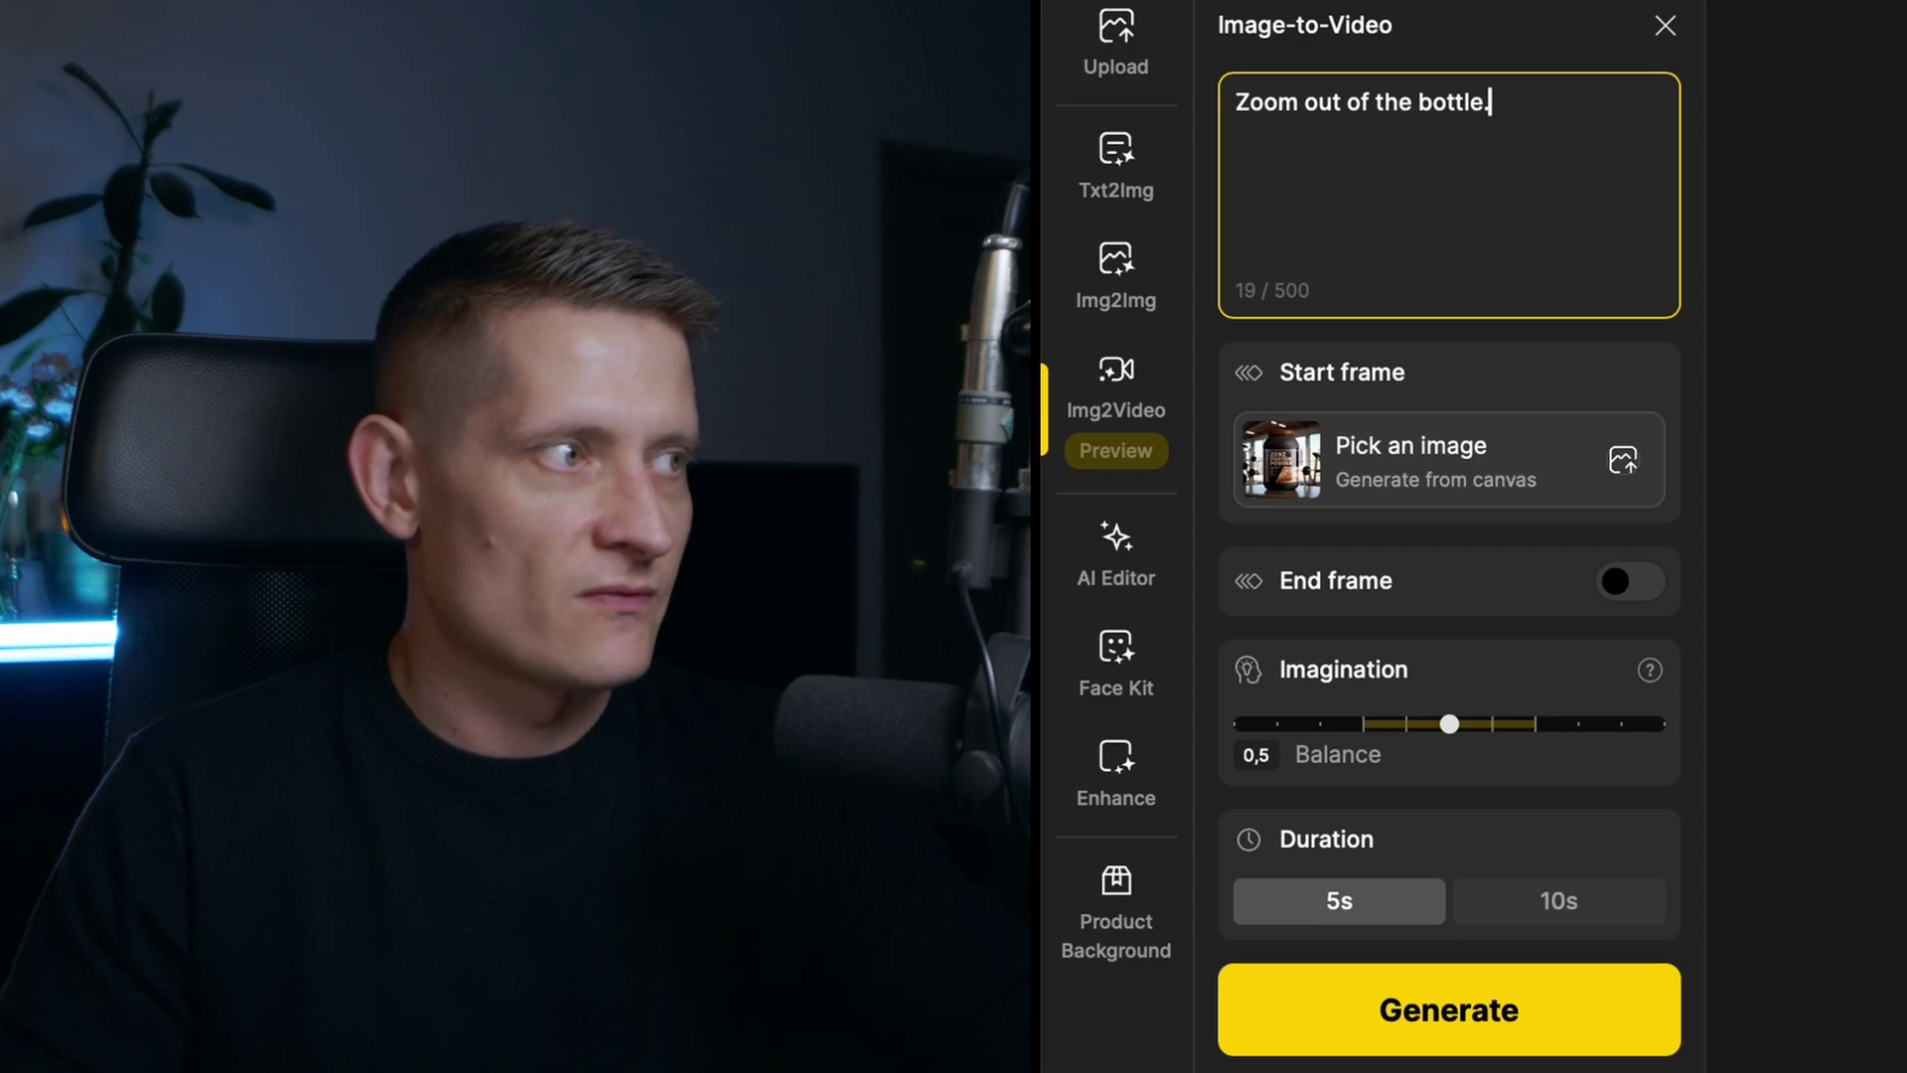
click(1629, 596)
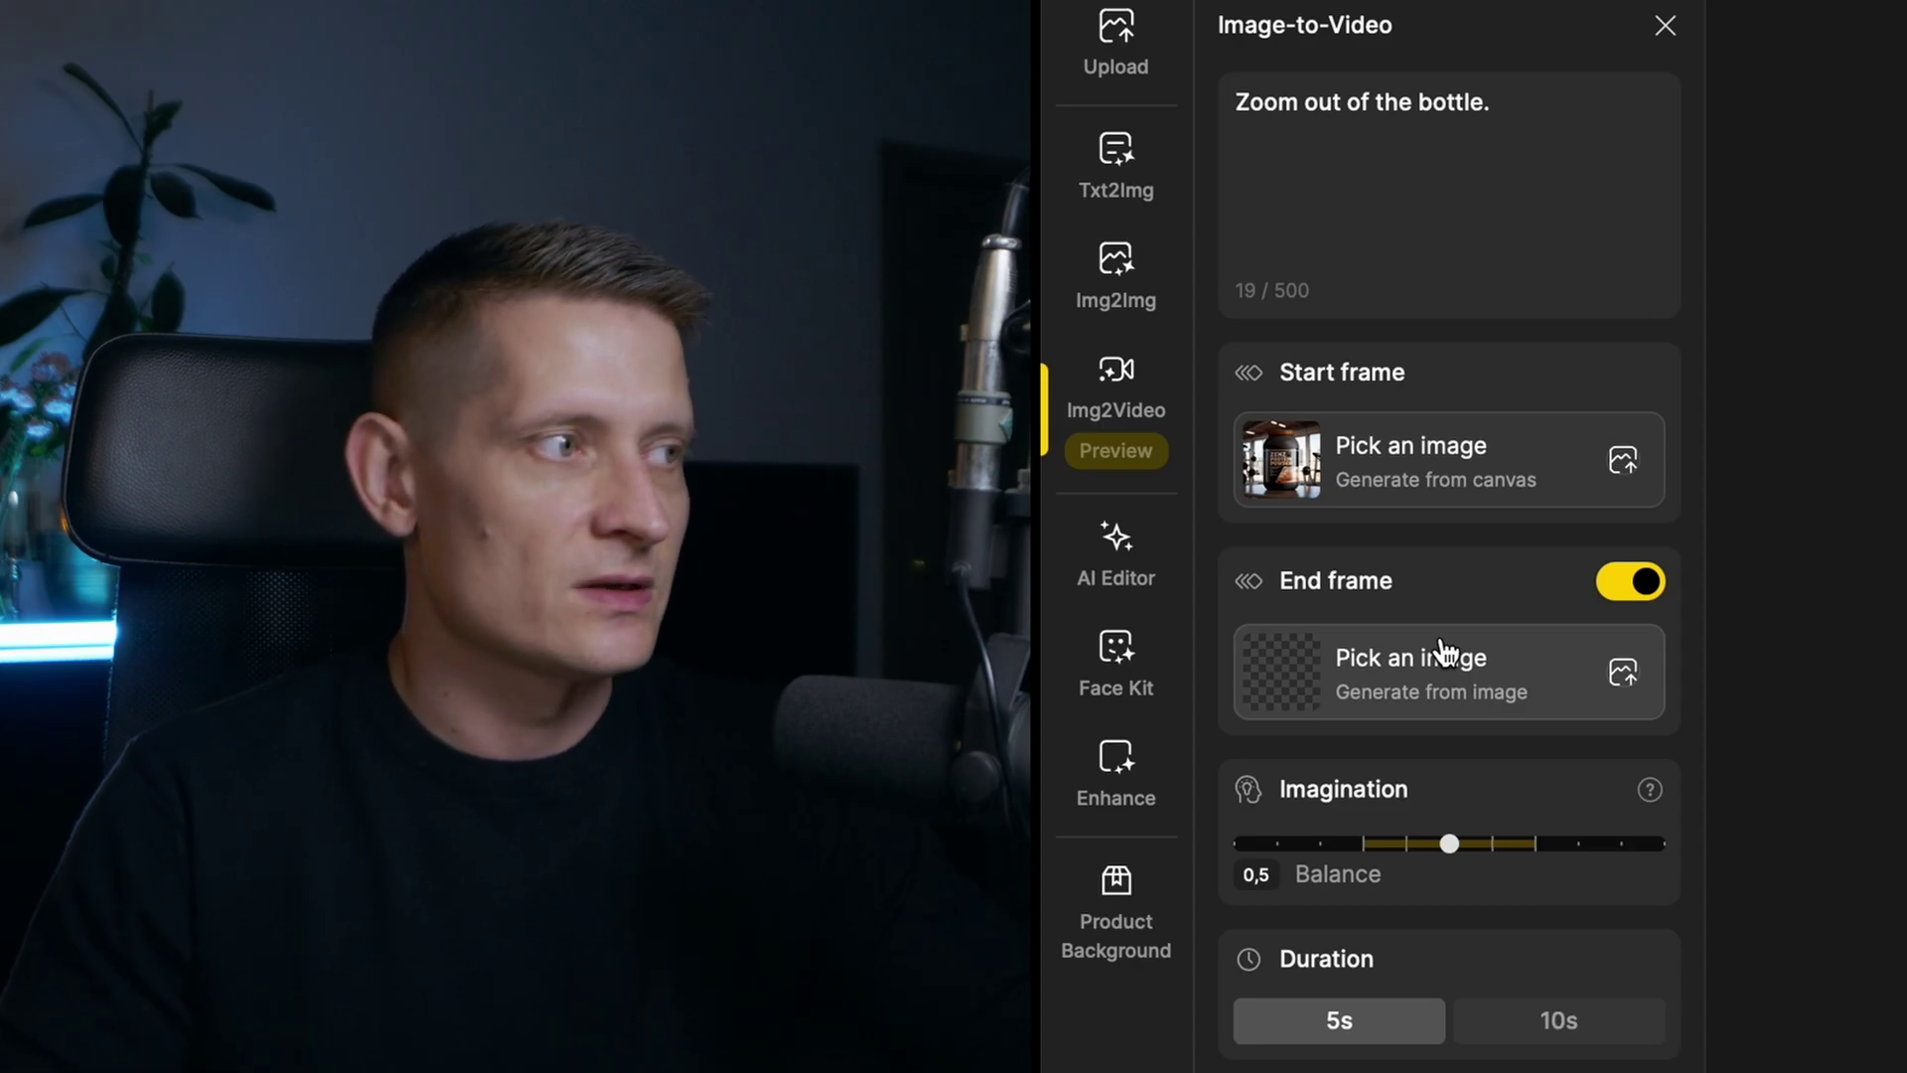
click(1639, 588)
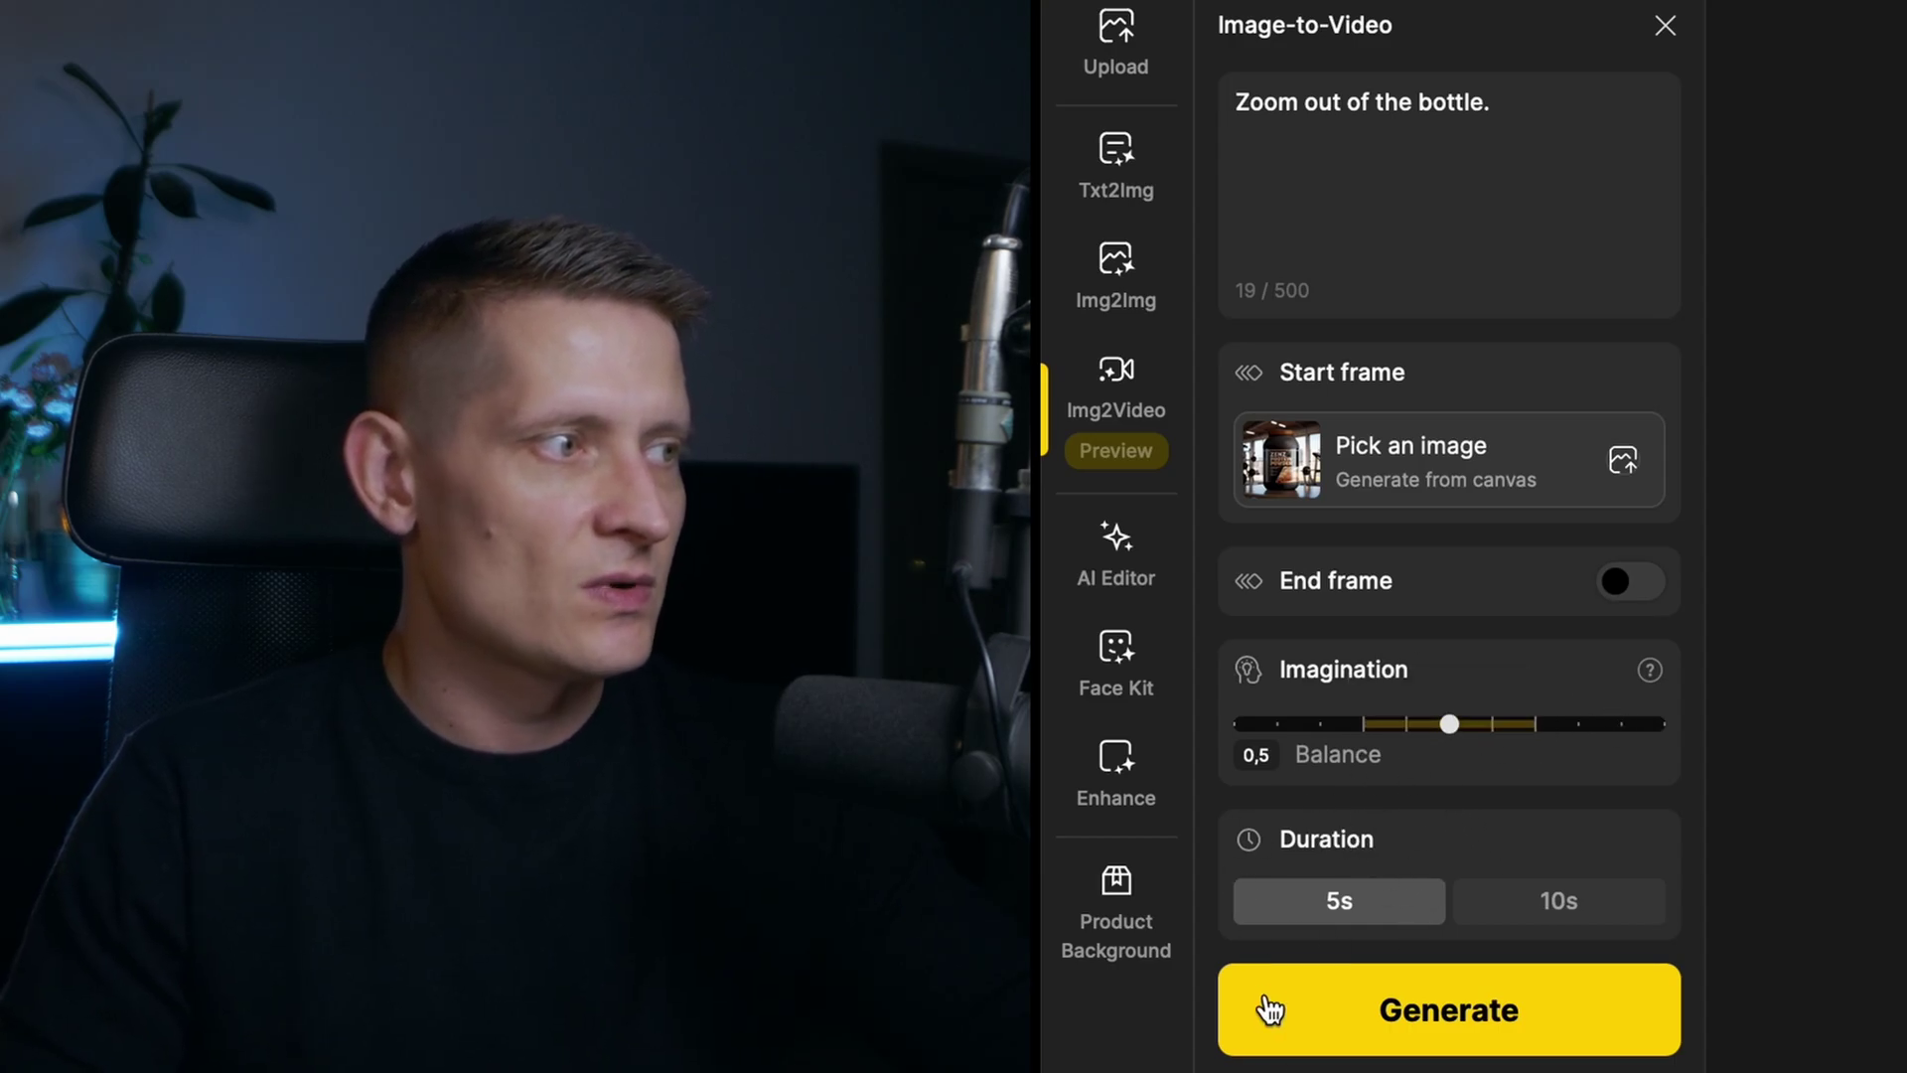
click(1413, 1034)
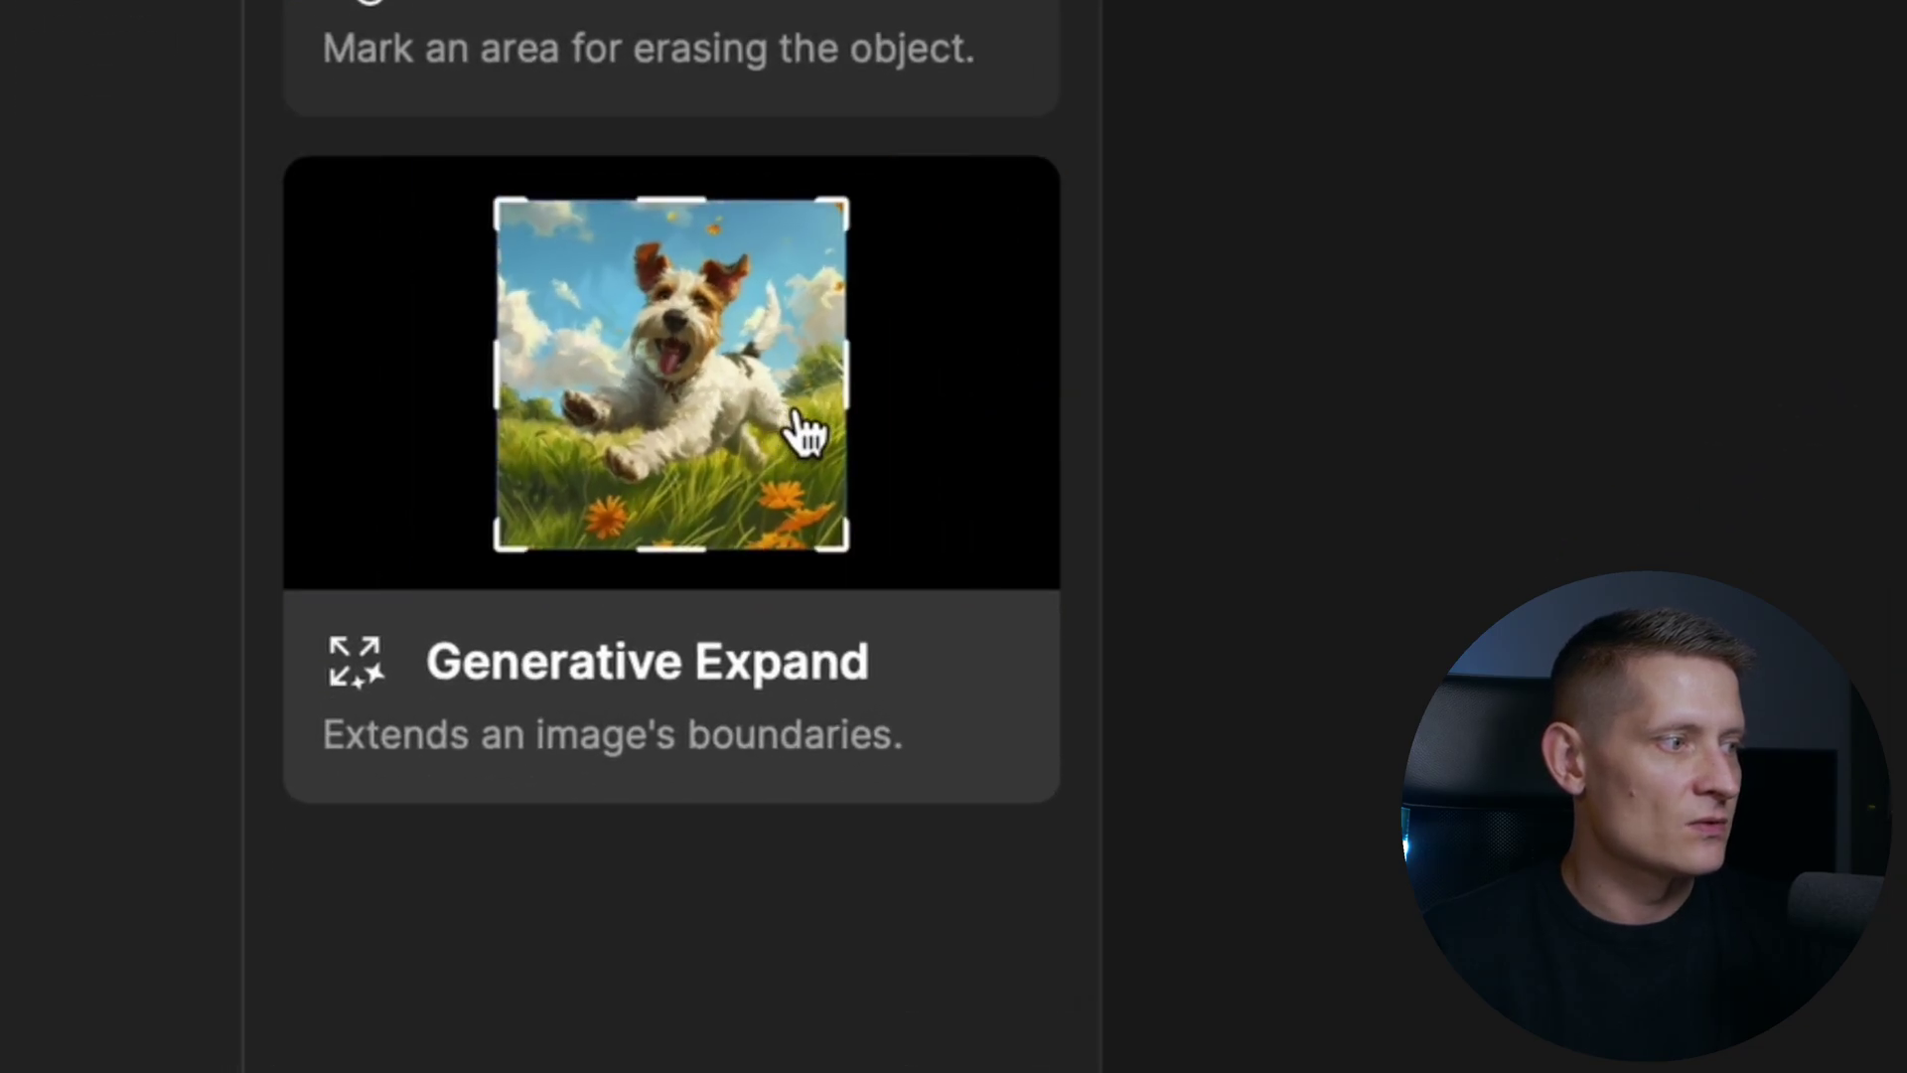
- Extend the gym jar image right and left with Generative Expand and generate four versions
click(800, 427)
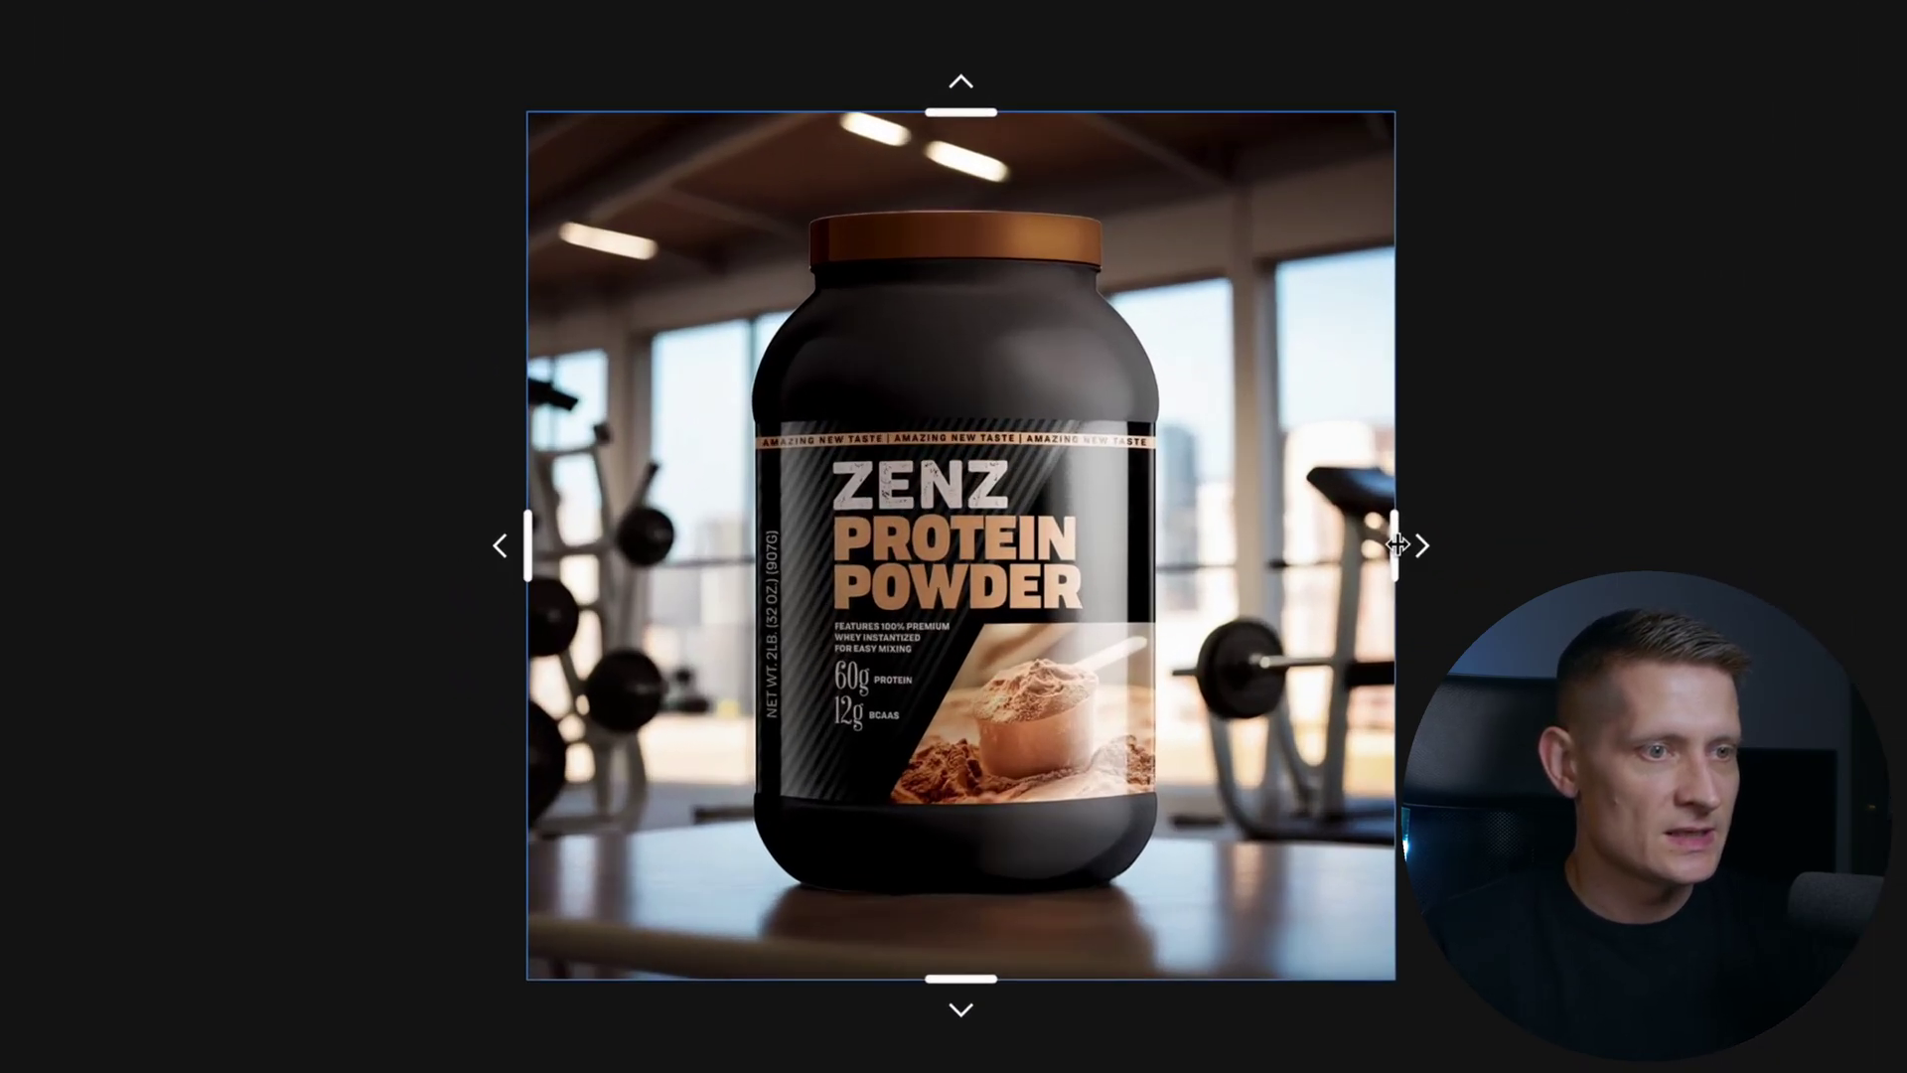
drag(1185, 593, 1350, 591)
drag(1825, 524, 1828, 526)
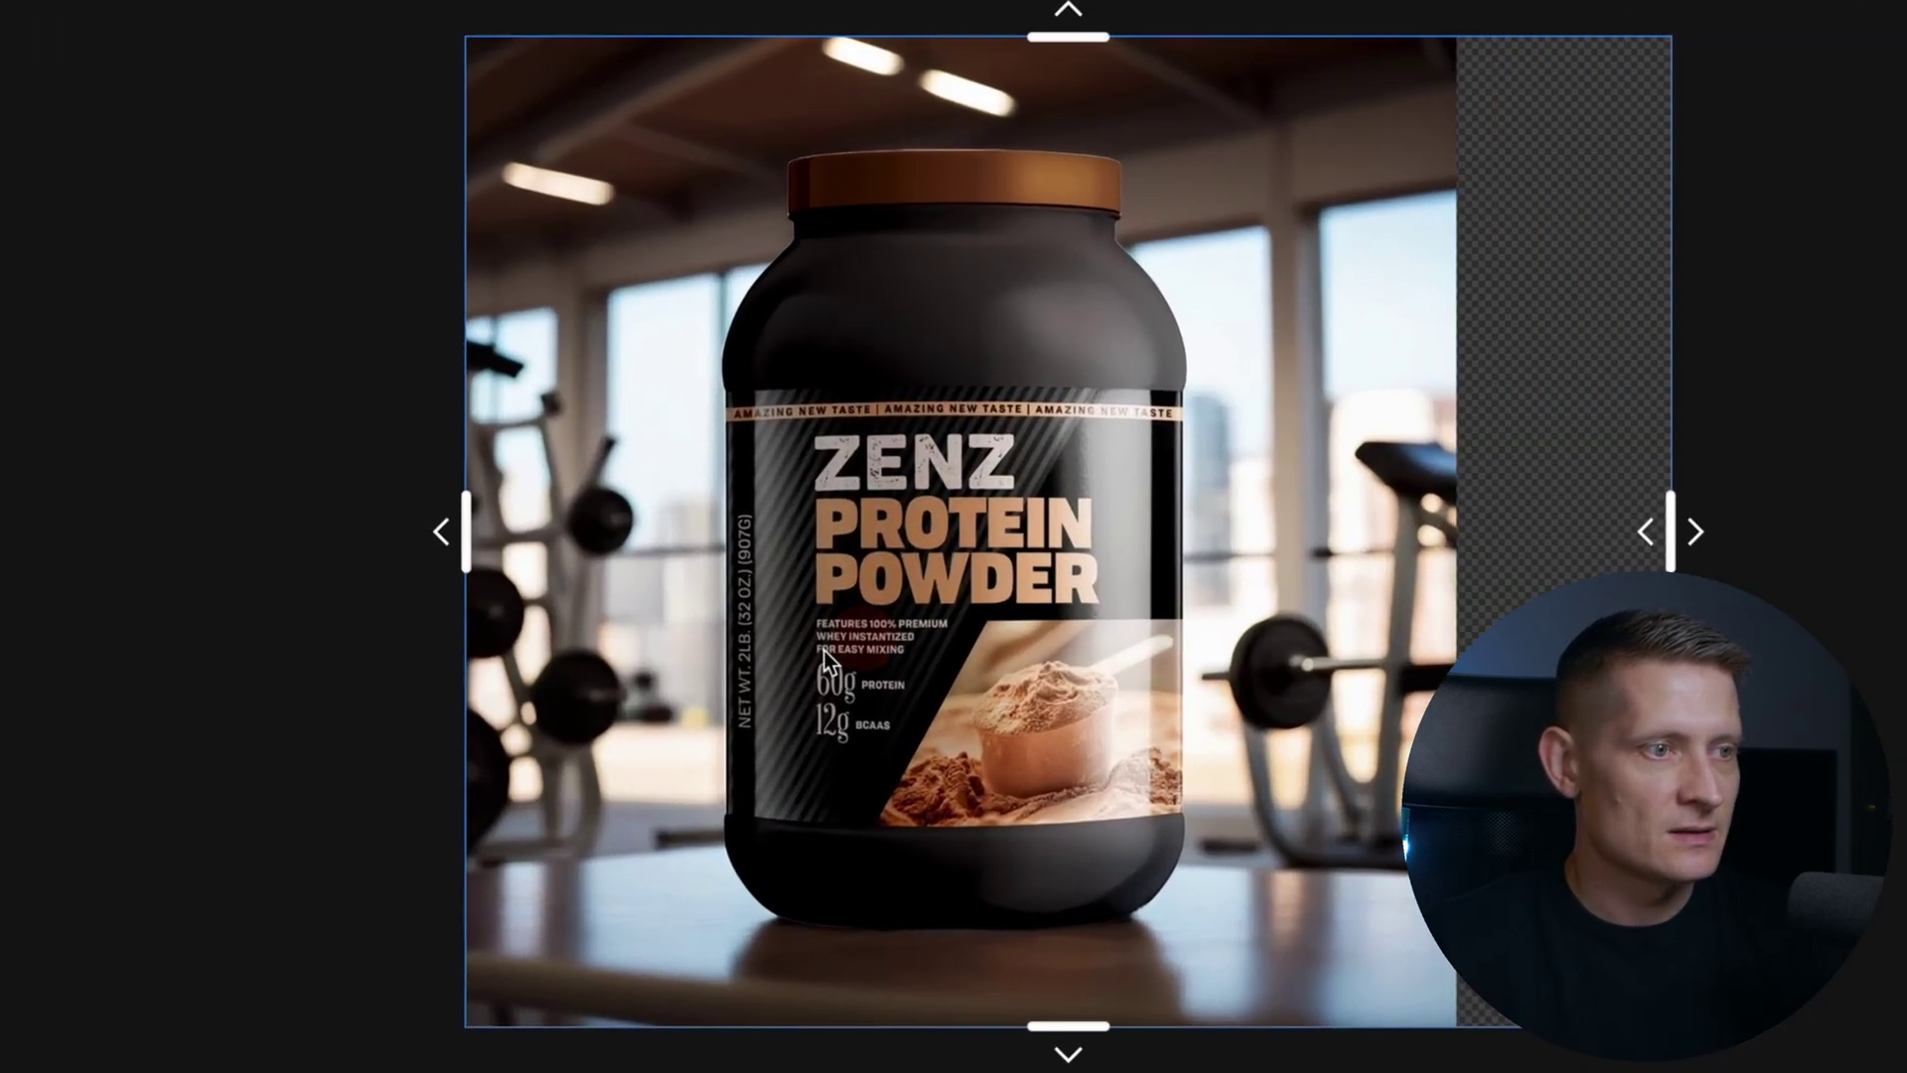
drag(467, 531, 151, 528)
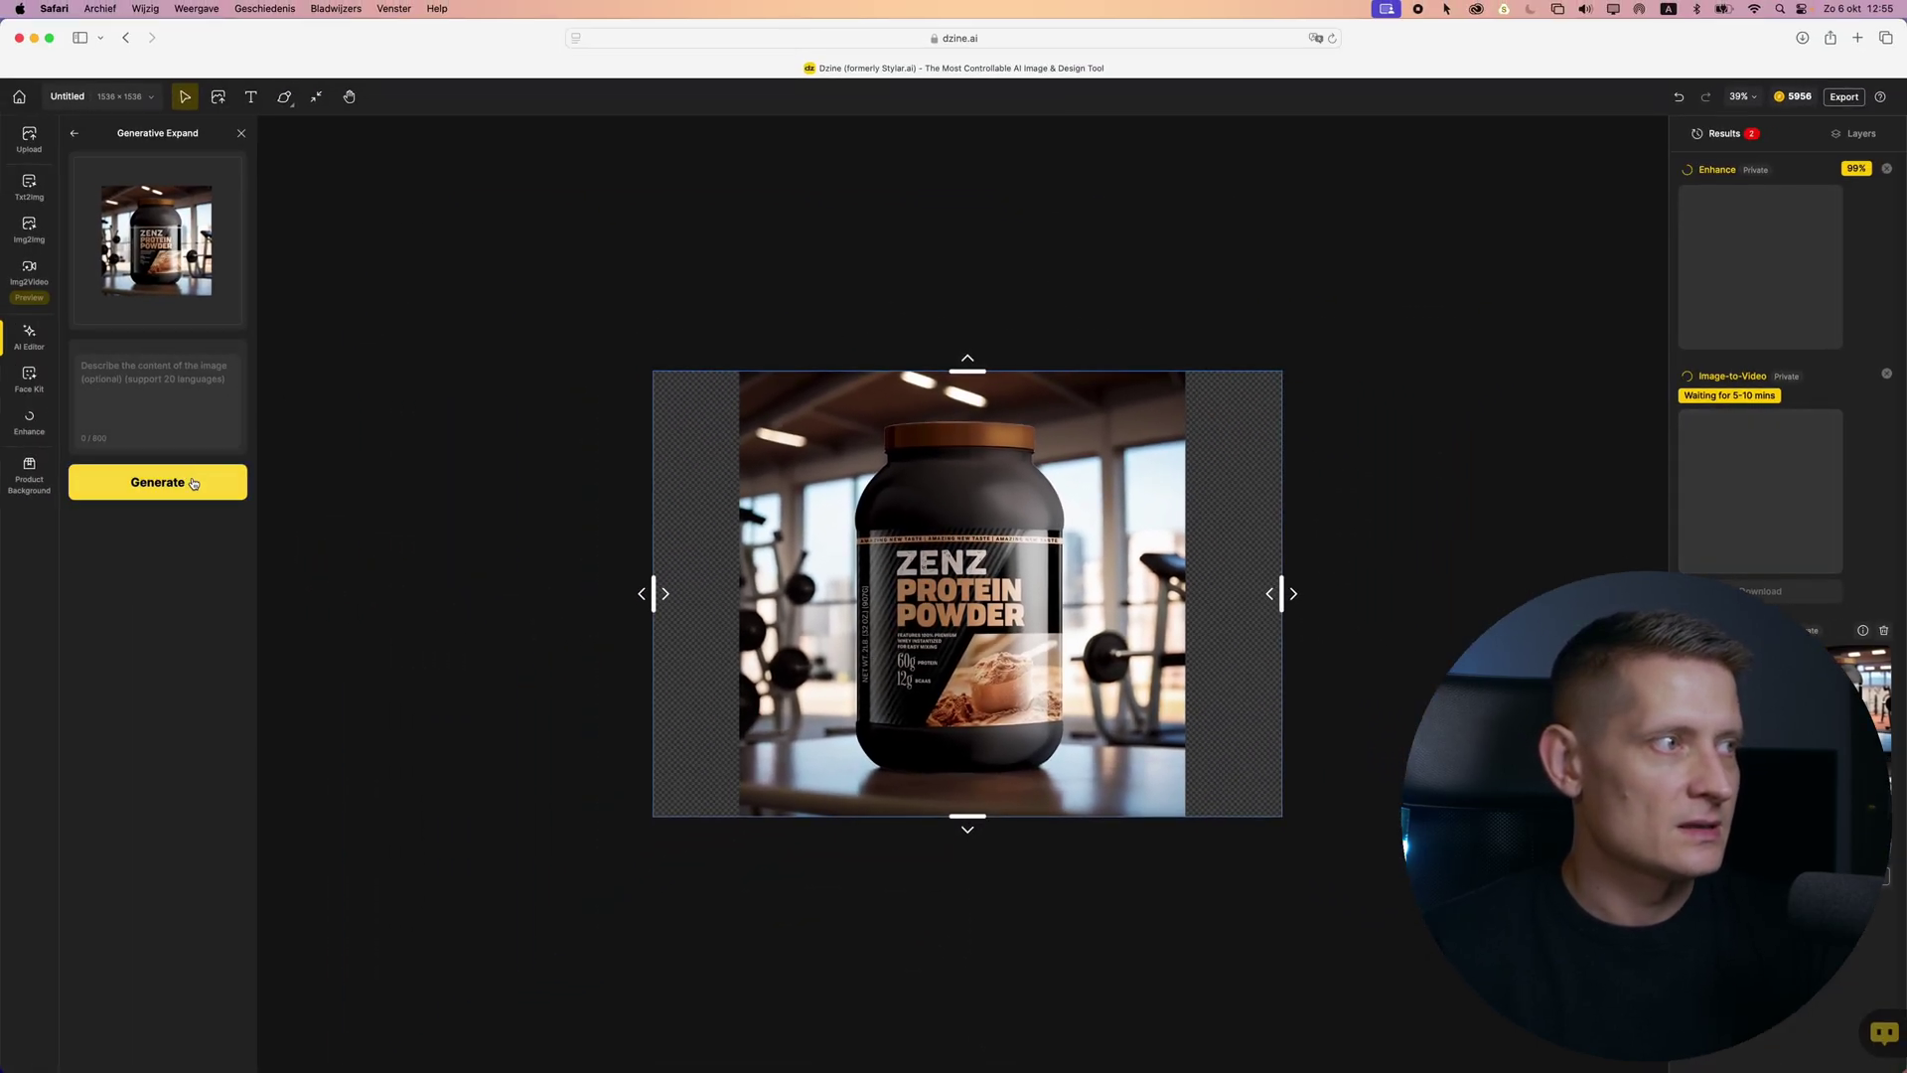
click(190, 486)
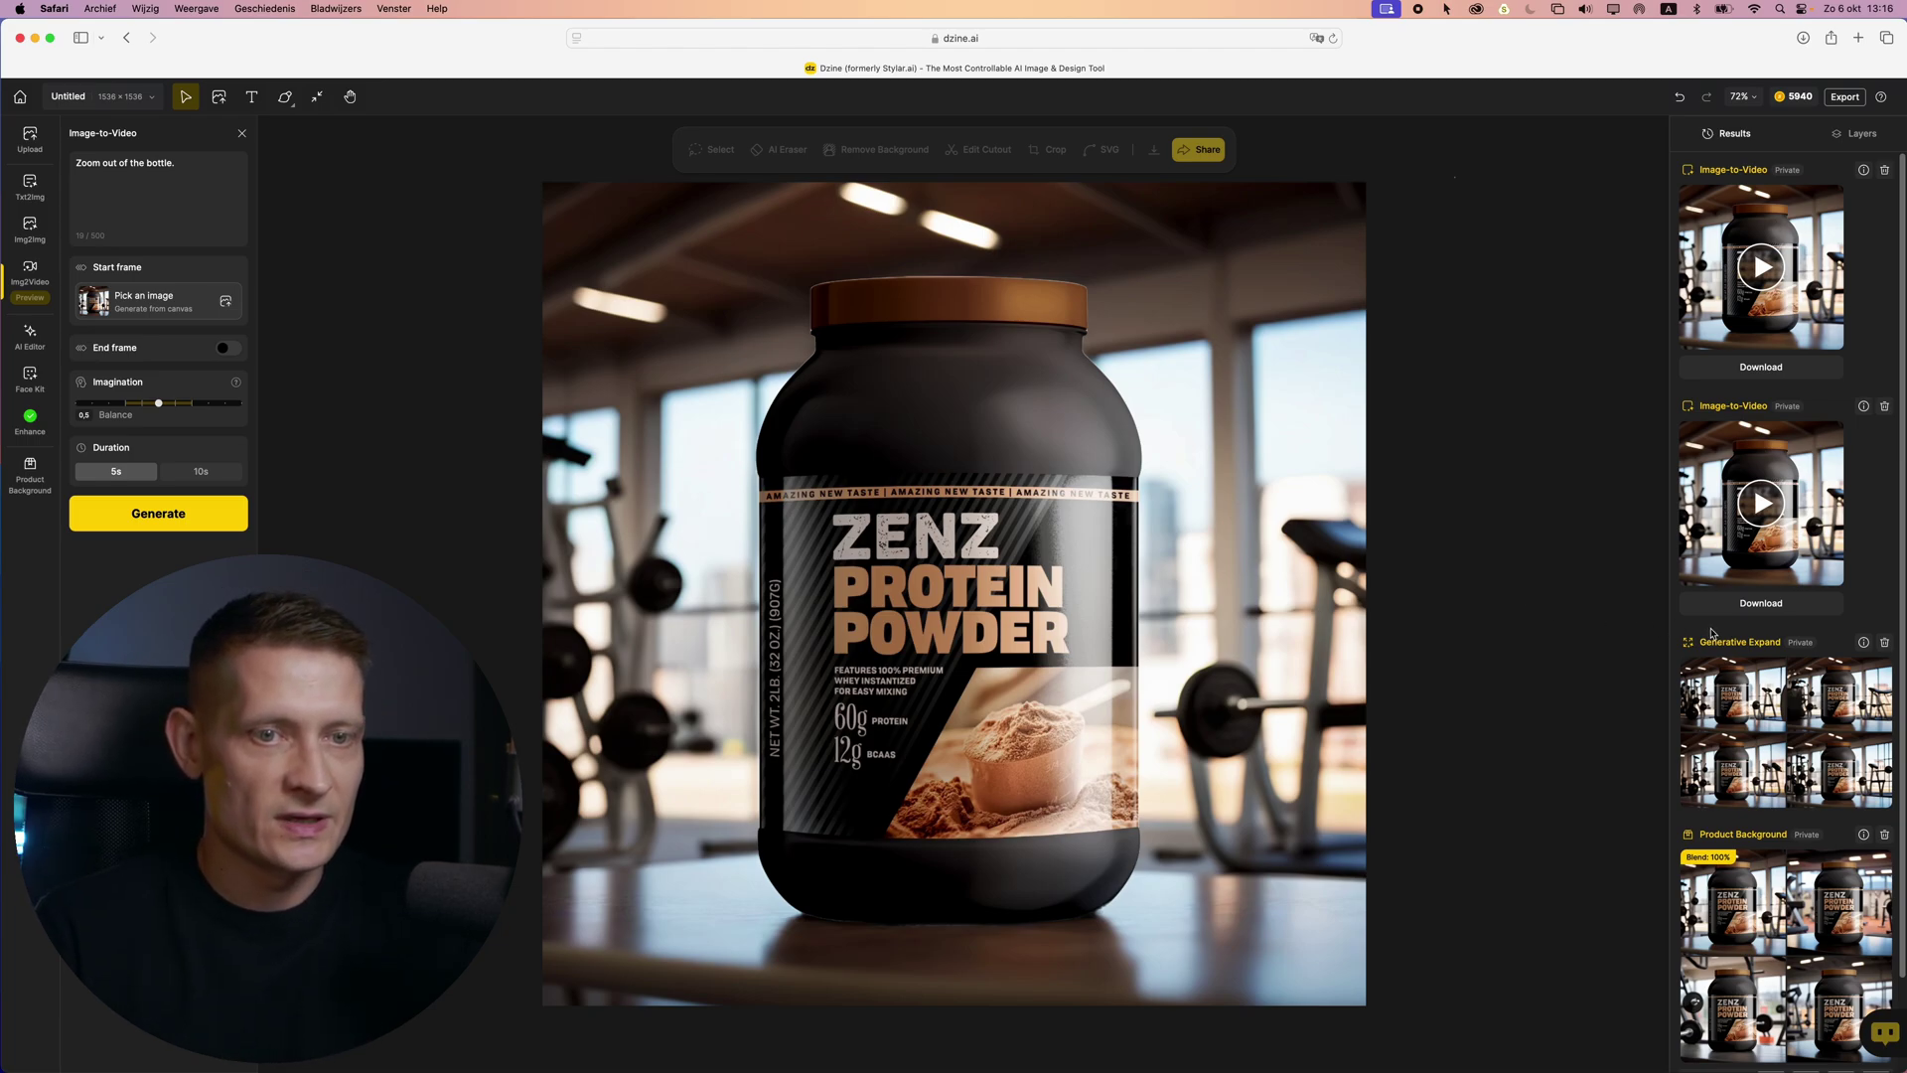
mouse_move(1718, 703)
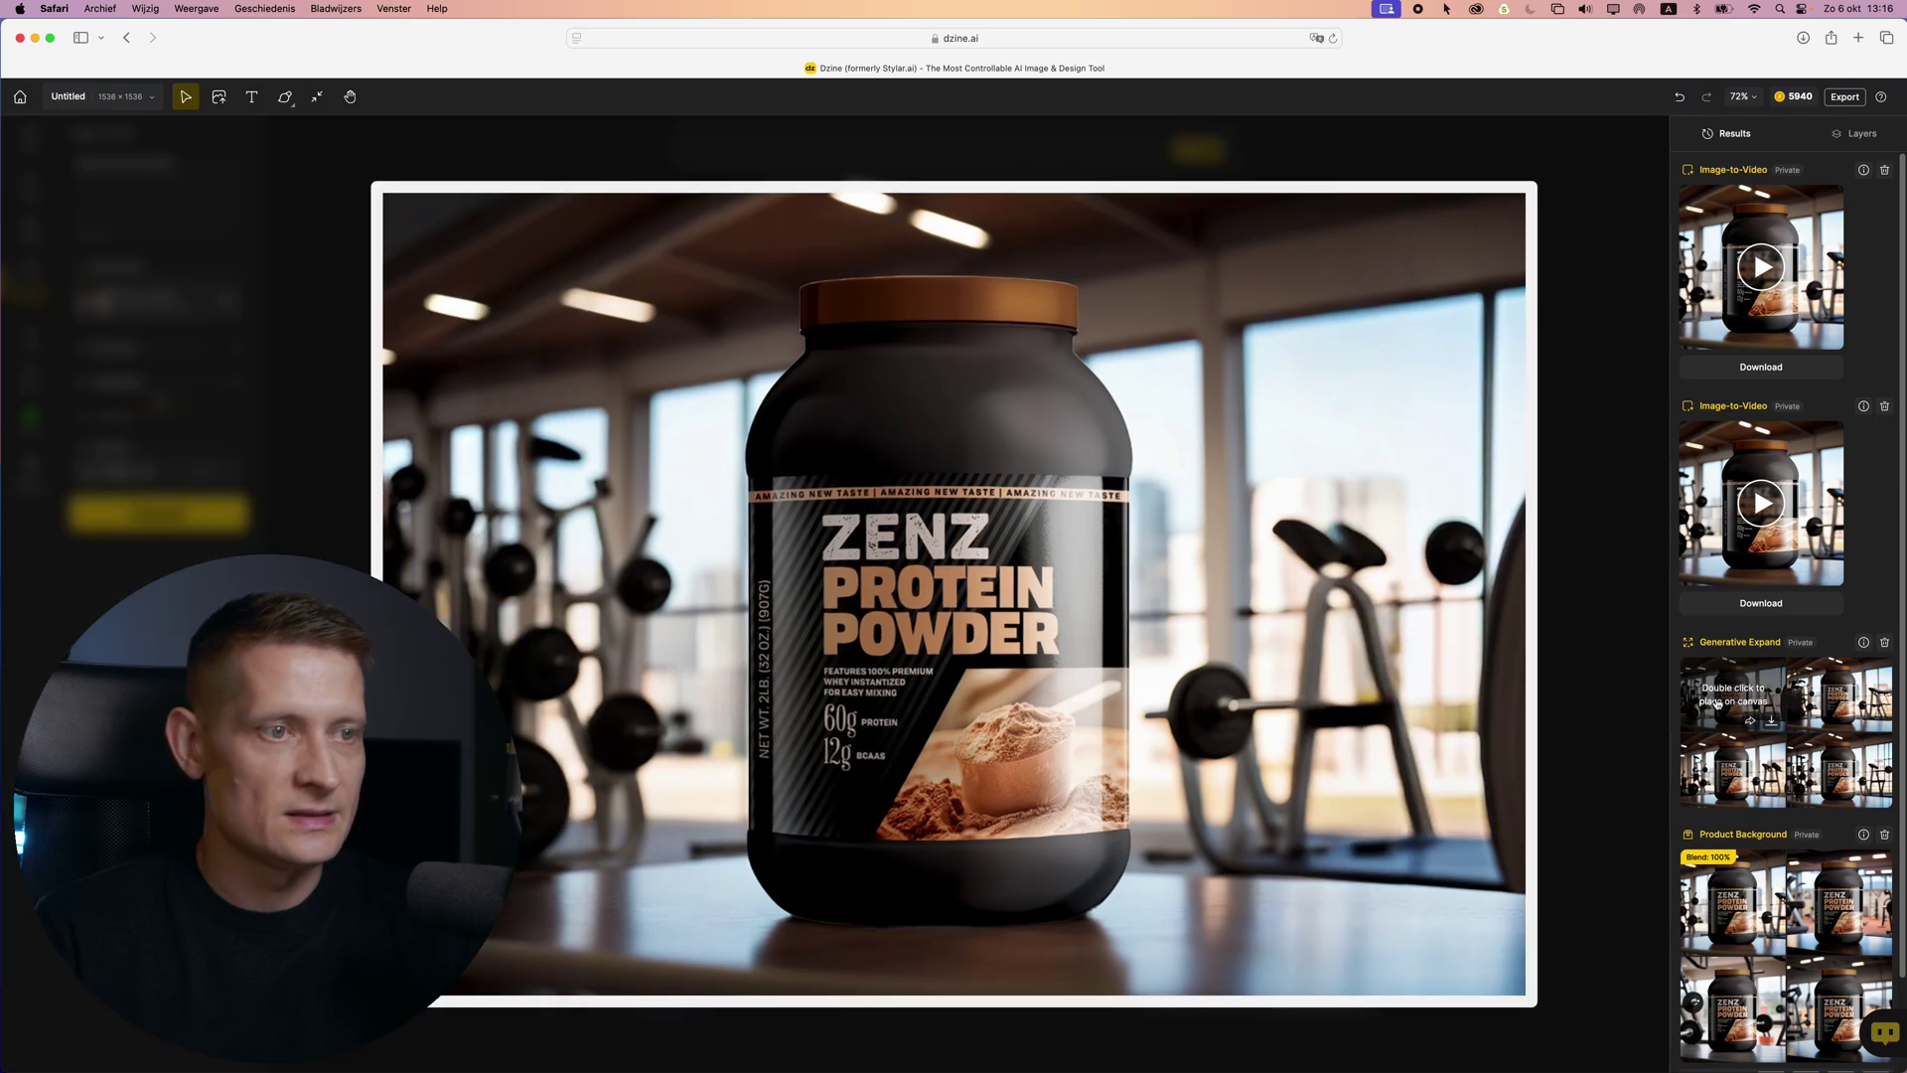